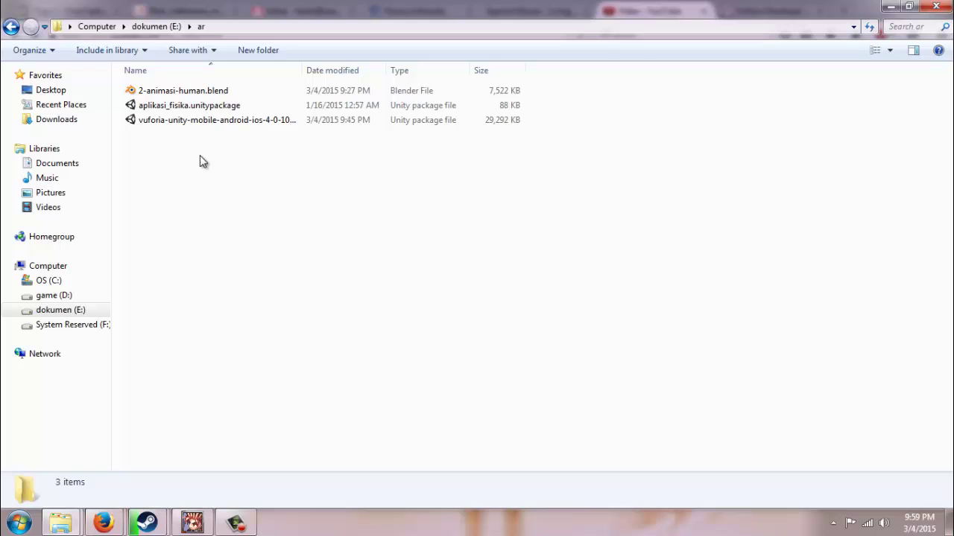
- Widen the file list's Name column to fit the full name of the Vuforia Unity package
left_click_drag(200, 155, 593, 92)
left_click(542, 145)
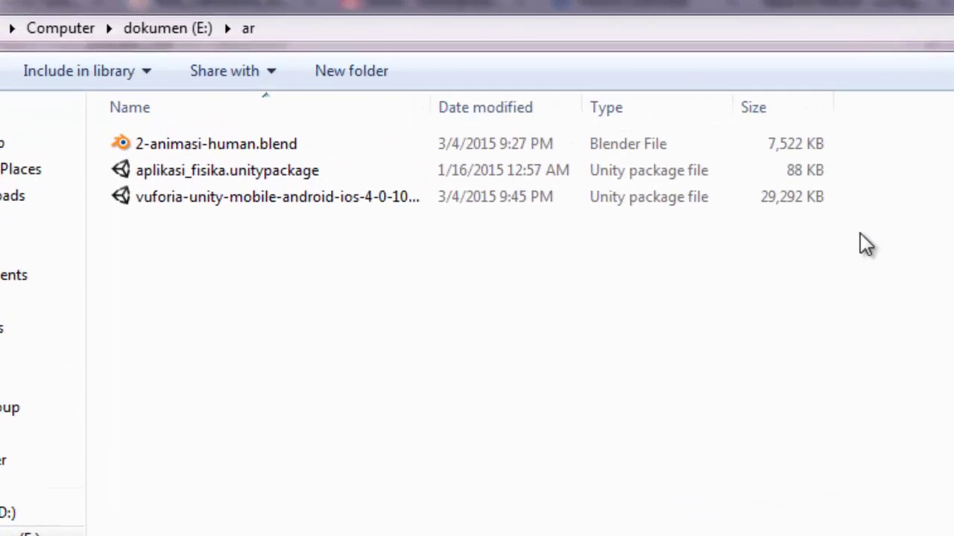
left_click(219, 258)
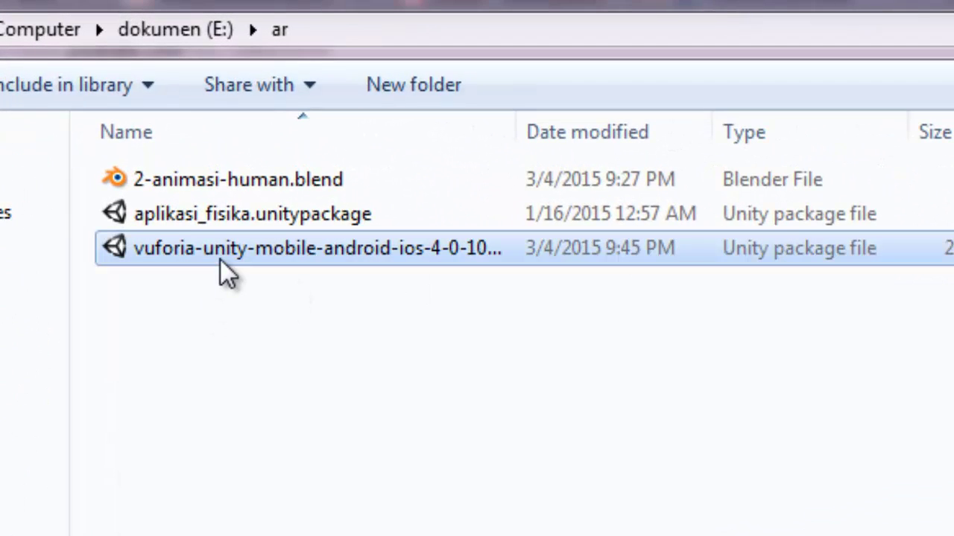
left_click(263, 305)
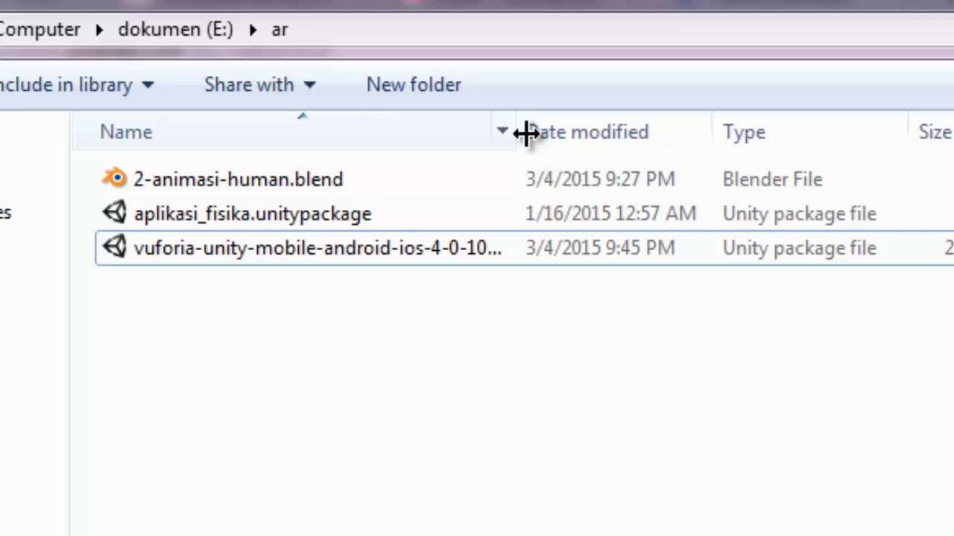
double_click(526, 132)
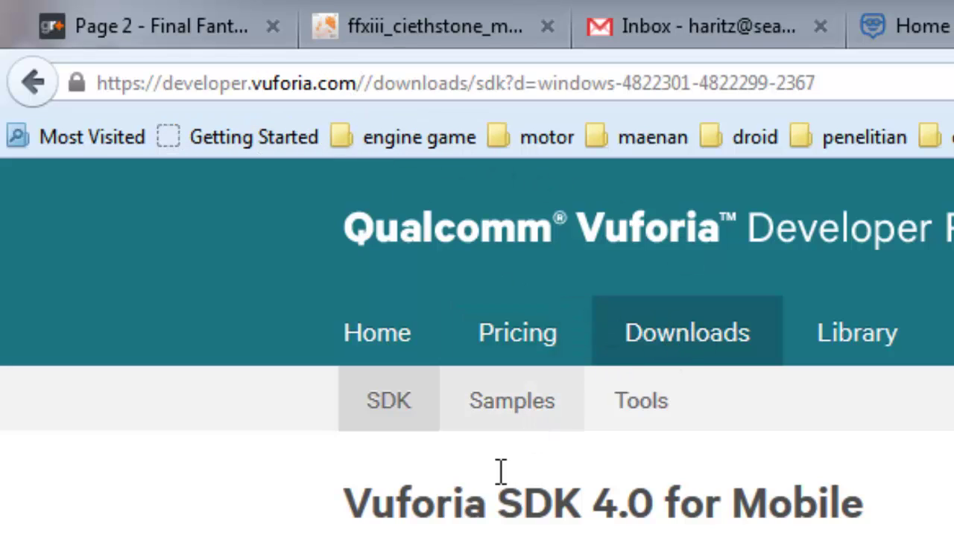
- Look through the Vuforia SDK downloads page and the License Manager section of the developer portal in Firefox
scroll(500, 471, "down", 5)
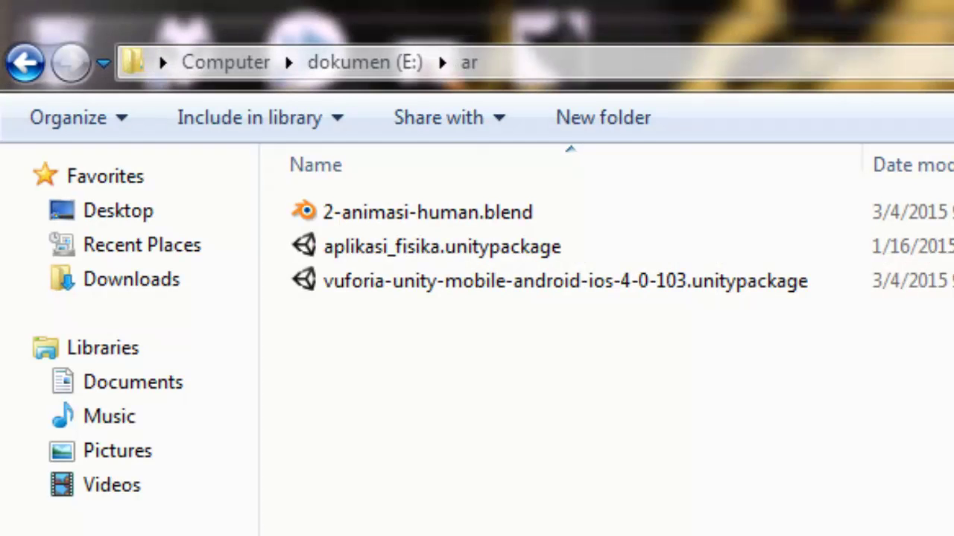
left_click(485, 251)
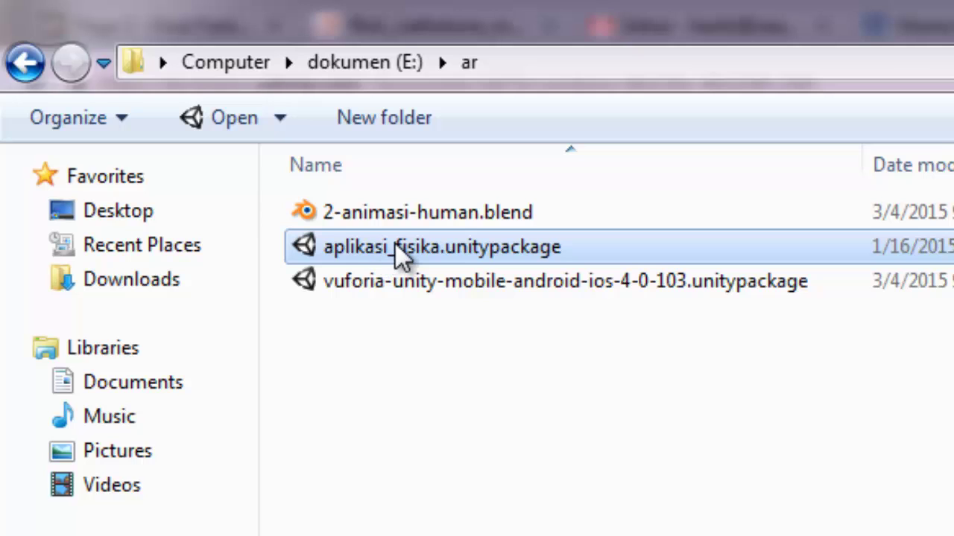
key("alt+Tab")
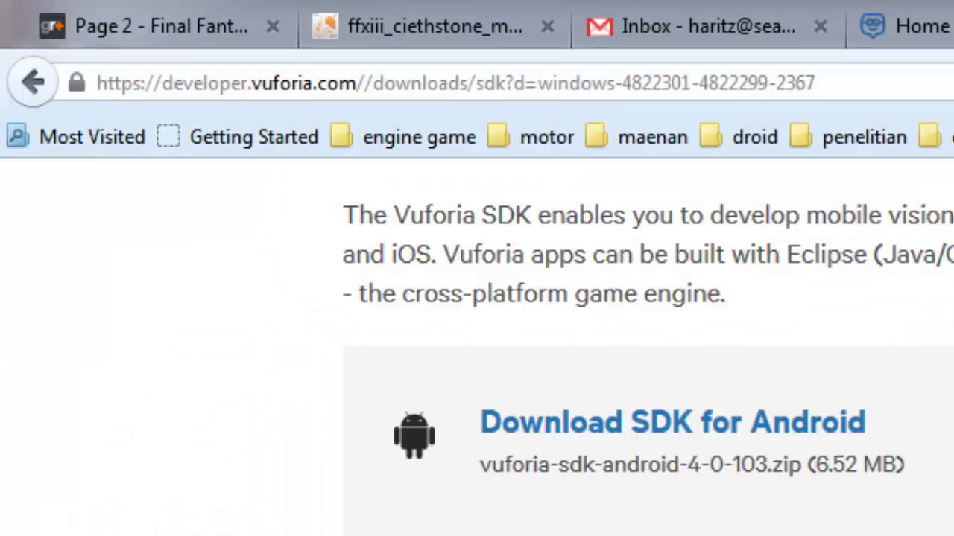
scroll(477, 347, "up", 3)
scroll(767, 485, "up", 2)
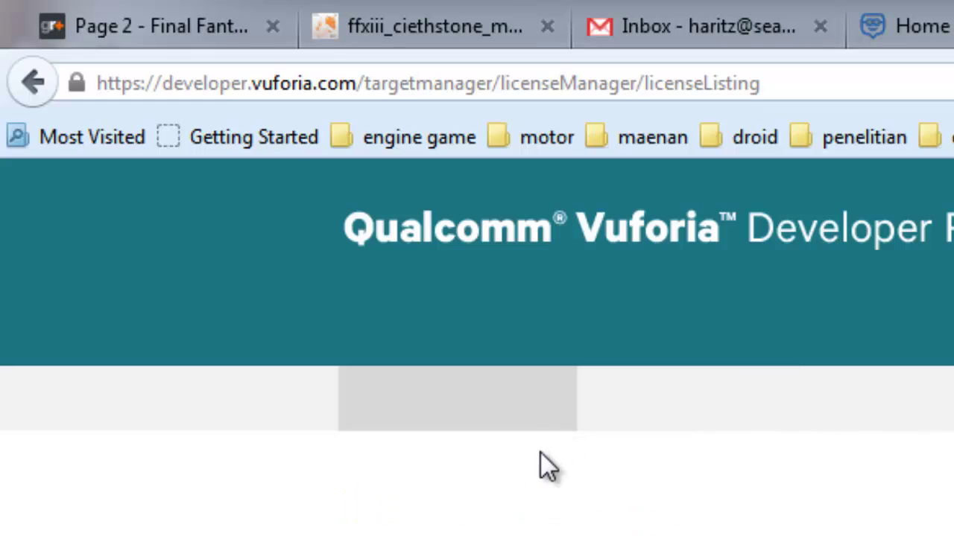
left_click(674, 422)
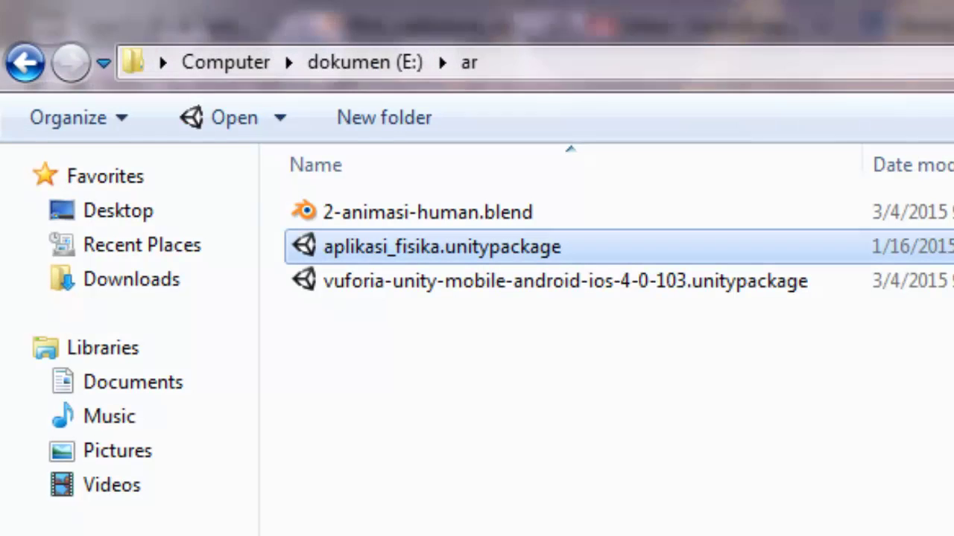
- Open 2-animasi-human.blend from the ar folder in Blender
left_click(713, 515)
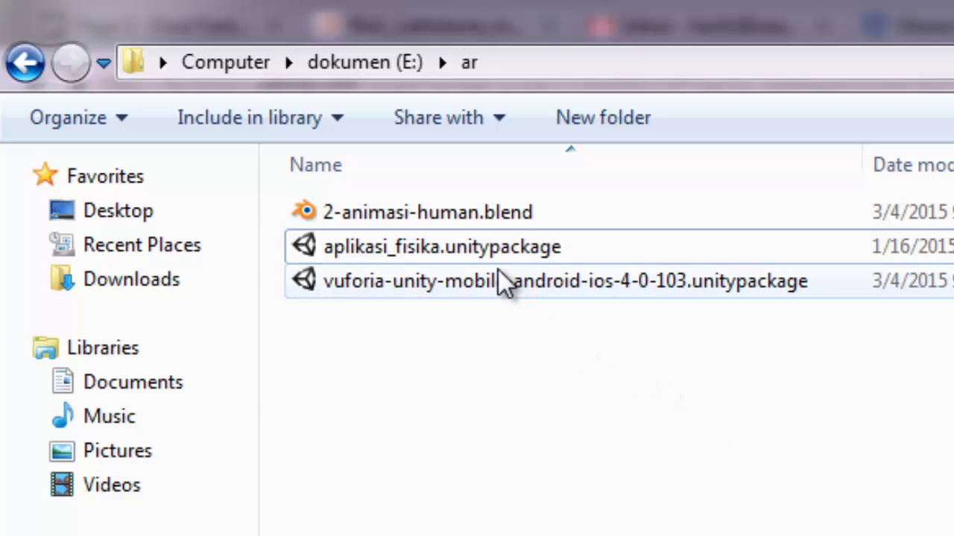
left_click(484, 225)
left_click(484, 335)
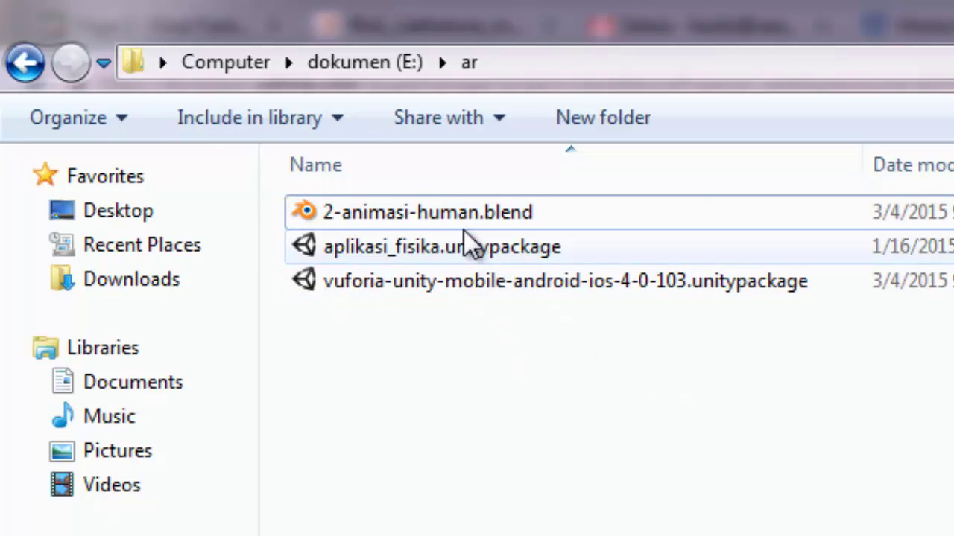
left_click(465, 218)
double_click(465, 218)
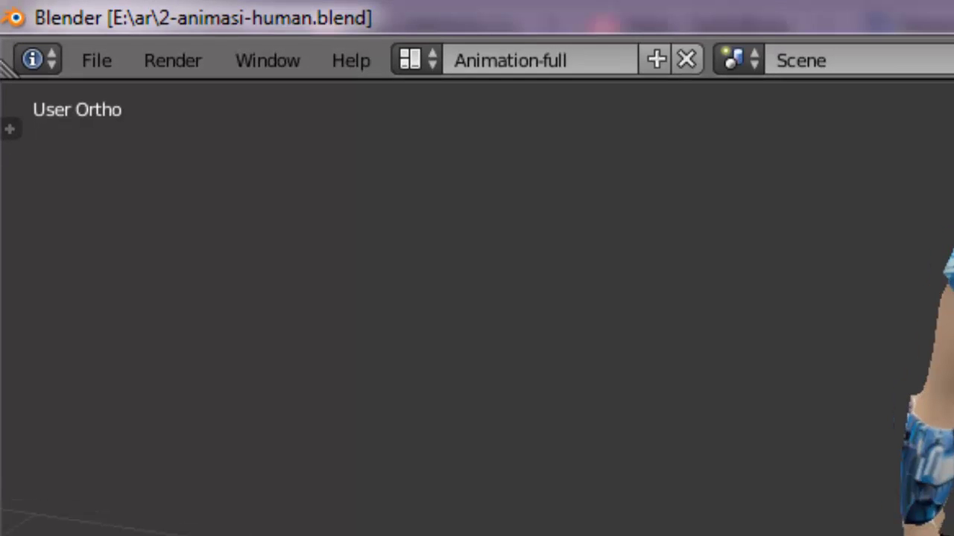
- Switch the screen layout from Animation-full to Default
left_click(427, 60)
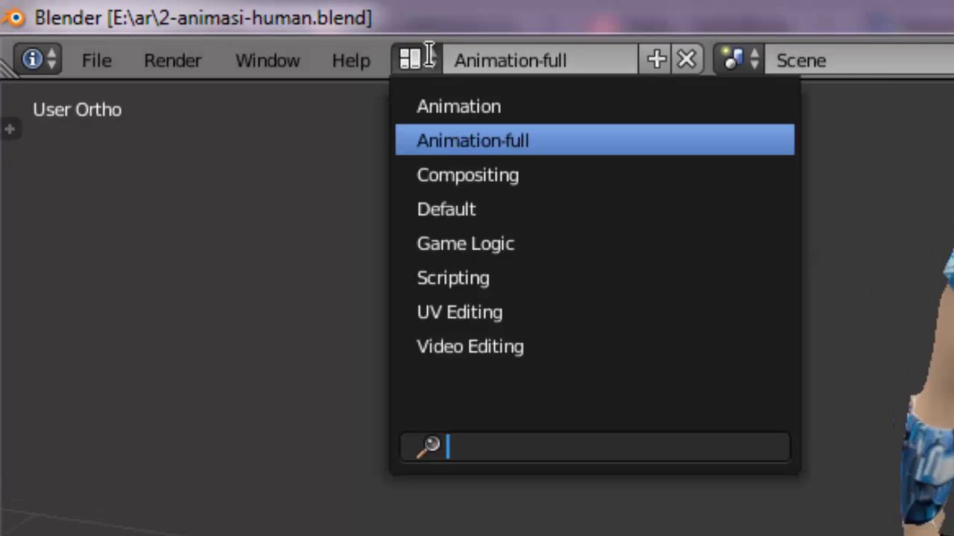
left_click(477, 210)
middle_click_drag(670, 335, 298, 328)
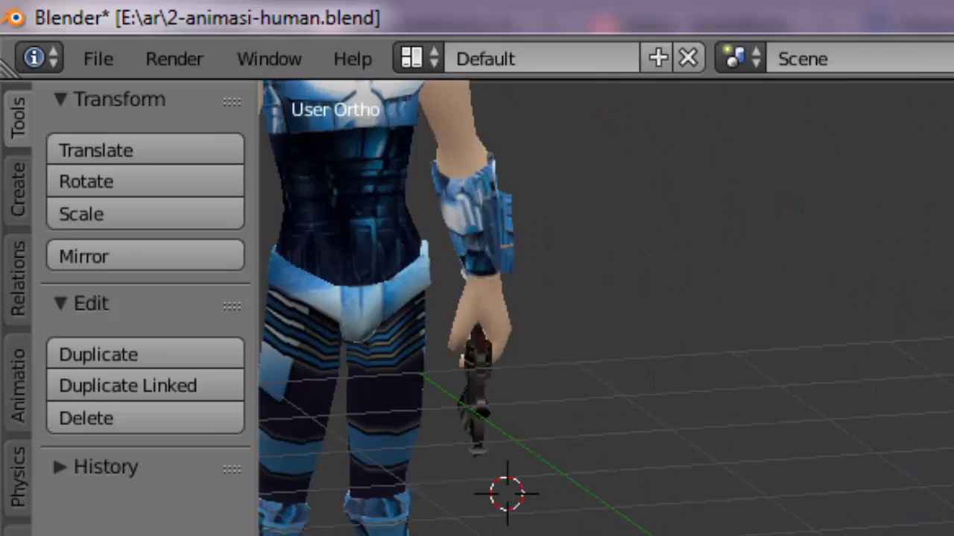
scroll(606, 308, "down", 3)
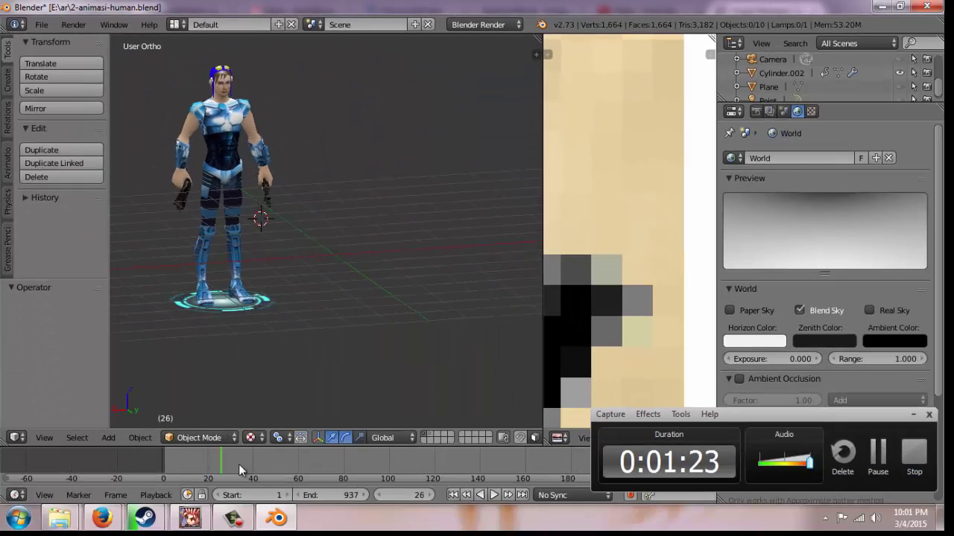
- Scrub back and forth through the timeline to preview the character's animation, stopping at frame 120
left_click_drag(239, 464, 429, 462)
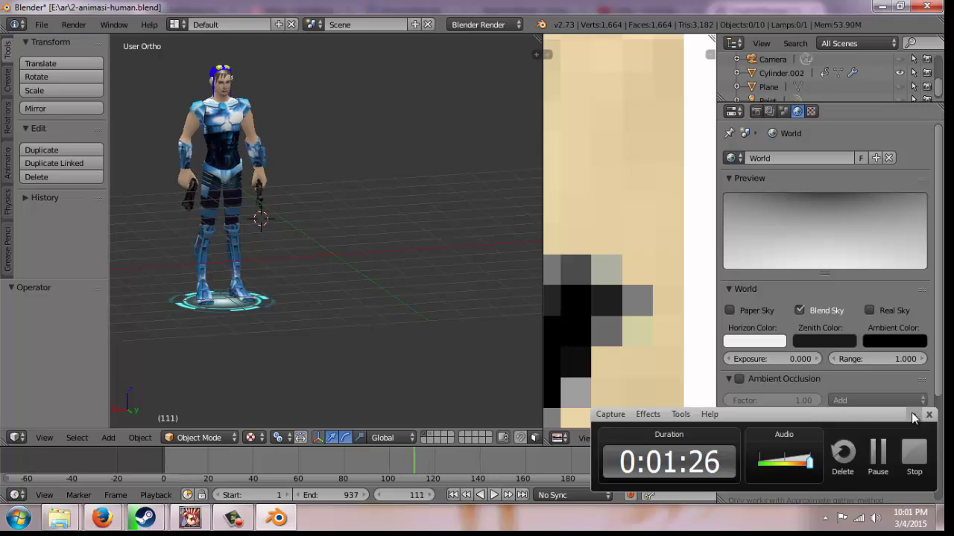
left_click_drag(258, 464, 224, 460)
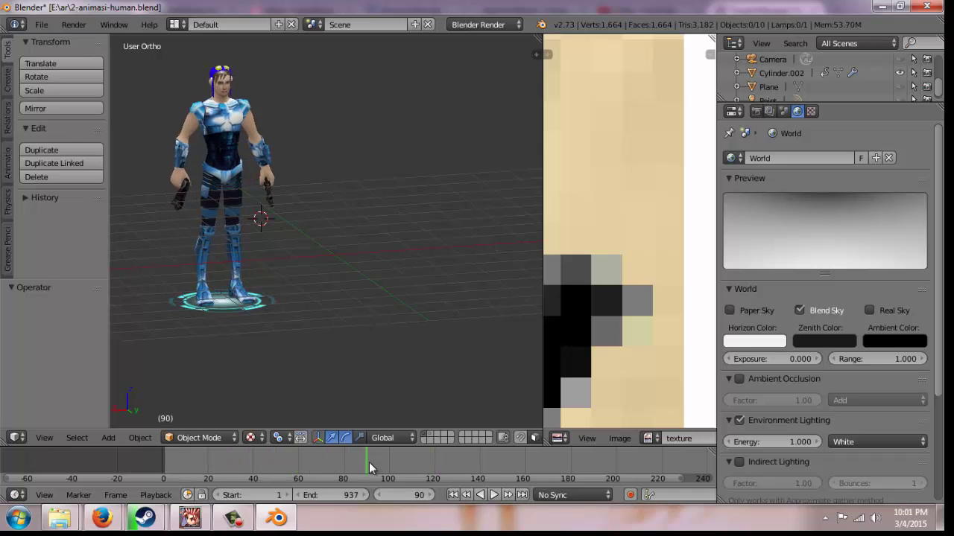
left_click_drag(369, 461, 704, 466)
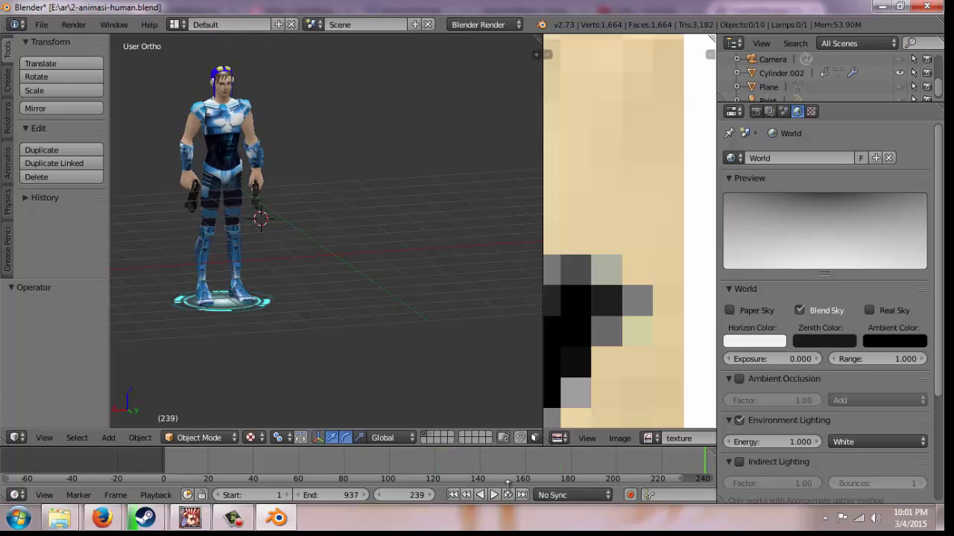
scroll(437, 458, "down", 3)
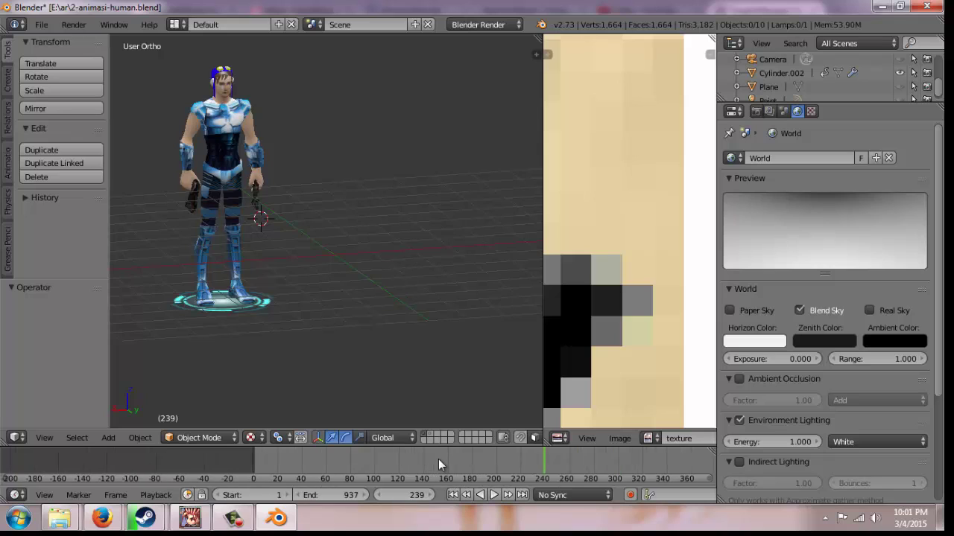
scroll(438, 459, "down", 2)
left_click_drag(496, 464, 389, 477)
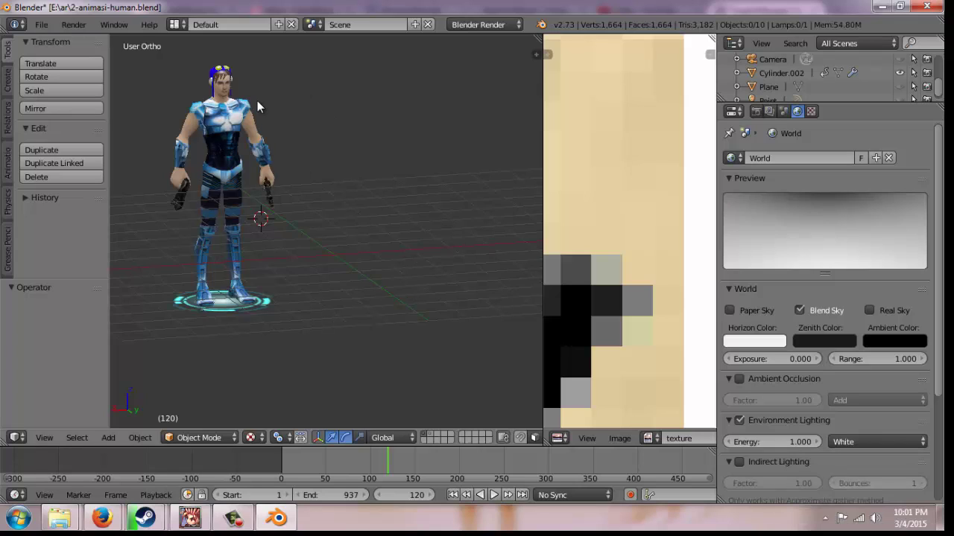
- Switch to the ar folder in Windows Explorer and select 2-animasi-human.blend
mouse_move(66, 521)
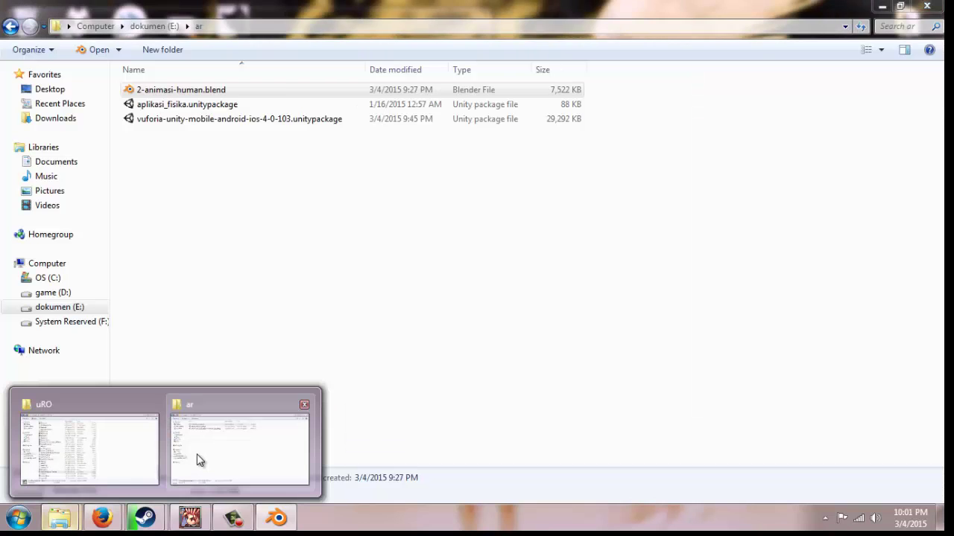
left_click(196, 456)
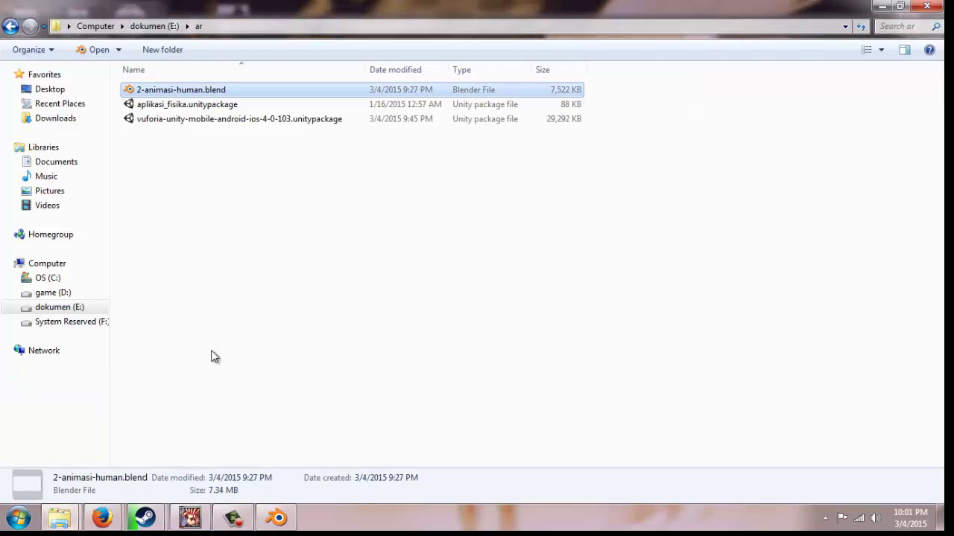
left_click(227, 207)
left_click(195, 95)
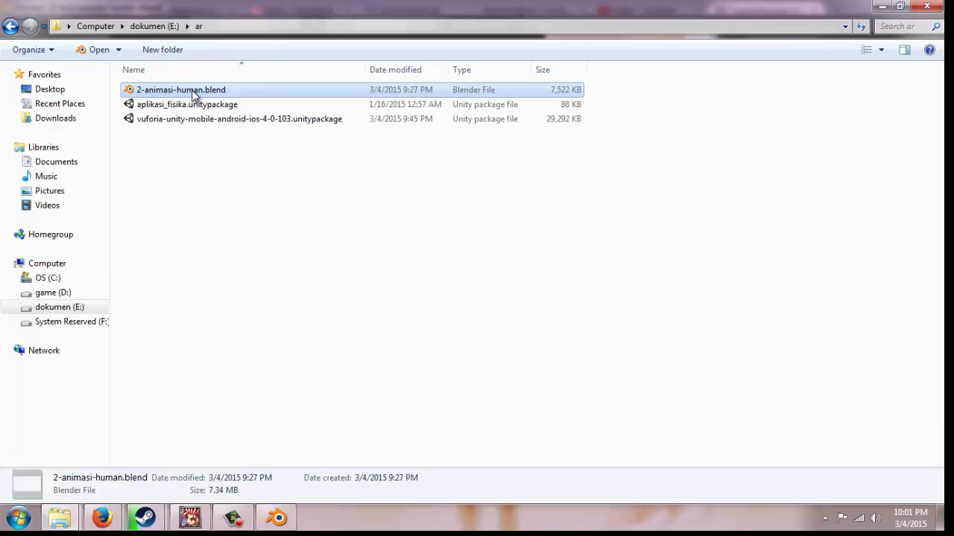
- Return to Blender and export the scene in FBX format to E:\ar\ under the blend file's name
left_click(277, 518)
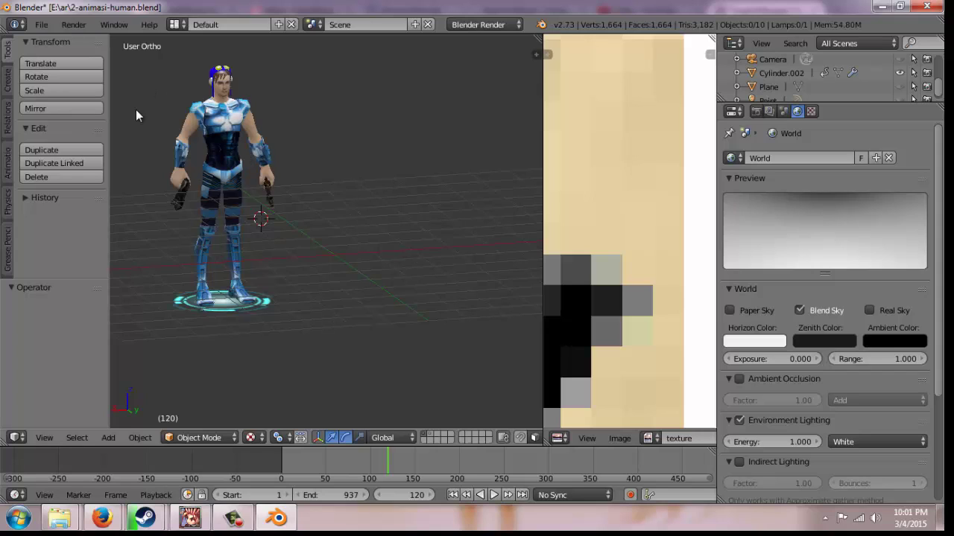
left_click(42, 26)
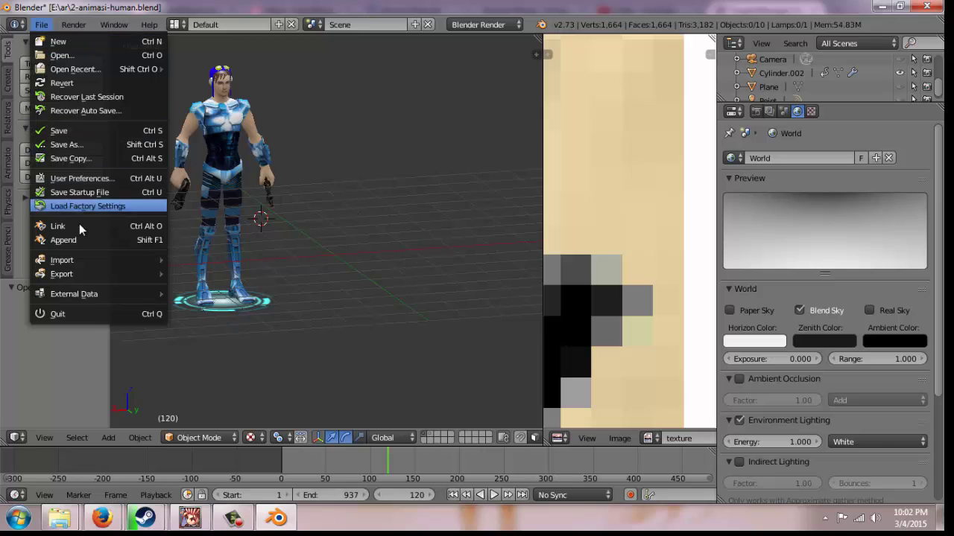
mouse_move(76, 273)
left_click(215, 344)
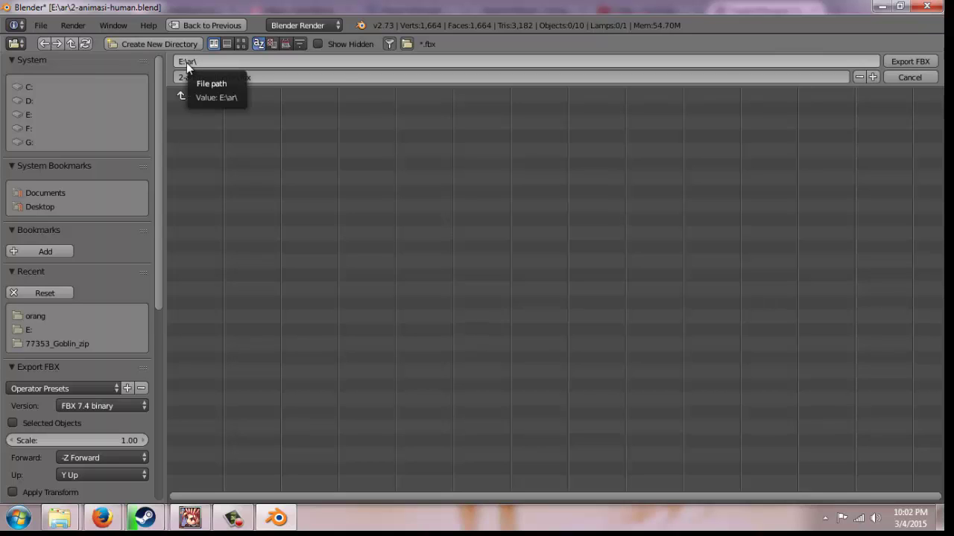
left_click(900, 58)
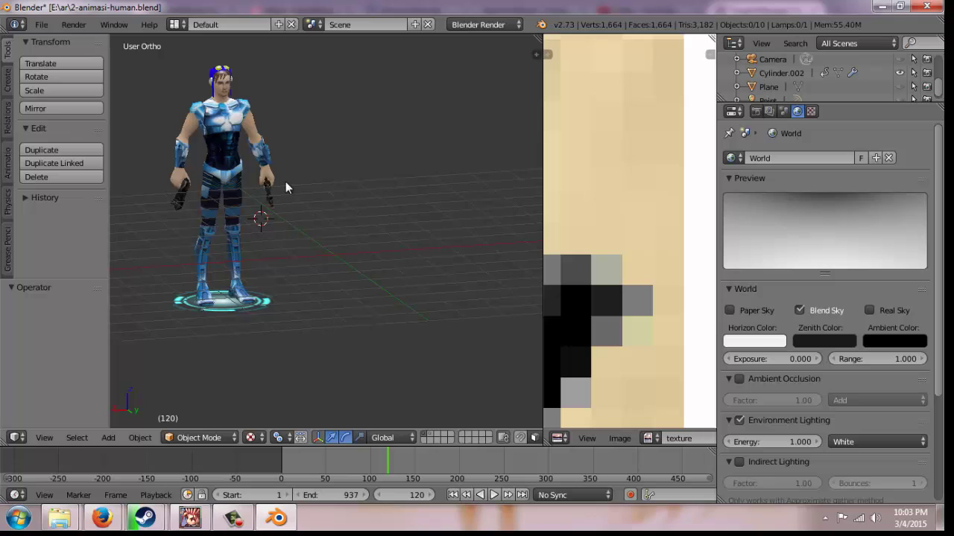
- Check the ar folder in Windows Explorer for the exported 2-animasi-human.fbx
mouse_move(60, 518)
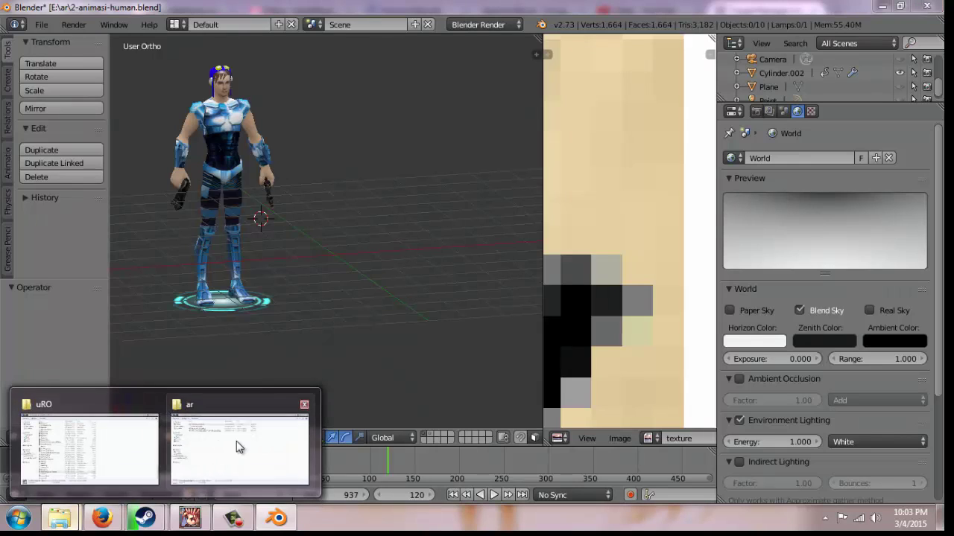
left_click(249, 447)
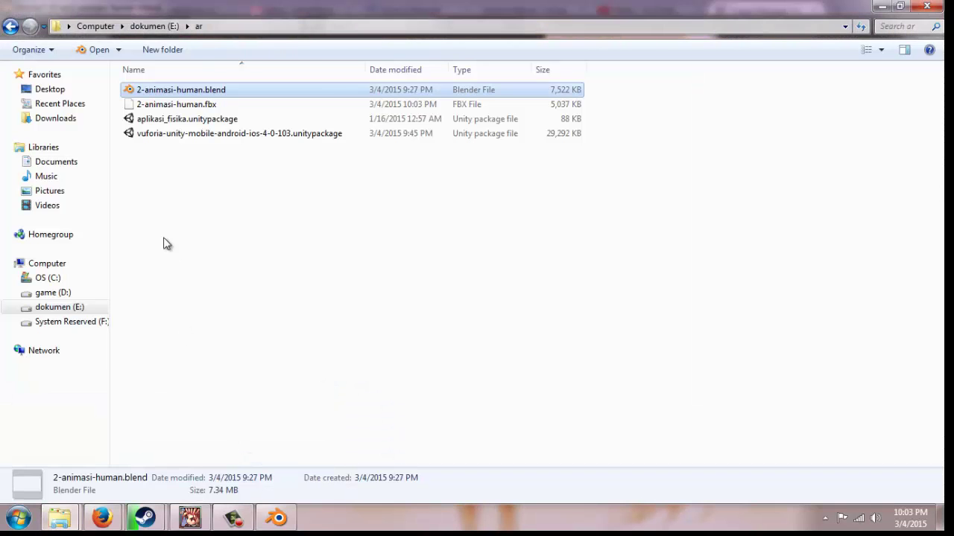
left_click(190, 105)
left_click(214, 202)
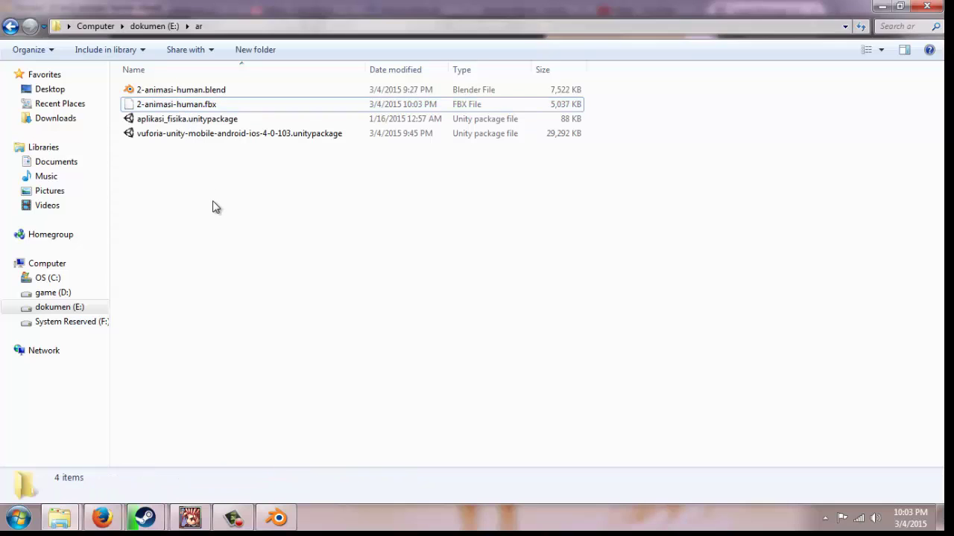
- Switch back to Blender, select the character's body mesh and inspect its badan material preview as a cube and as a sphere
left_click(248, 517)
left_click(277, 518)
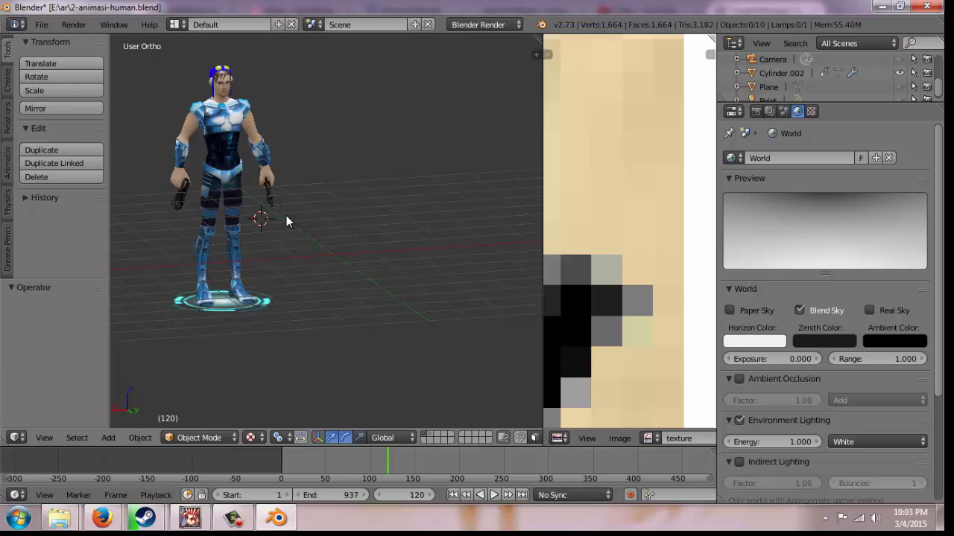
right_click(226, 124)
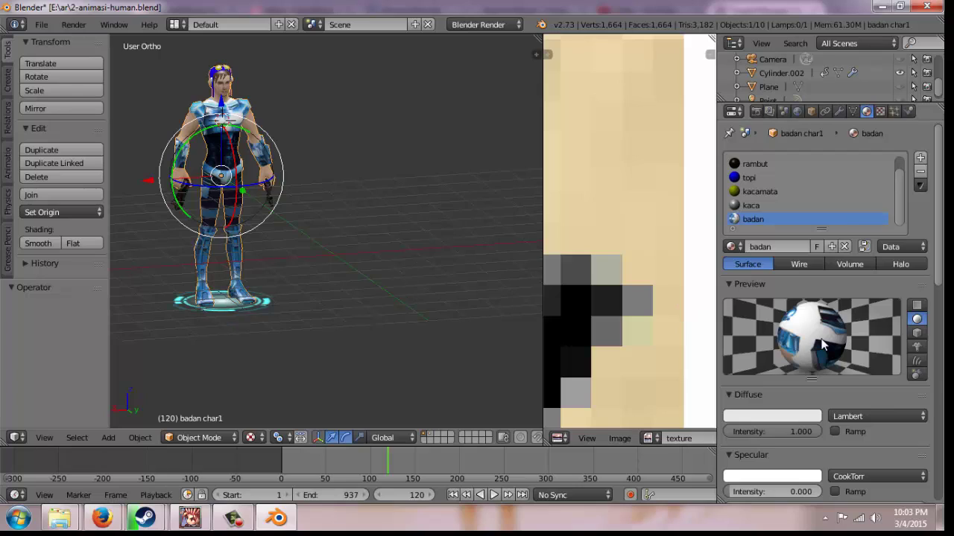
scroll(824, 350, "down", 1)
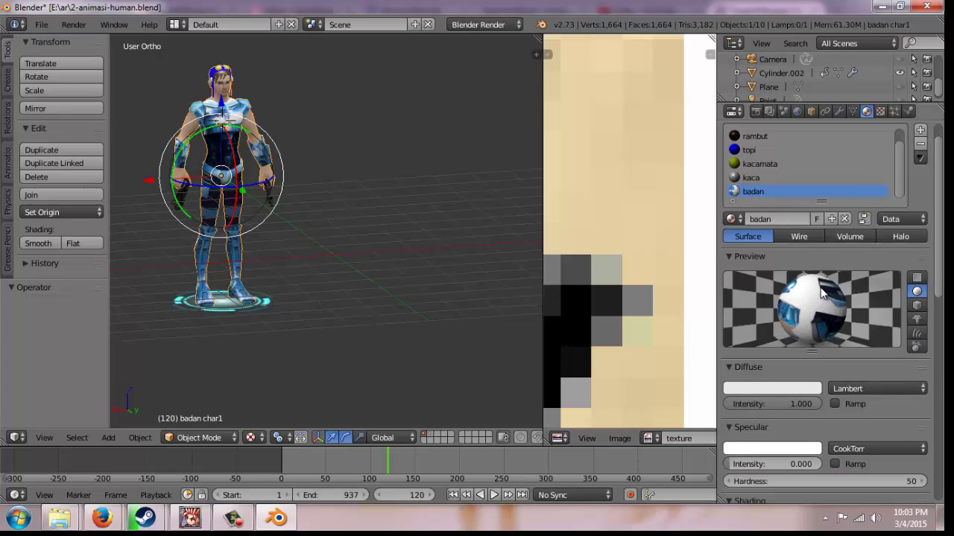
left_click(918, 305)
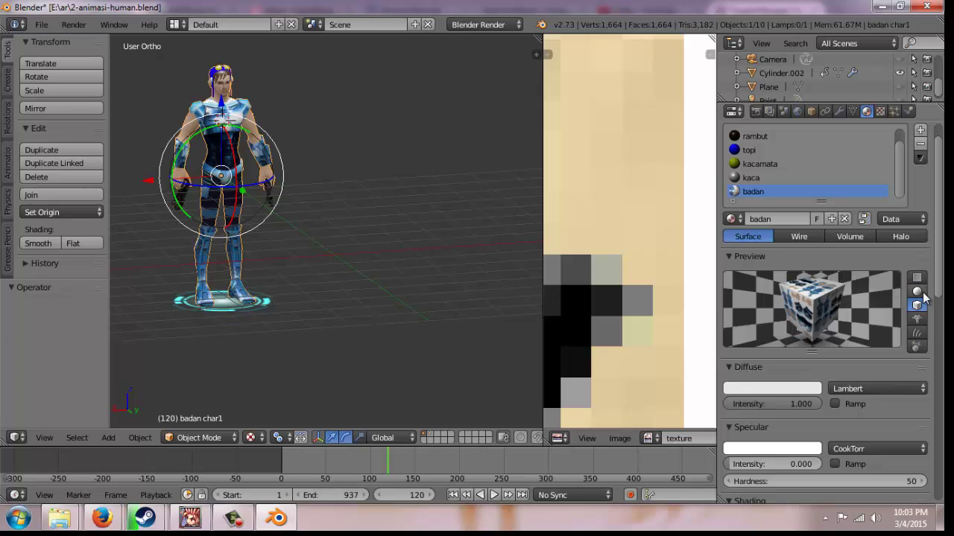
left_click(917, 291)
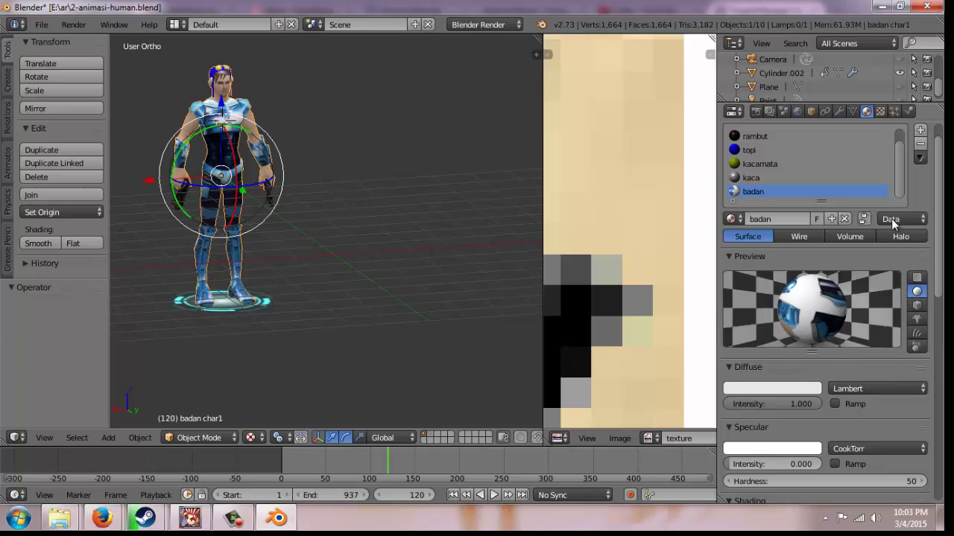
- Turn off automatic packing into the .blend and unpack all packed files, using files in the current directory and creating them when necessary
left_click(880, 112)
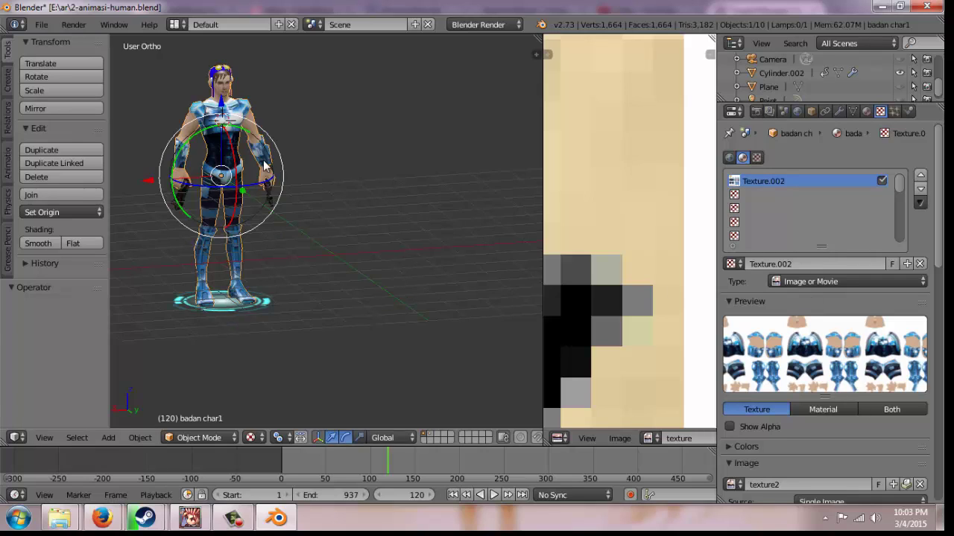
left_click(42, 25)
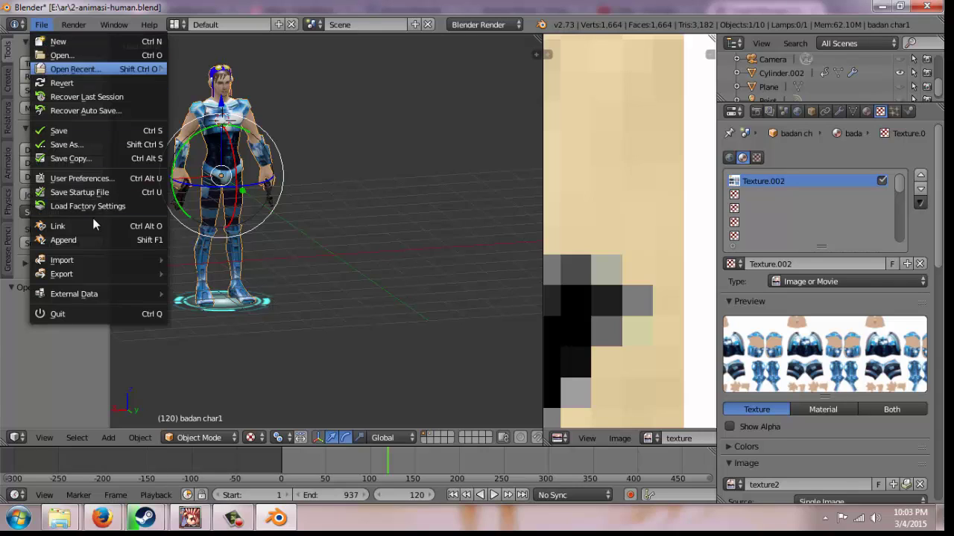
mouse_move(92, 294)
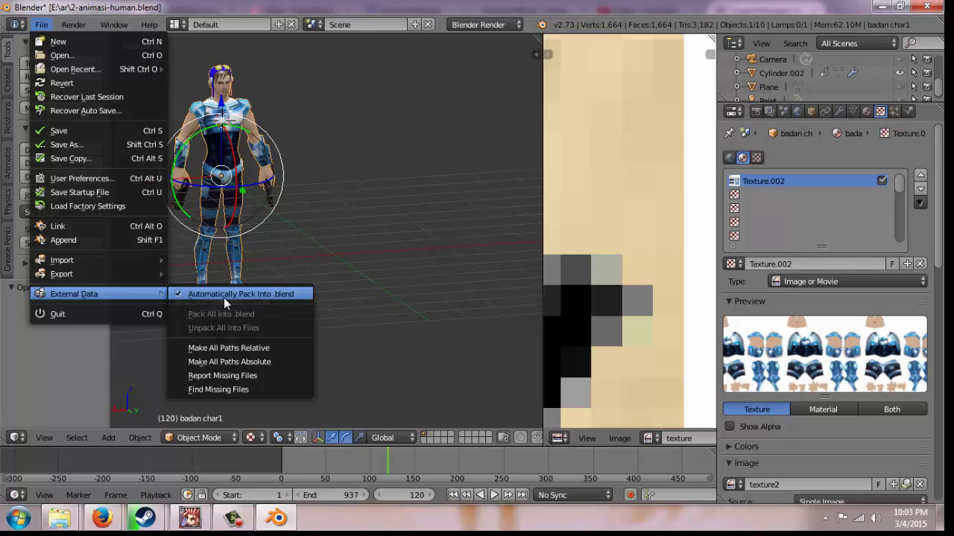
left_click(179, 297)
left_click(42, 25)
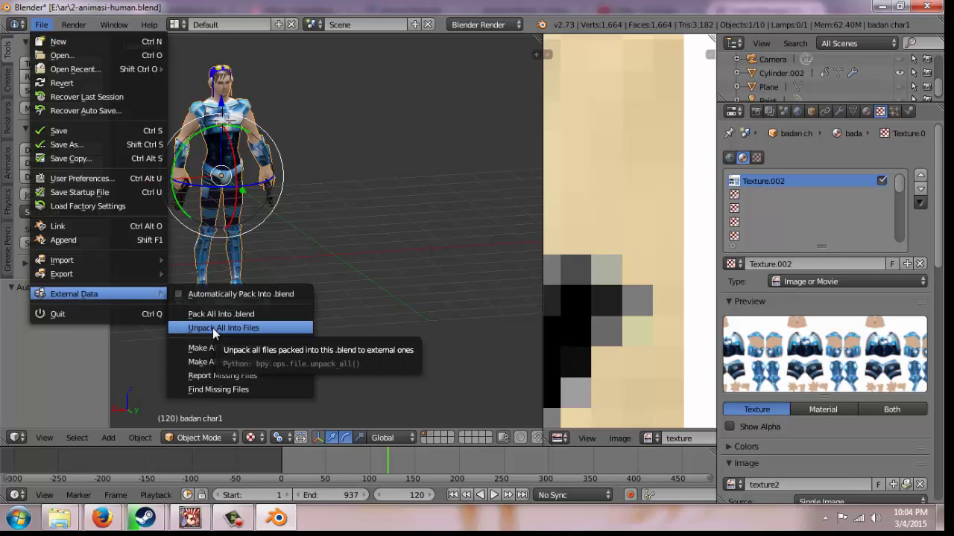
left_click(213, 329)
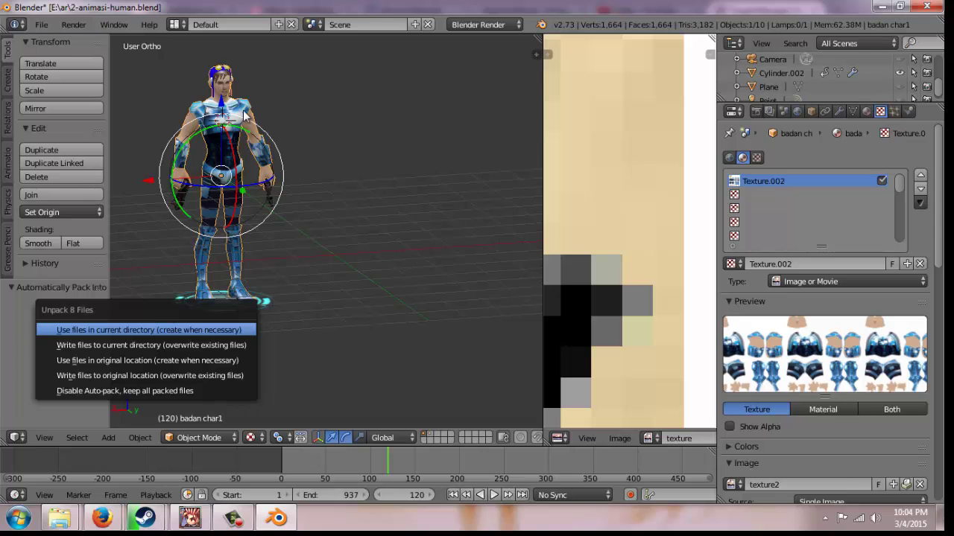
key("Return")
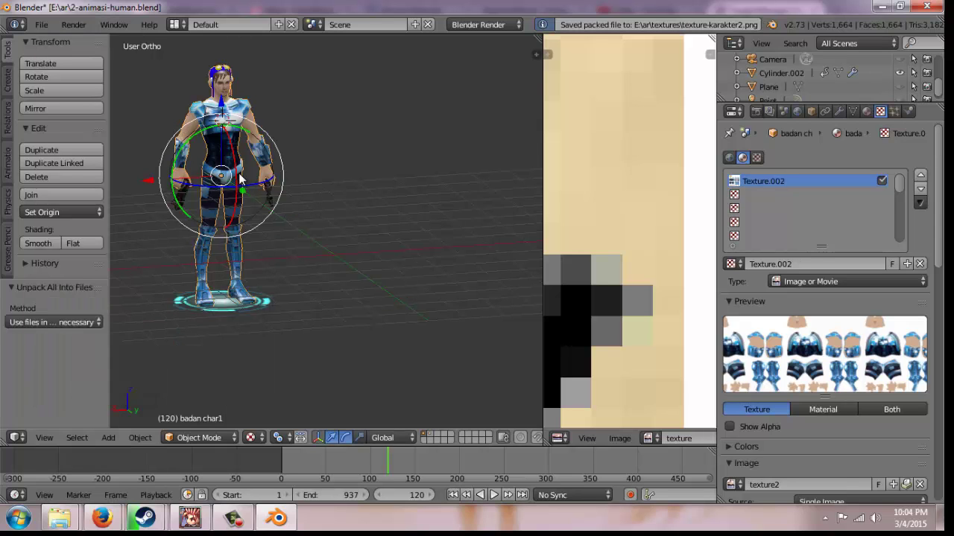
- Switch to the ar folder in Windows Explorer, examine the unpacked images in its textures folder, and return to ar
mouse_move(59, 518)
left_click(231, 469)
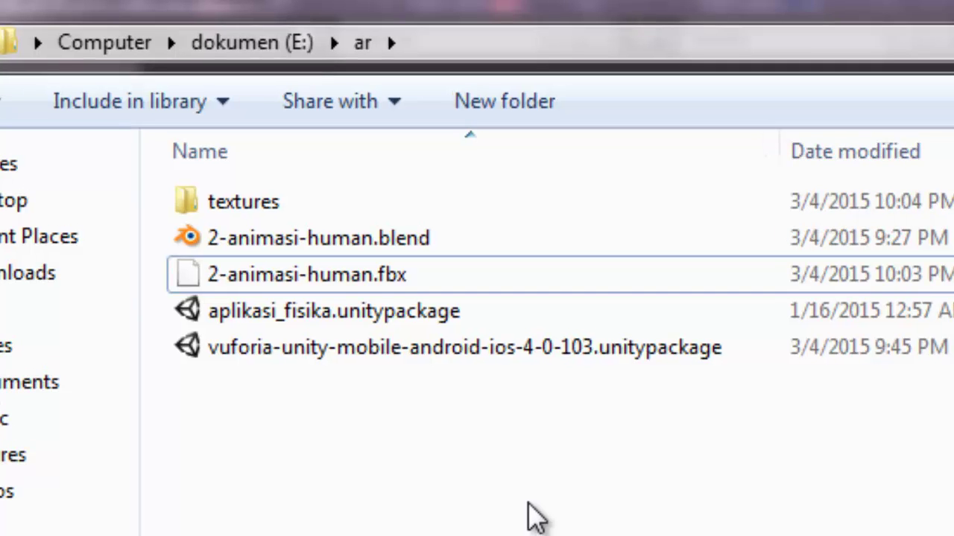
left_click(389, 242)
left_click(350, 278)
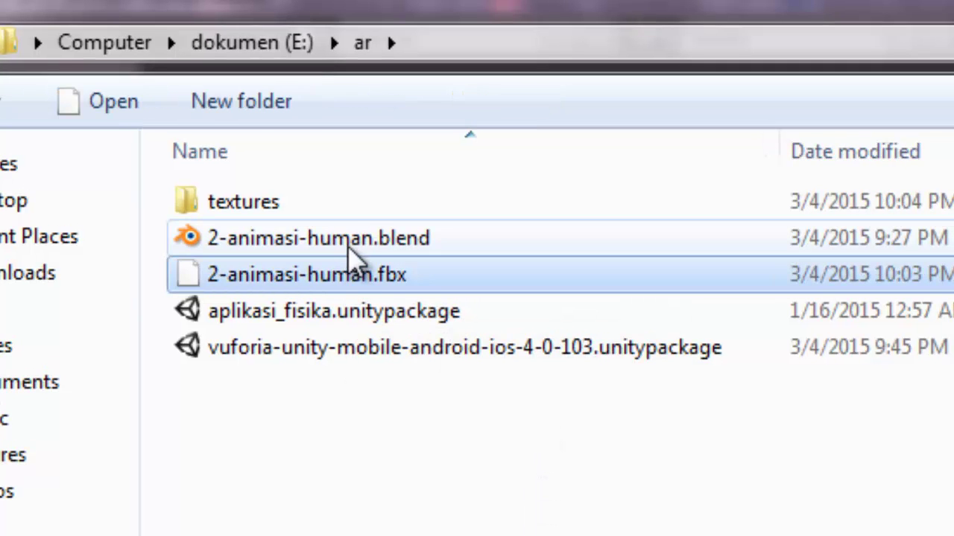
double_click(360, 211)
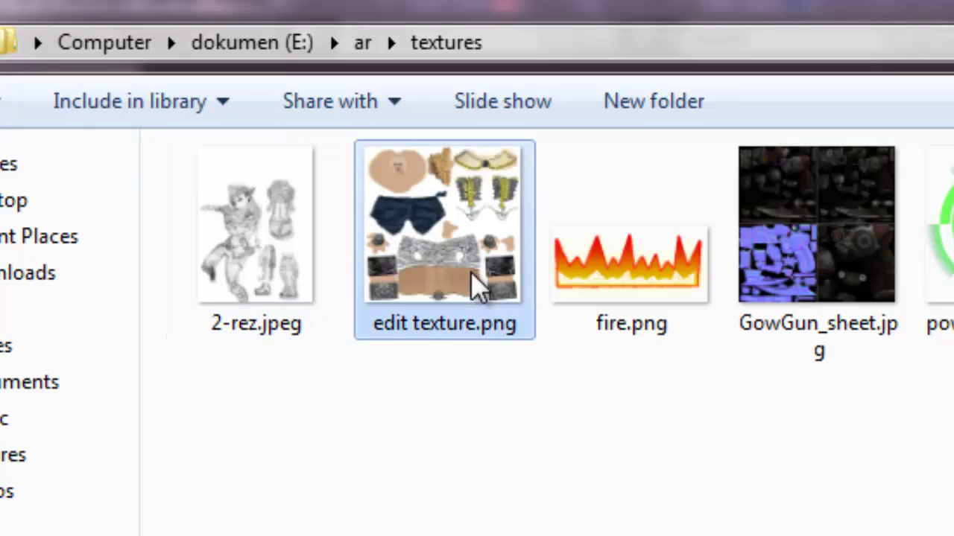
left_click(479, 287)
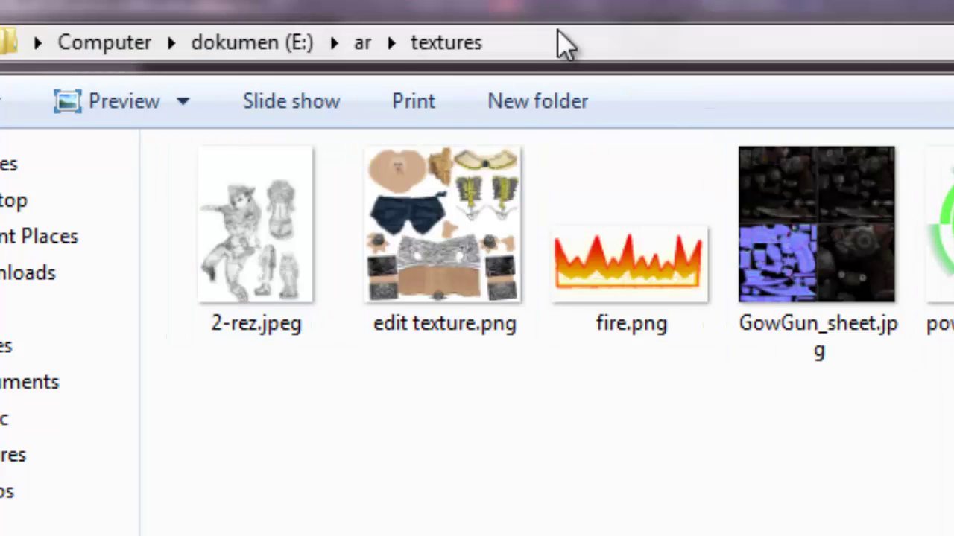
left_click(371, 43)
left_click(301, 278)
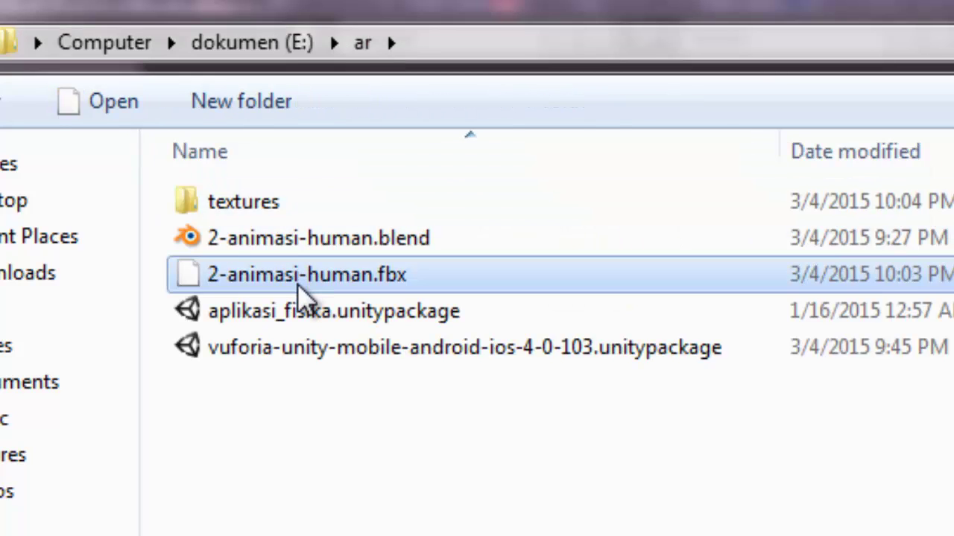
left_click(357, 484)
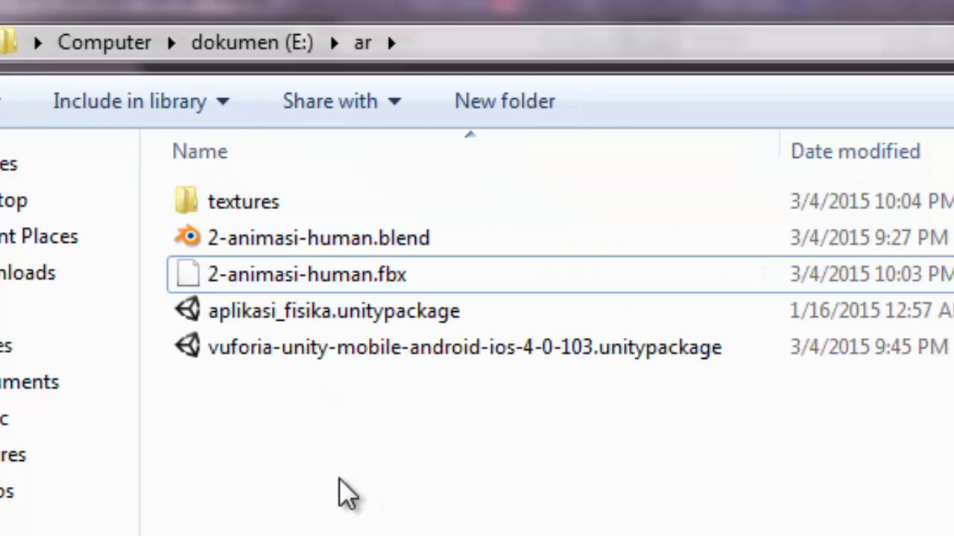
- Launch Unity and create a new 3D project named latihananimasi in the Documents folder without extra packages
key("super")
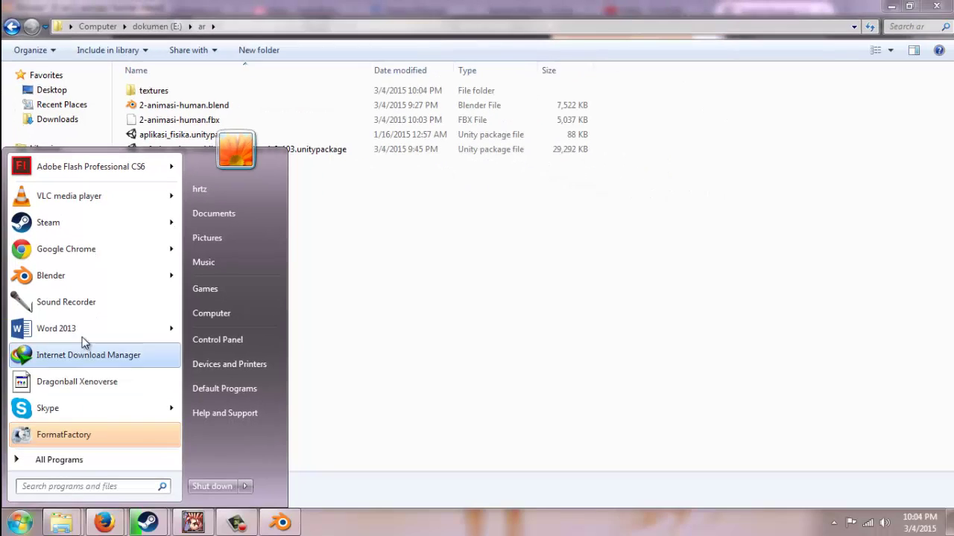
type("unity")
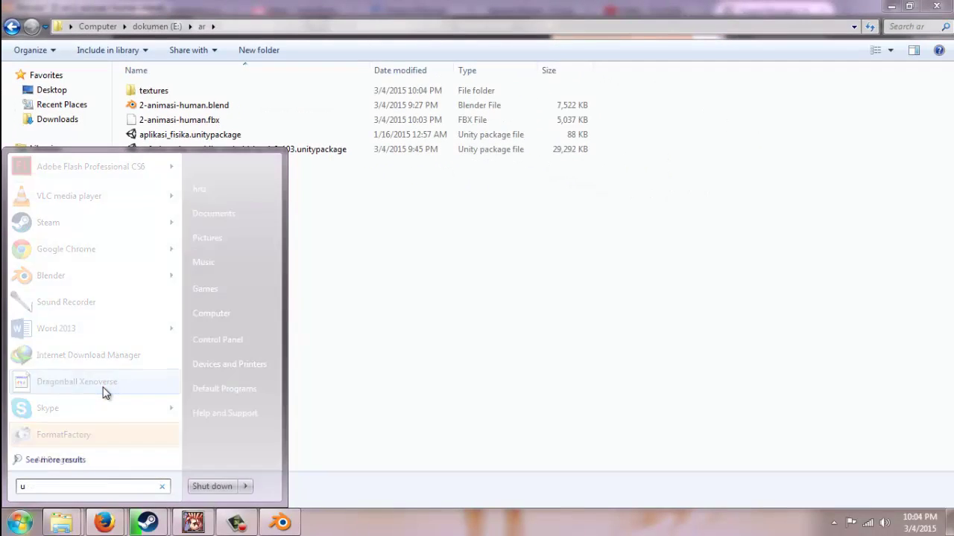
key("Return")
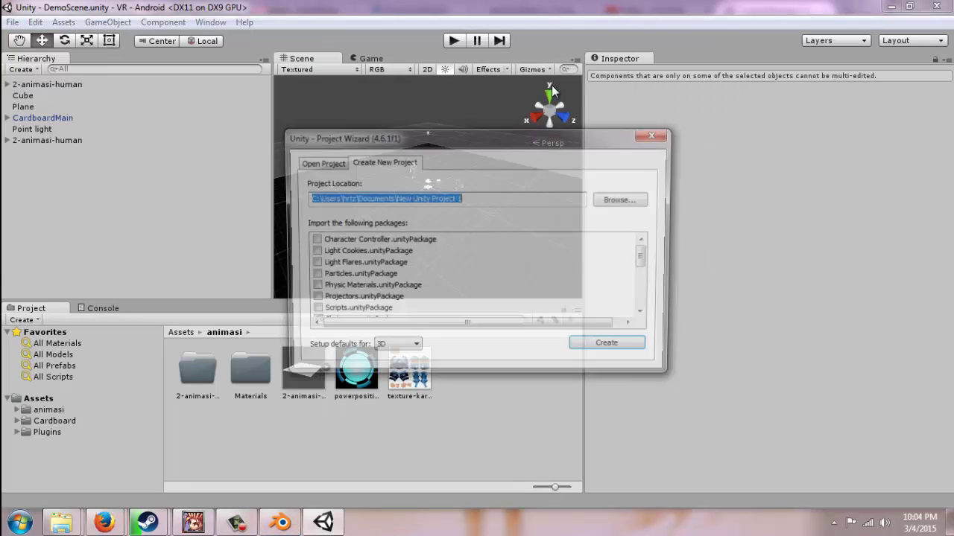
left_click_drag(479, 198, 393, 198)
type("latihananimasi")
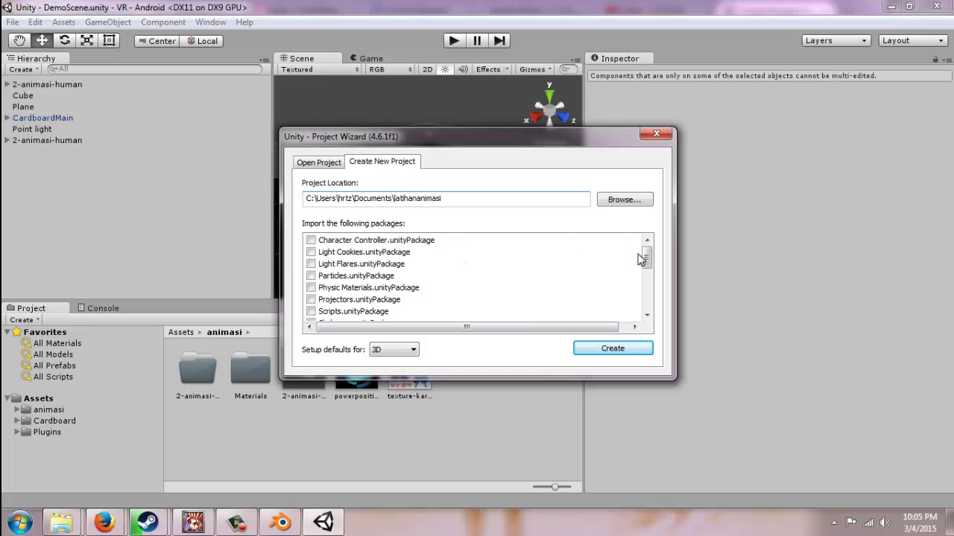
left_click_drag(645, 257, 647, 300)
left_click(611, 351)
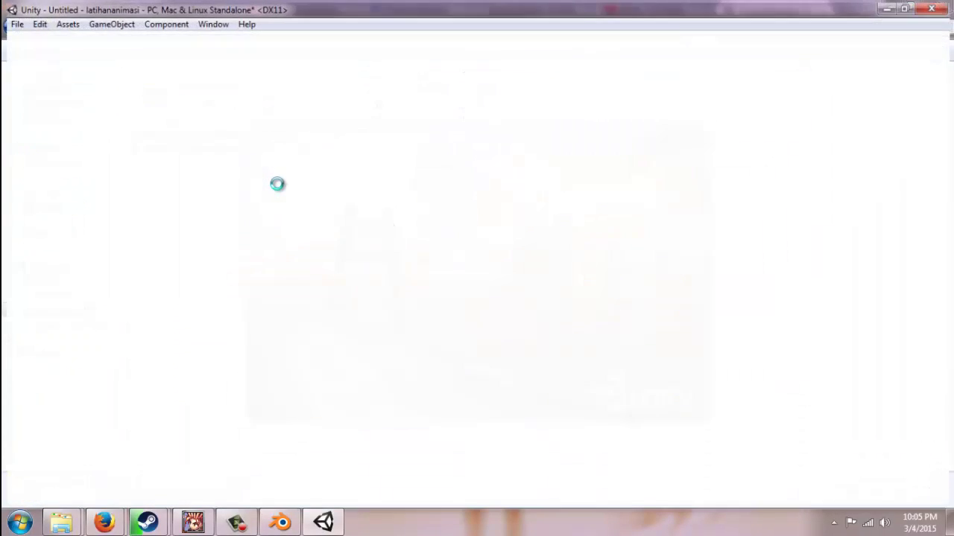
- Import all of vuforia-unity-mobile-android-ios-4-0-103.unitypackage from the ar folder into the Unity project and close the welcome window
left_click(67, 520)
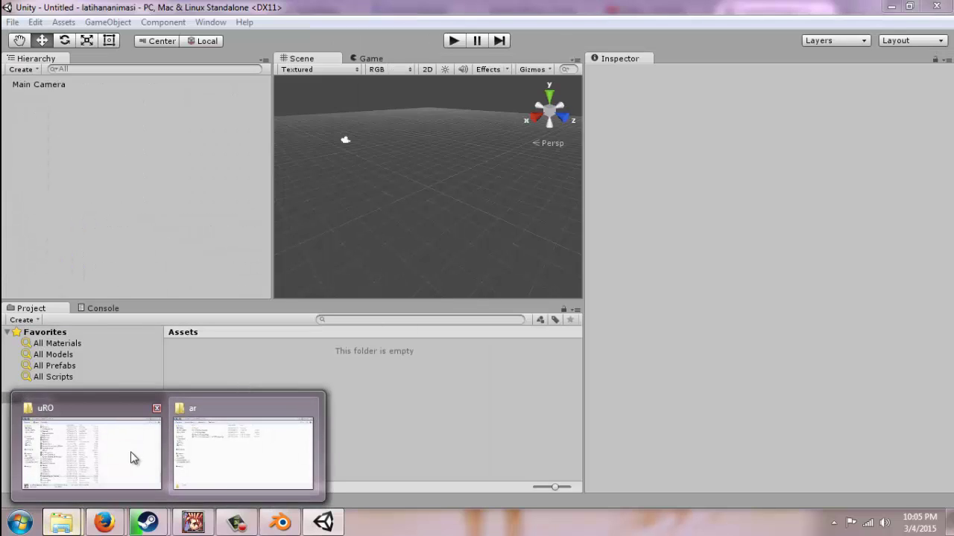
left_click(253, 452)
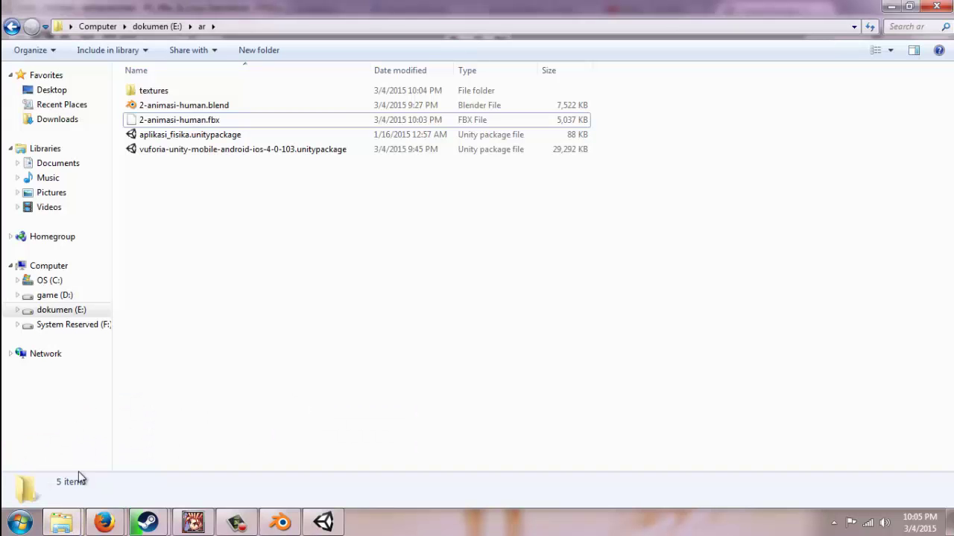
double_click(207, 150)
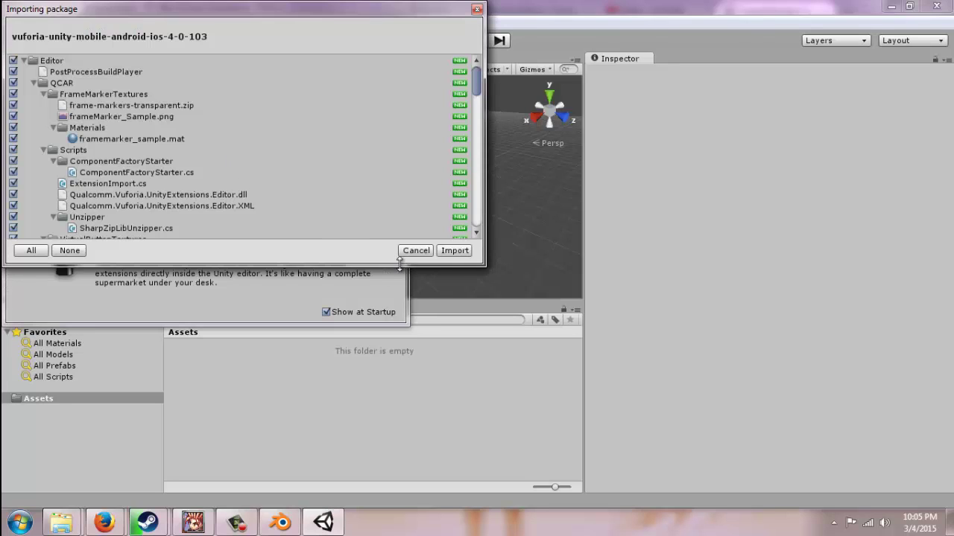
left_click(455, 251)
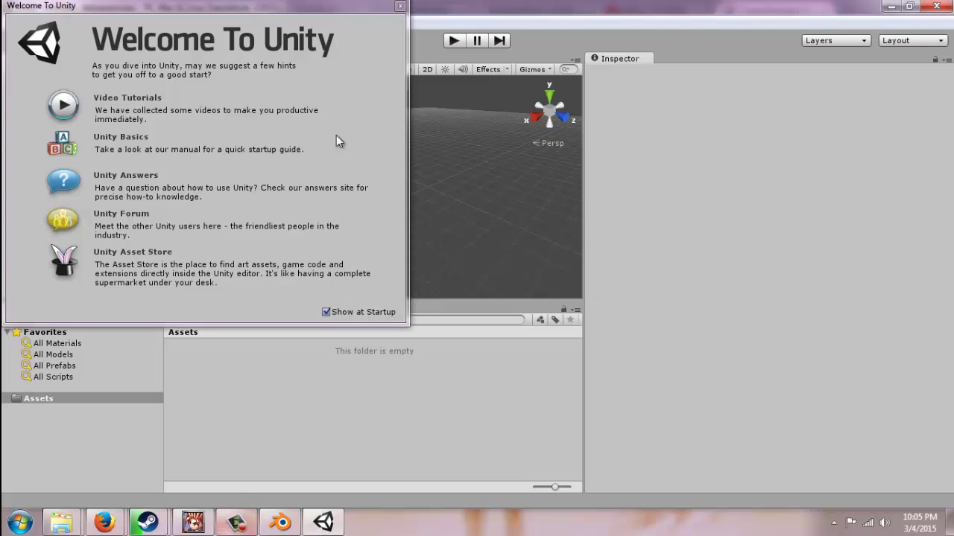
left_click(400, 6)
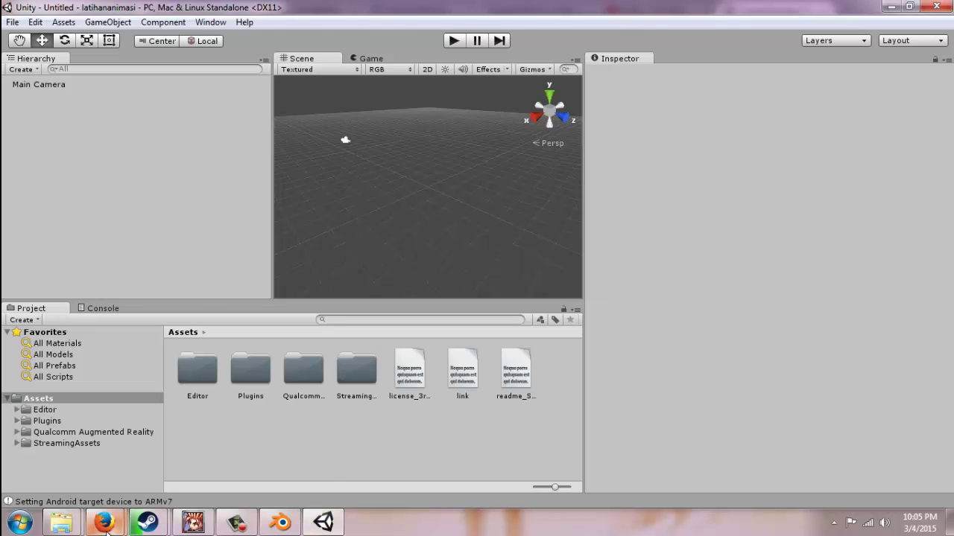
- Import aplikasi_fisika.unitypackage from the ar folder in Windows Explorer into the Unity project
mouse_move(61, 522)
left_click(122, 453)
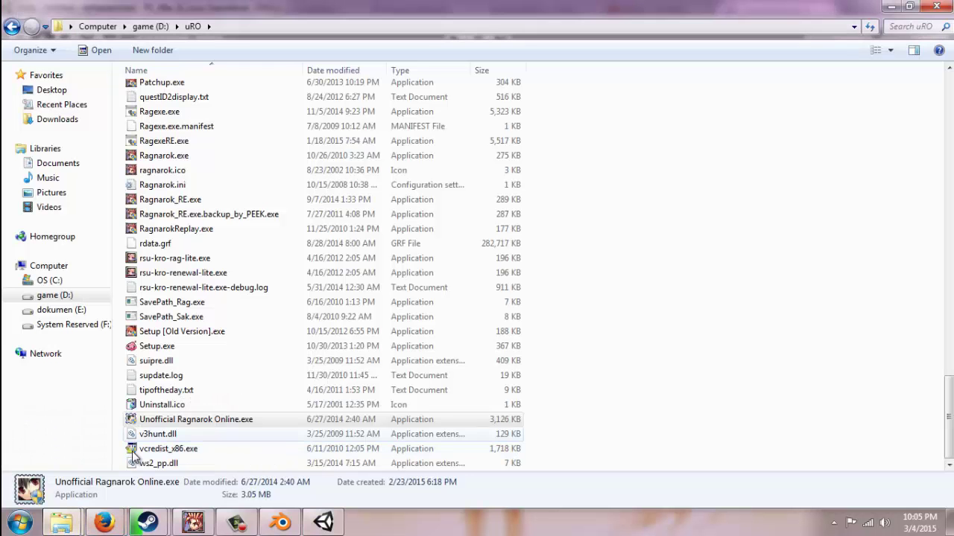
left_click(205, 455)
double_click(213, 134)
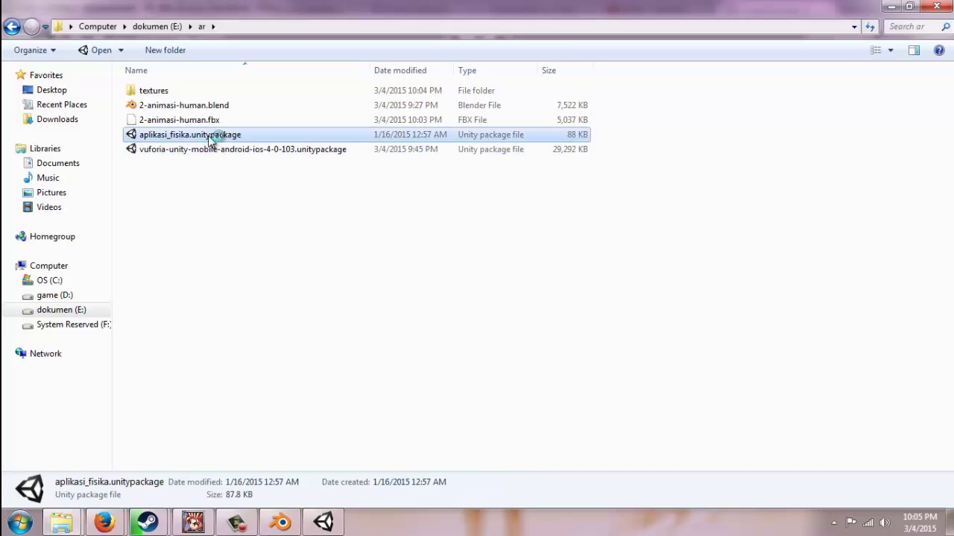
left_click(455, 252)
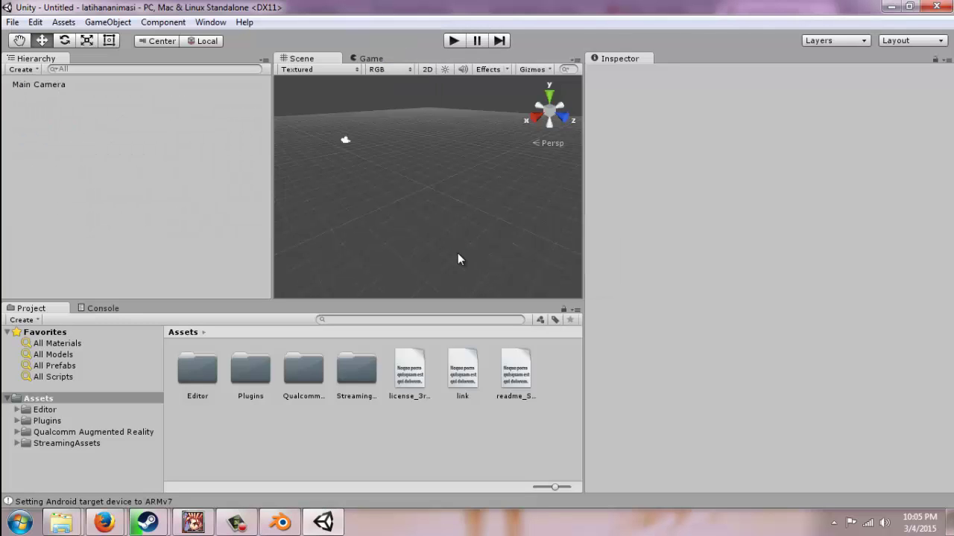
- Place the ARCamera and ImageTarget prefabs from Qualcomm Augmented Reality's Prefabs folder in the scene
left_click(16, 432)
left_click(58, 465)
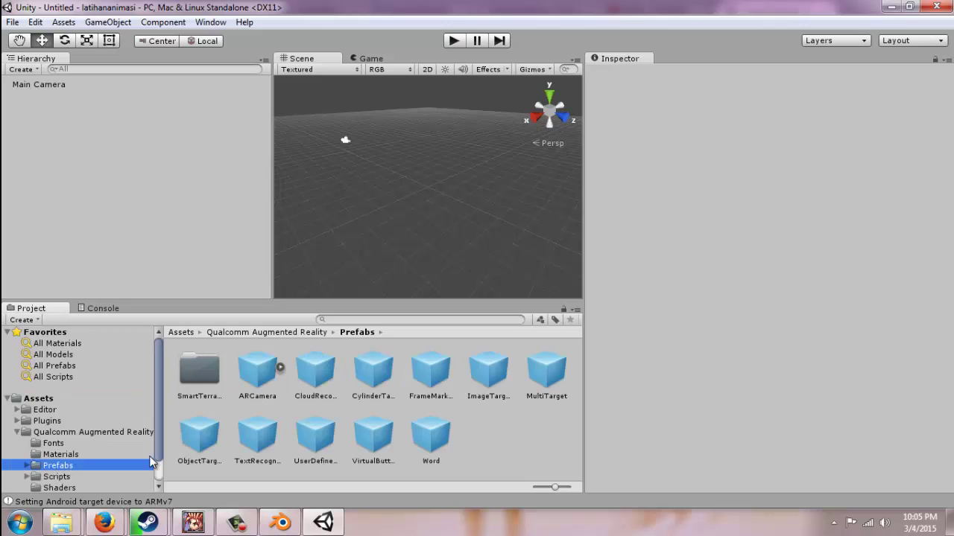
left_click(258, 374)
left_click_drag(258, 374, 406, 290)
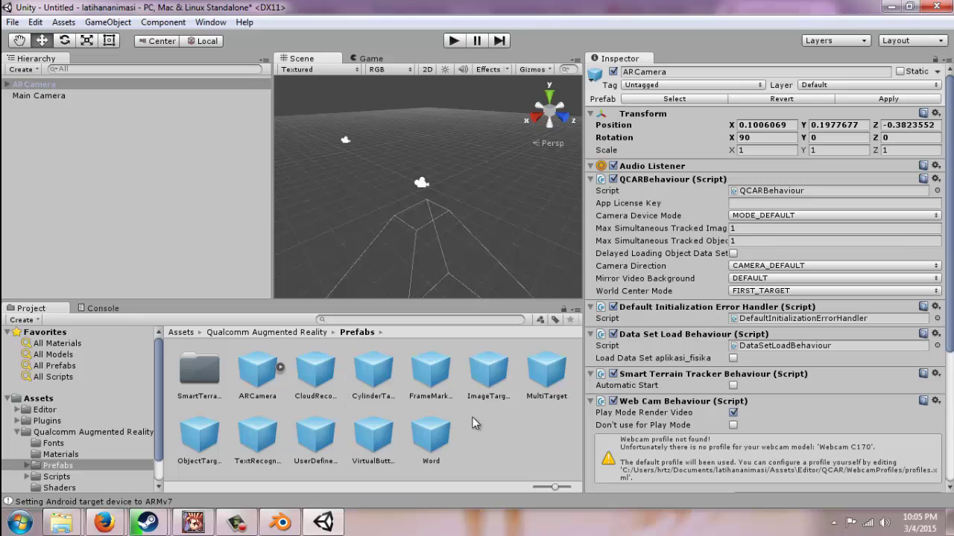
left_click_drag(488, 371, 454, 232)
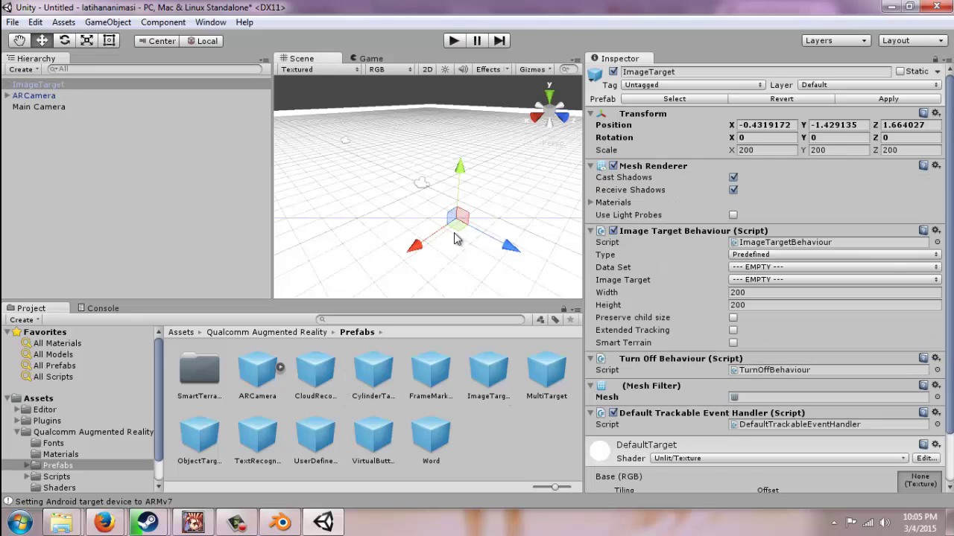
- Set the ImageTarget's position to X 0, Y 0, Z 0
left_click(758, 124)
key("Tab")
type("0")
key("Tab")
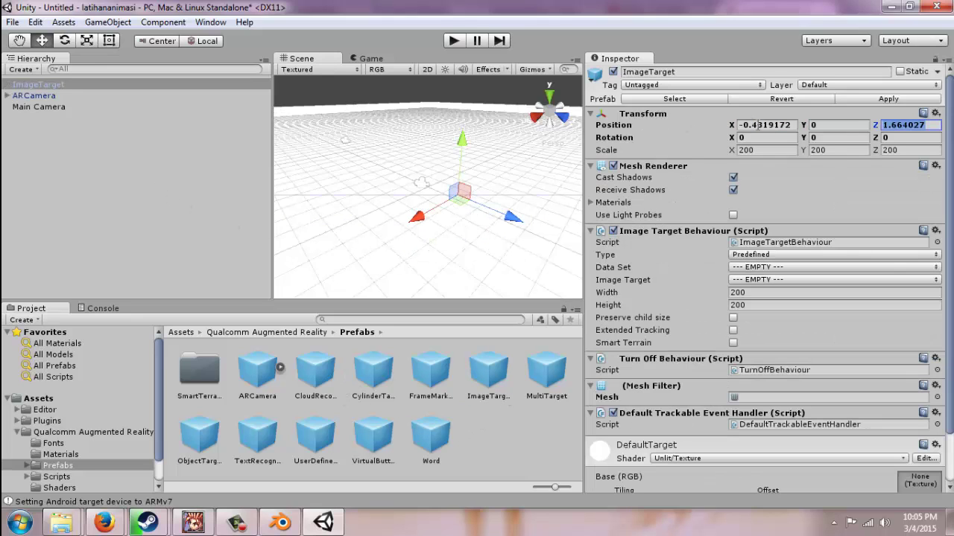
type("0")
left_click(758, 124)
type("0")
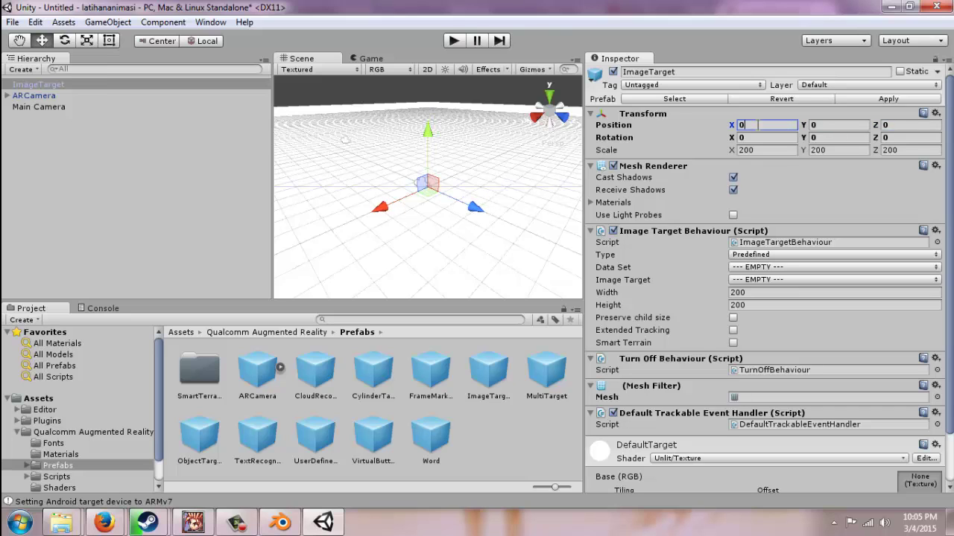
- Set the ARCamera's position to X 0, Y 0, Z 0
left_click(34, 95)
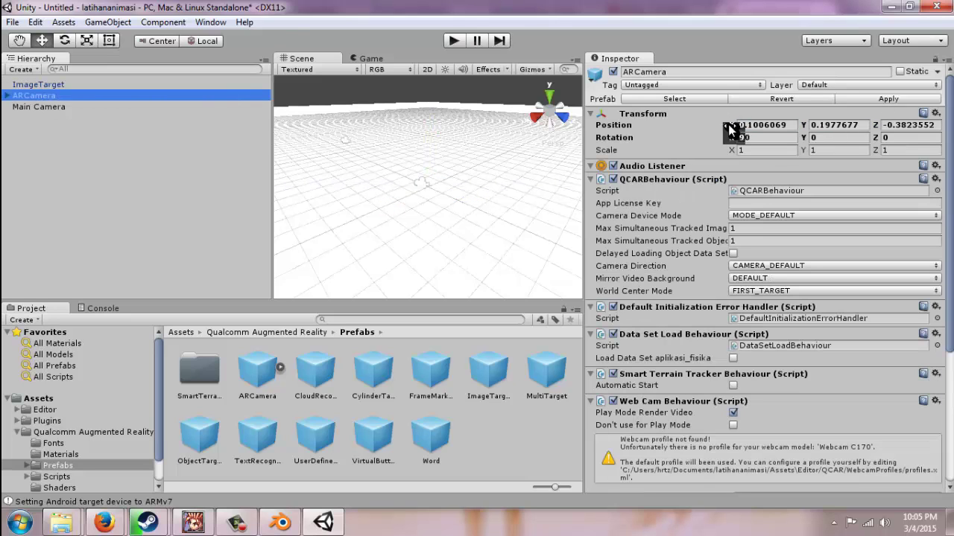
left_click(752, 125)
left_click(752, 124)
type("0")
key("Tab")
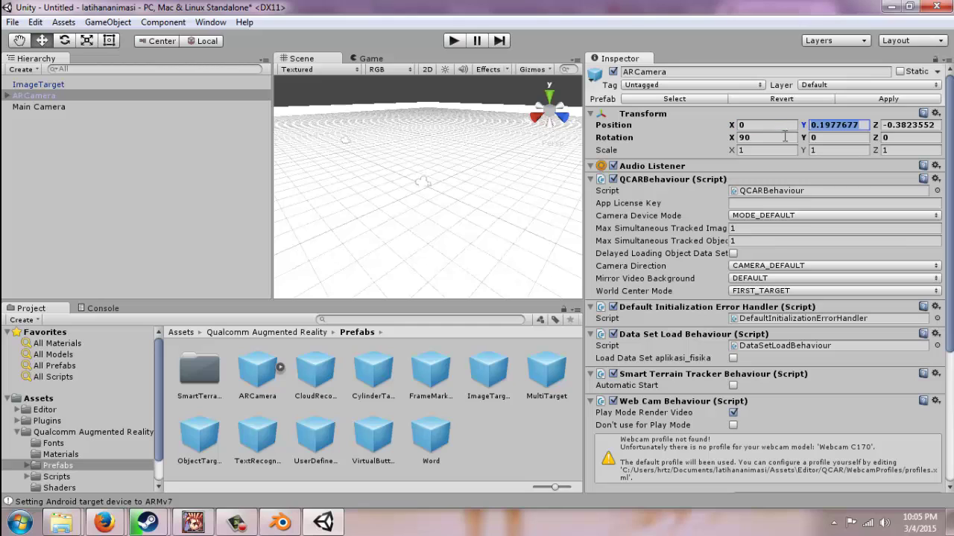
type("0")
key("Tab")
type("0")
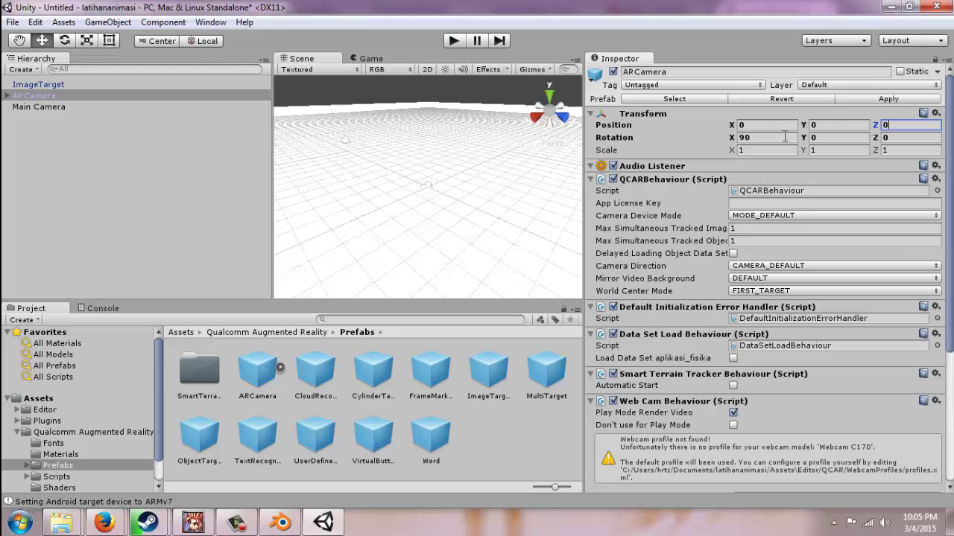
- Delete the Main Camera from the scene and select the ImageTarget
left_click(30, 107)
right_click(27, 108)
left_click(76, 185)
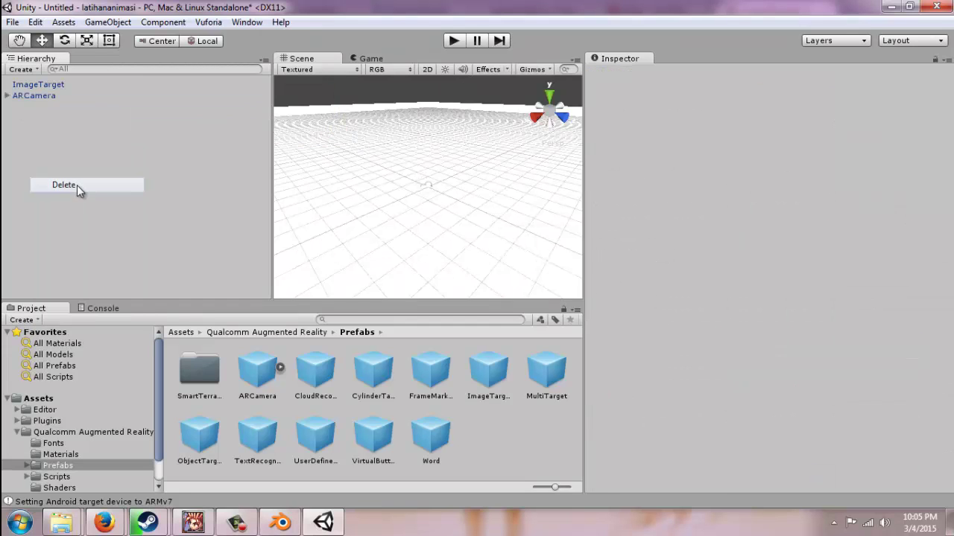
left_click(52, 97)
left_click(47, 88)
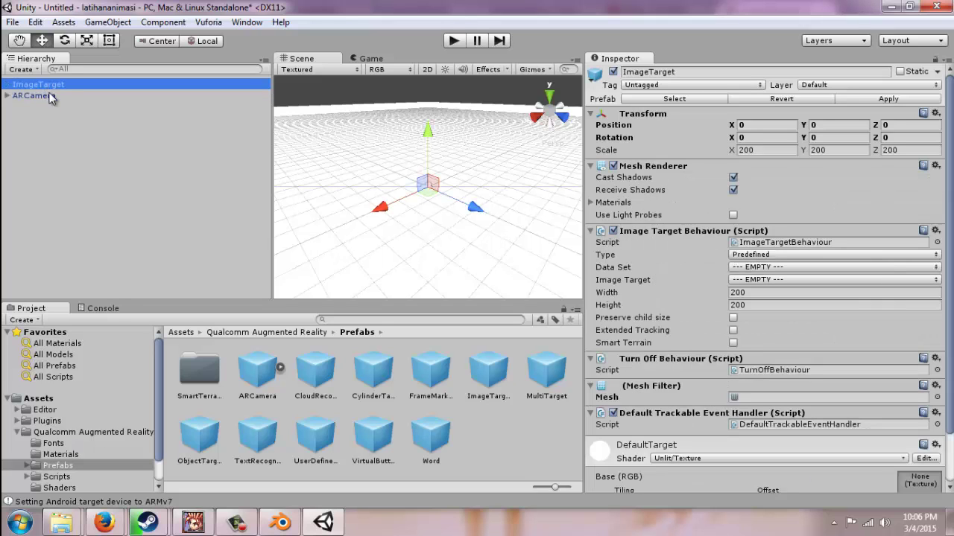
- Narrow the Hierarchy to enlarge the Scene view
left_click(51, 97)
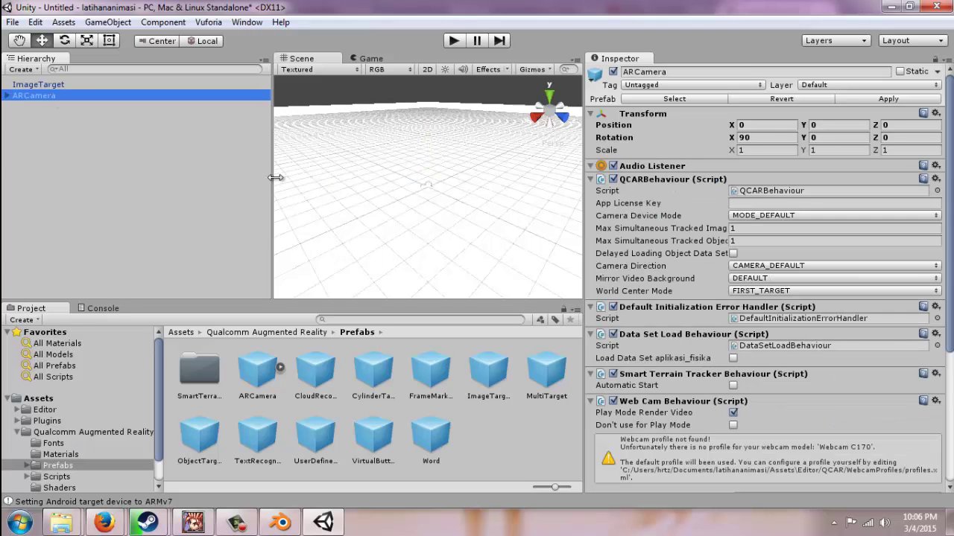
left_click_drag(273, 179, 153, 180)
scroll(358, 169, "up", 5)
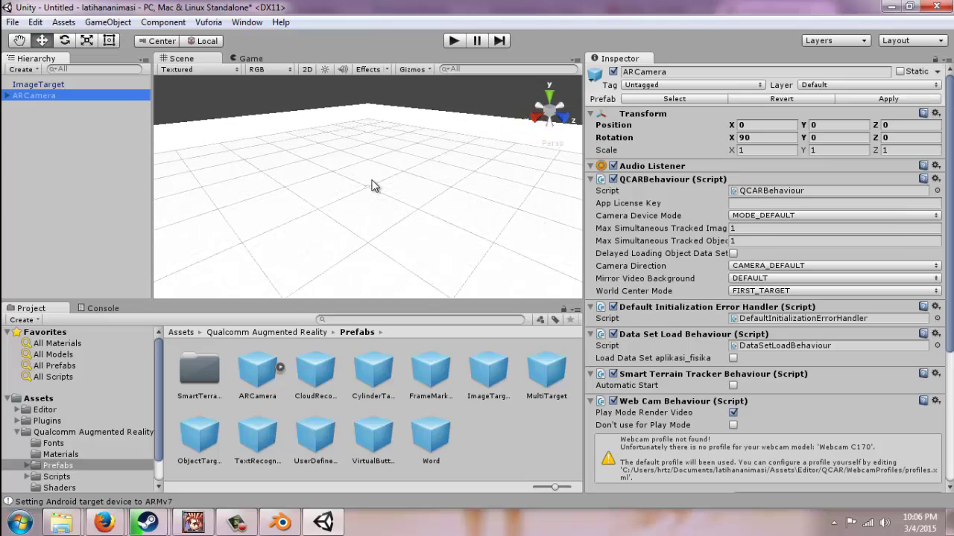
scroll(374, 188, "up", 3)
key("q")
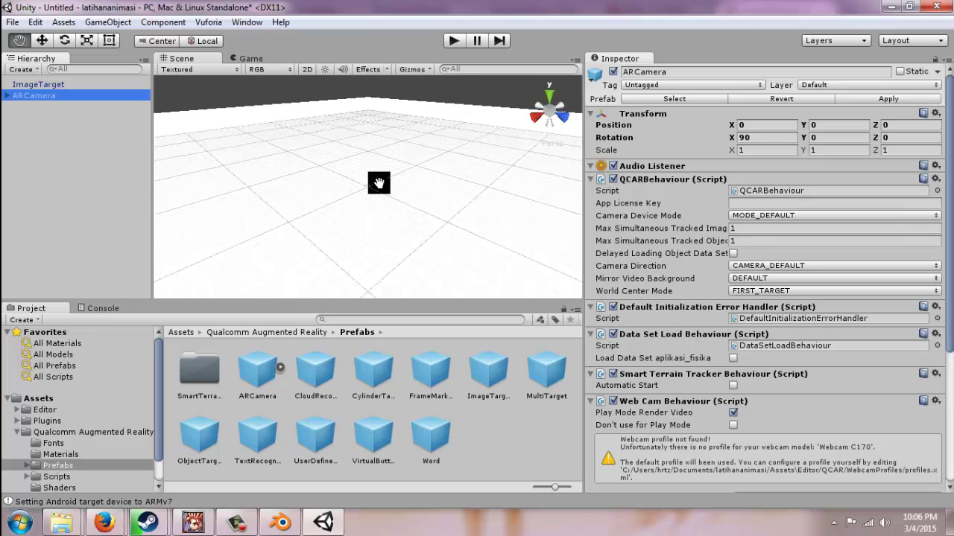
key("e")
key("q")
key("e")
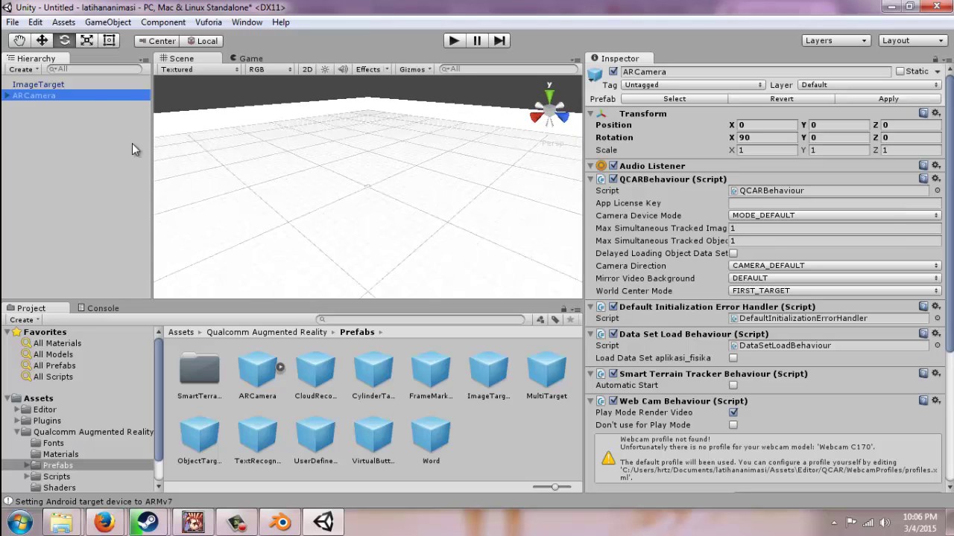
- Set the ImageTarget's Data Set to aplikasi_fisika, using kucing_hitam as its Image Target
left_click(60, 85)
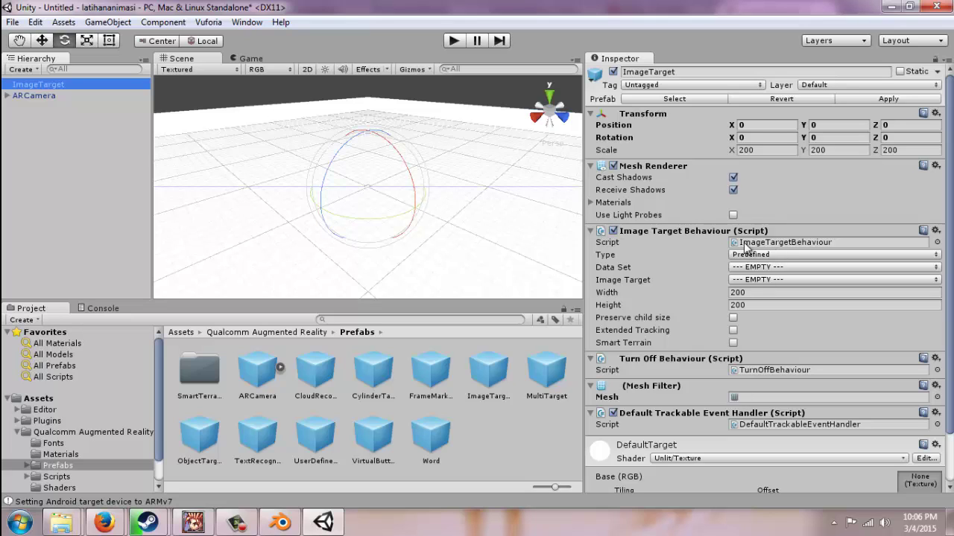
left_click(834, 268)
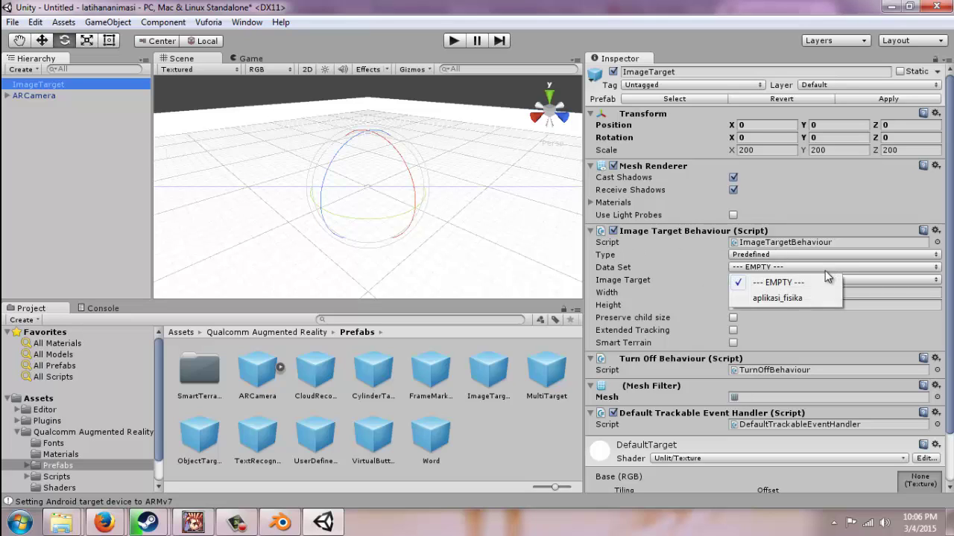
left_click(792, 301)
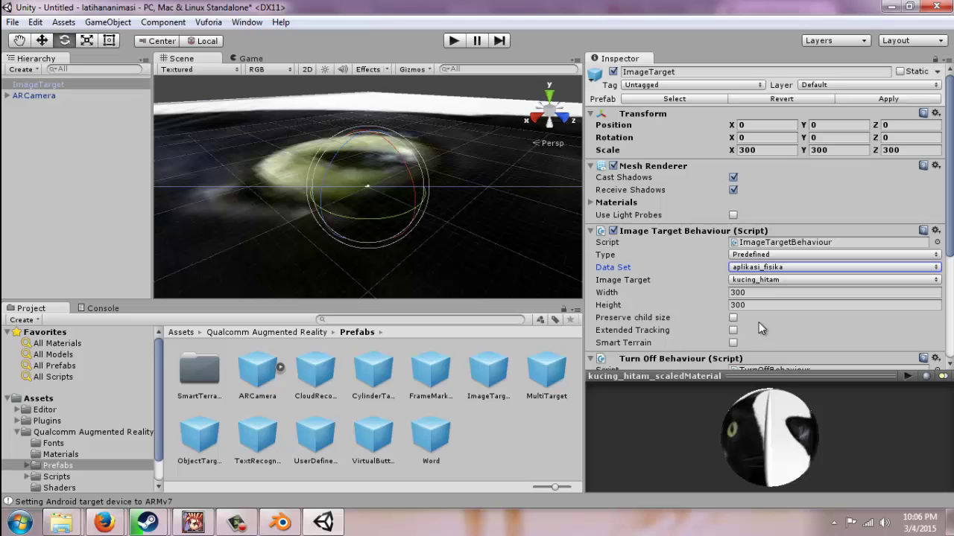
scroll(400, 234, "down", 10)
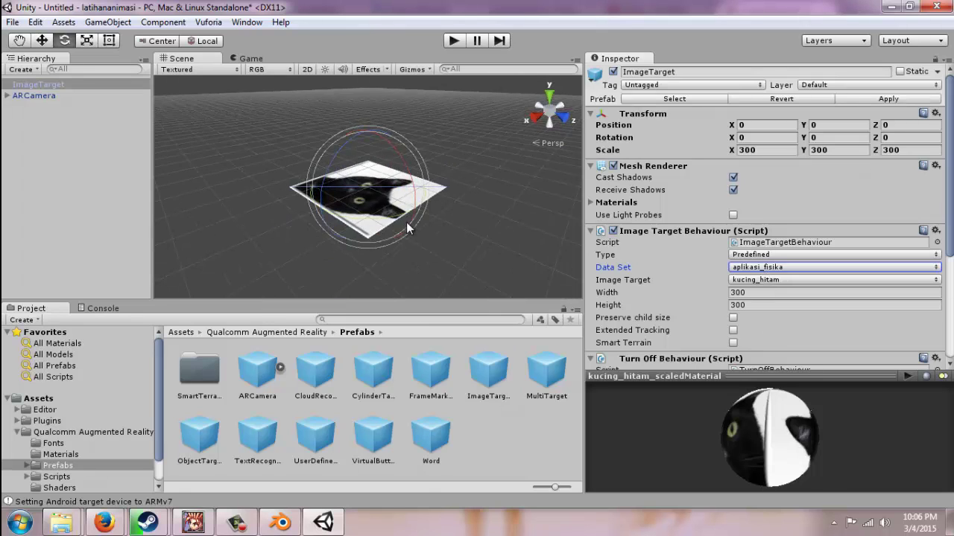
- Raise the ARCamera vertically above the image target to a Y position of about 333
left_click(33, 95)
scroll(403, 204, "down", 5)
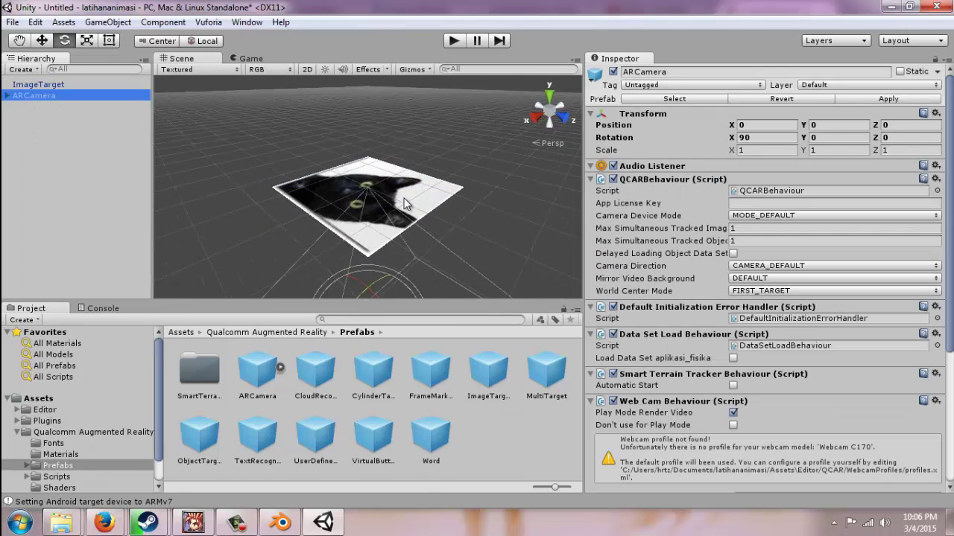
key("w")
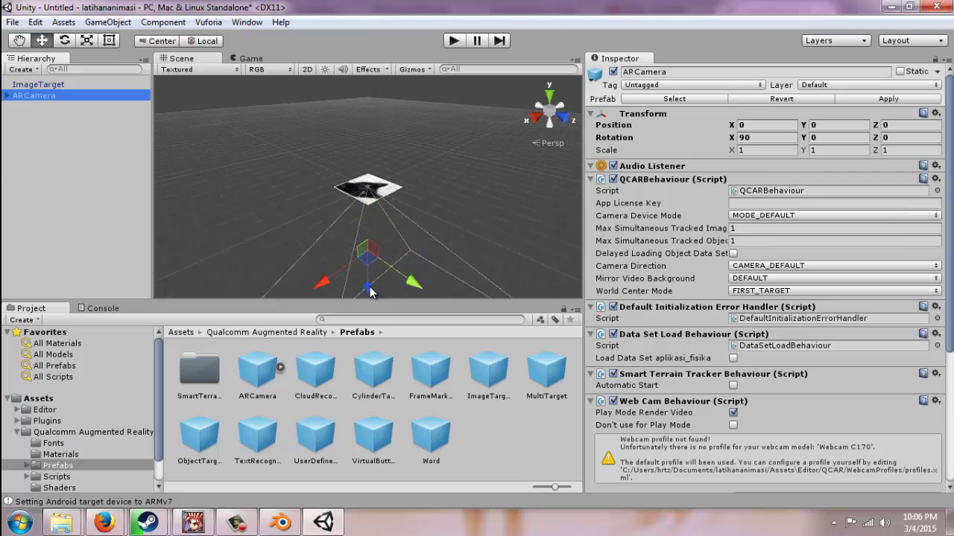
left_click_drag(371, 290, 368, 233)
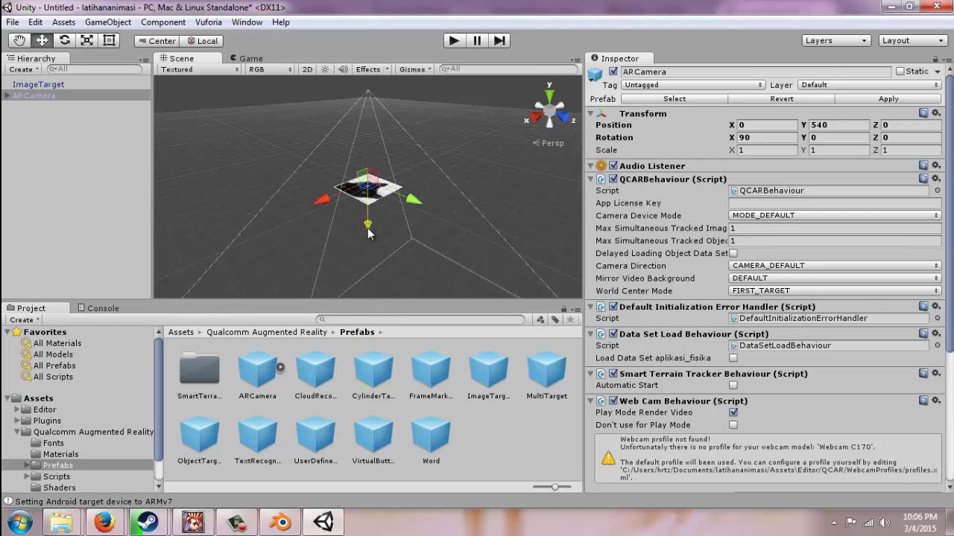
left_click(367, 230)
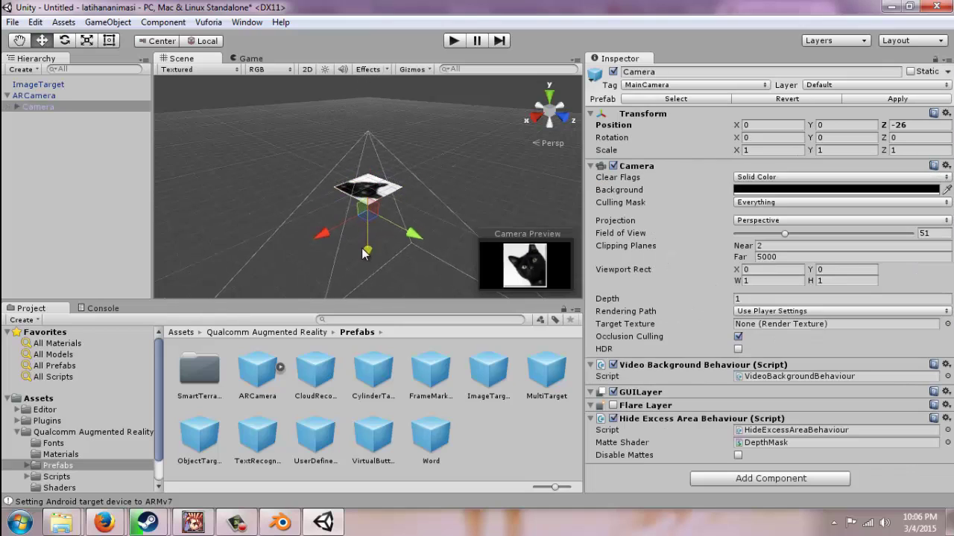
left_click(114, 163)
left_click_drag(257, 369, 307, 237)
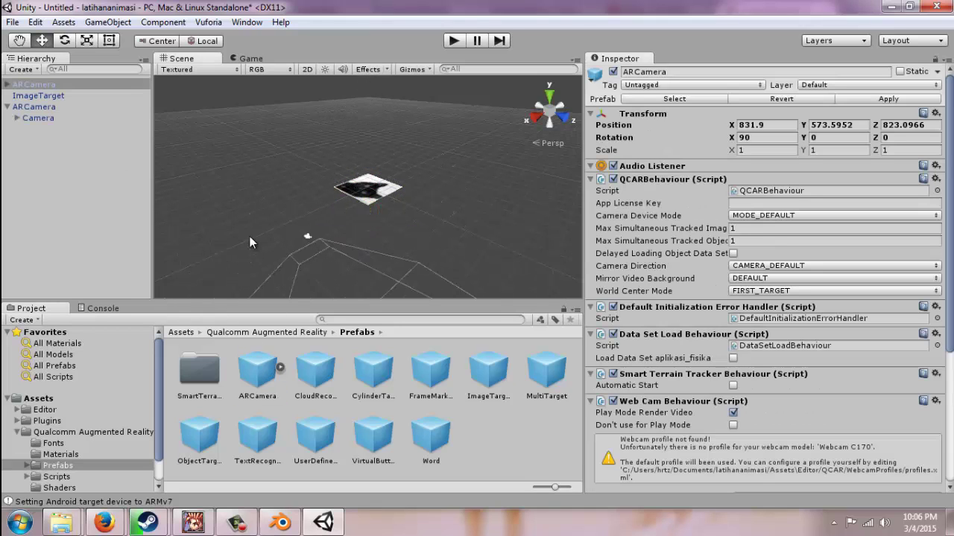
left_click(8, 84)
left_click(36, 95)
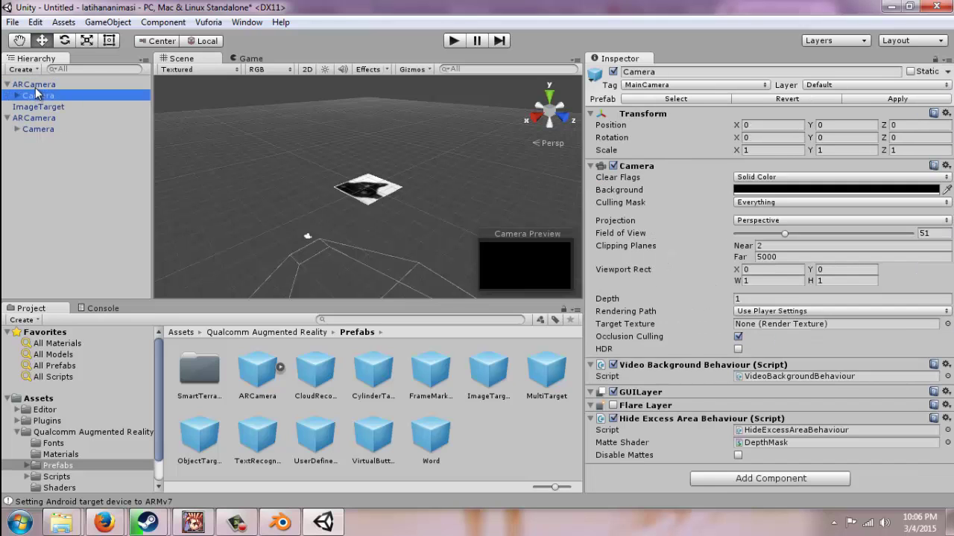
left_click(37, 85)
right_click(37, 86)
left_click(81, 162)
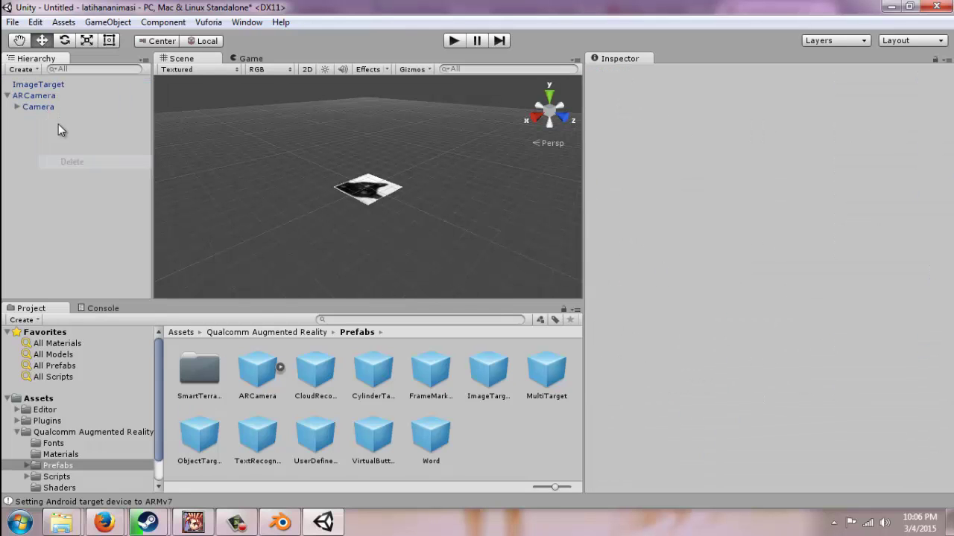
- Enable loading and activation of the aplikasi_fisika data set on the ARCamera
left_click(49, 106)
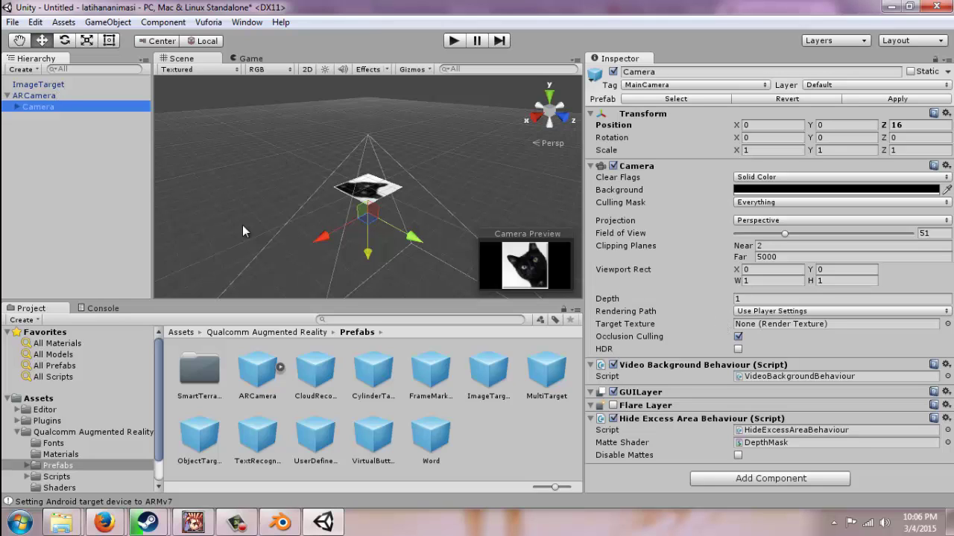
key("Up")
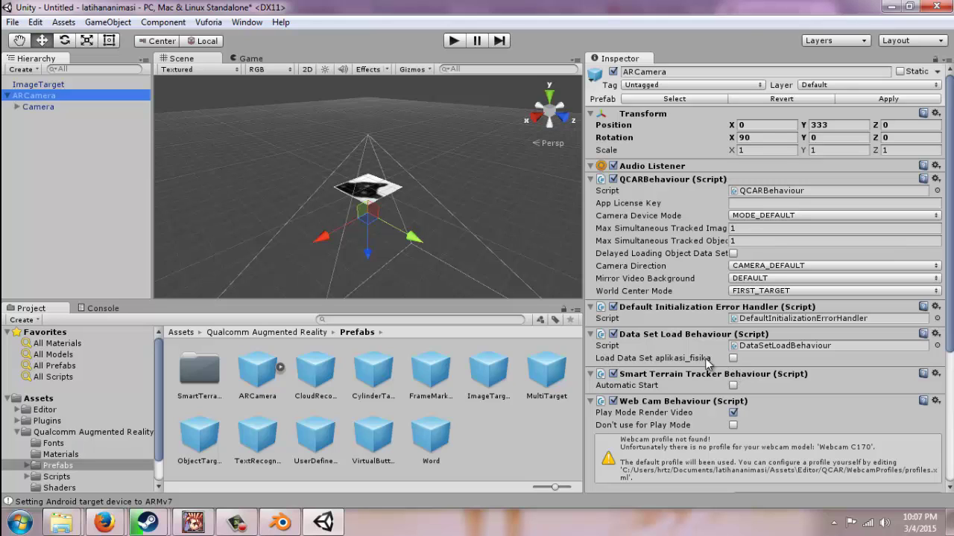
left_click(733, 358)
left_click(733, 371)
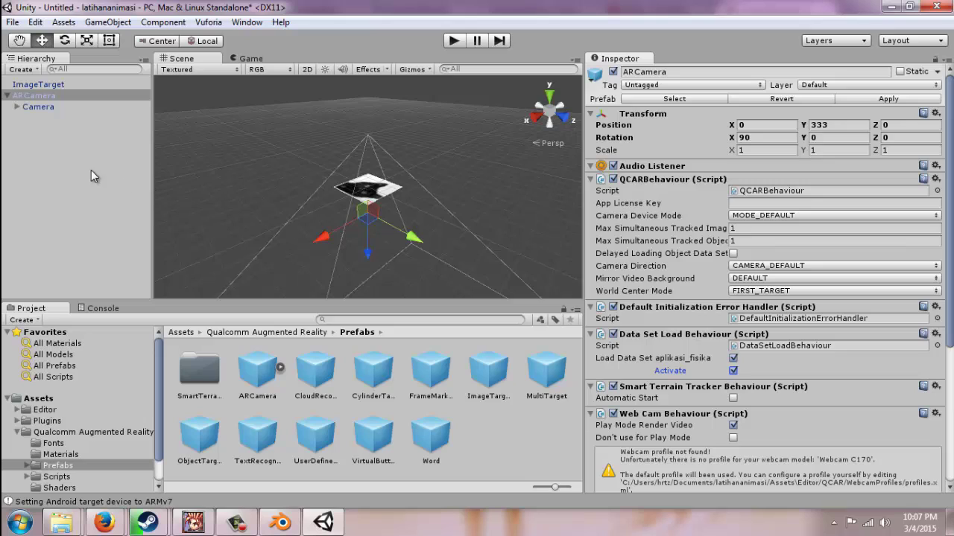
left_click(67, 179)
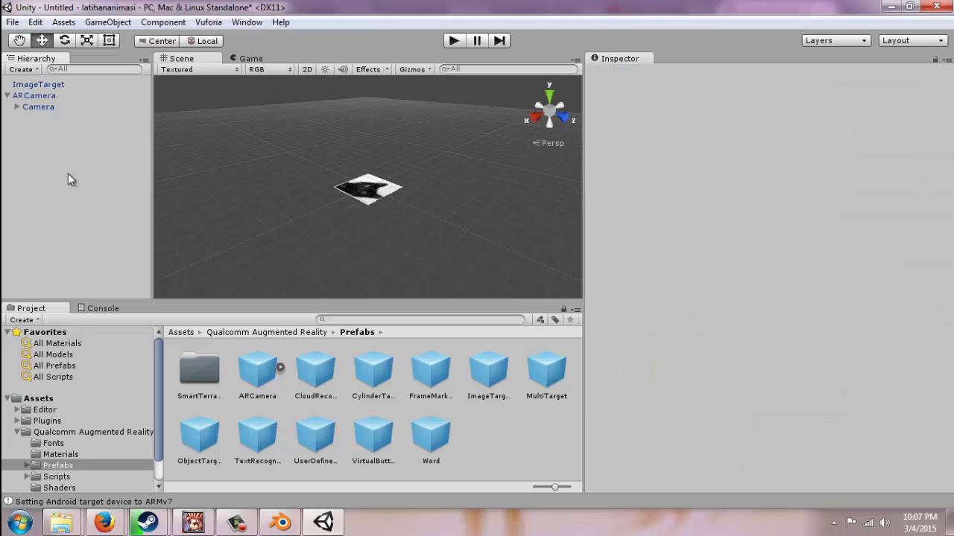
- Create a folder named model in the project's Assets folder and open it
left_click(10, 400)
left_click(27, 400)
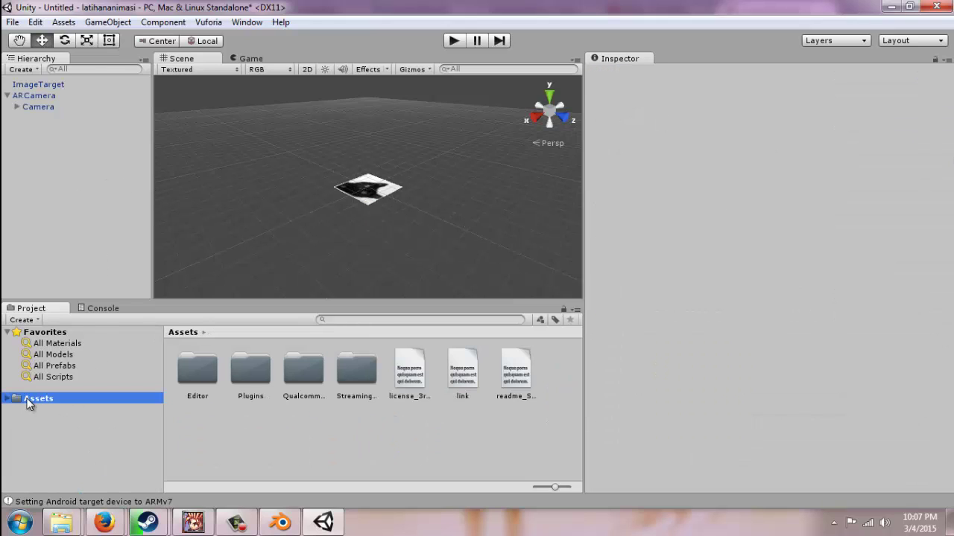
right_click(276, 415)
mouse_move(444, 201)
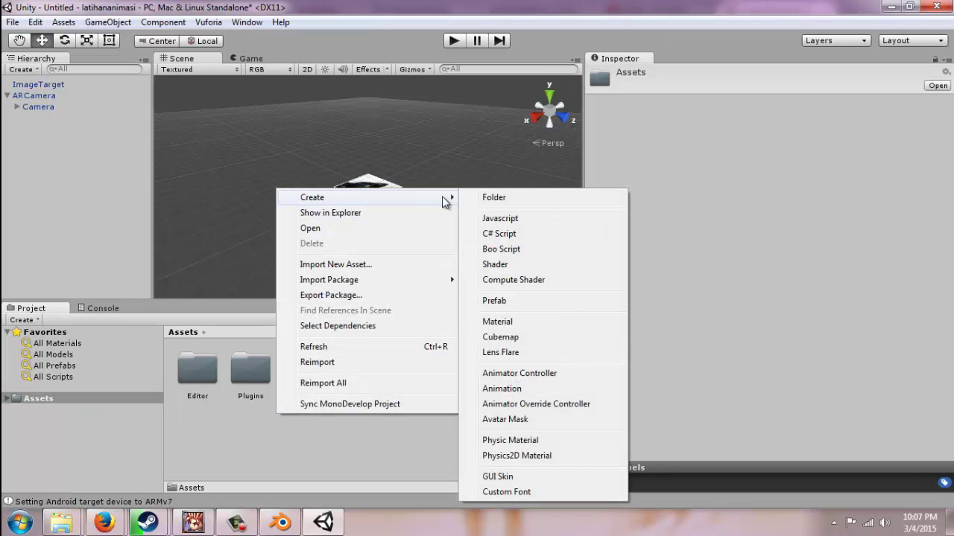
left_click(486, 198)
type("model")
key("Return")
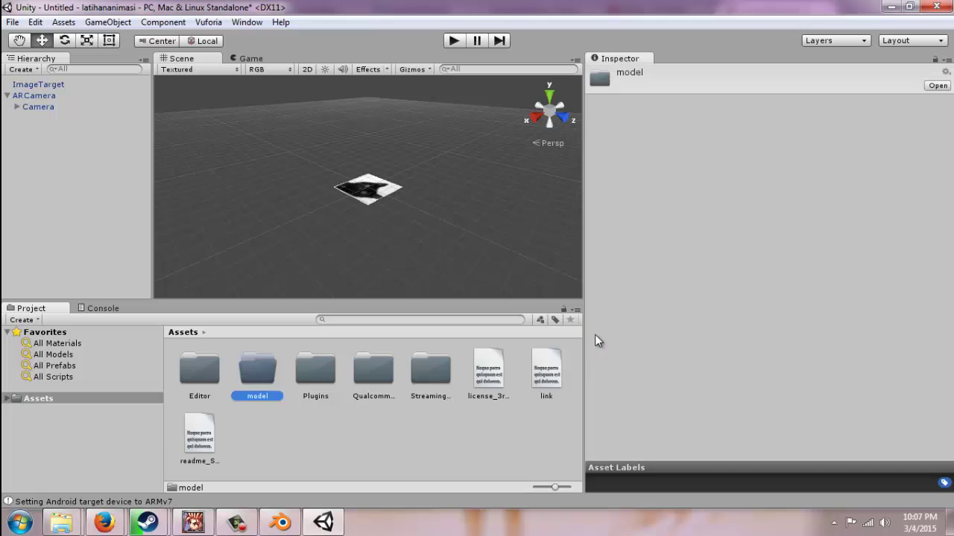
key("Return")
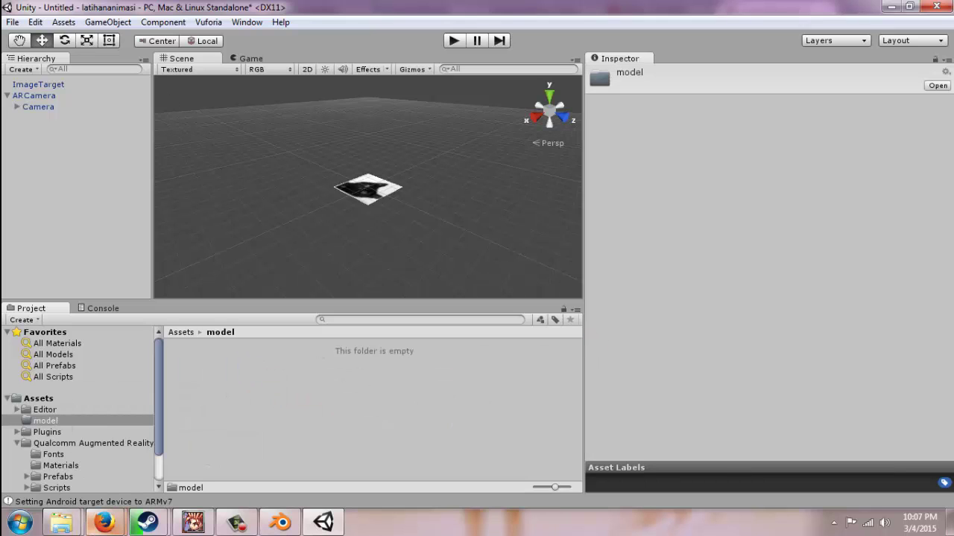
- Import 2-animasi-human.fbx and the textures folder from E:\ar into the project's model folder
mouse_move(61, 521)
left_click(198, 451)
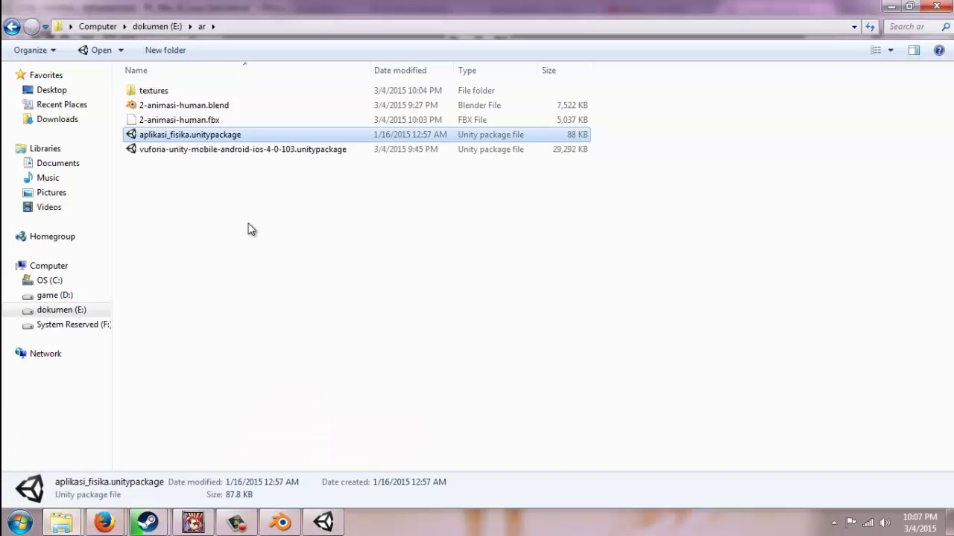
left_click(177, 124)
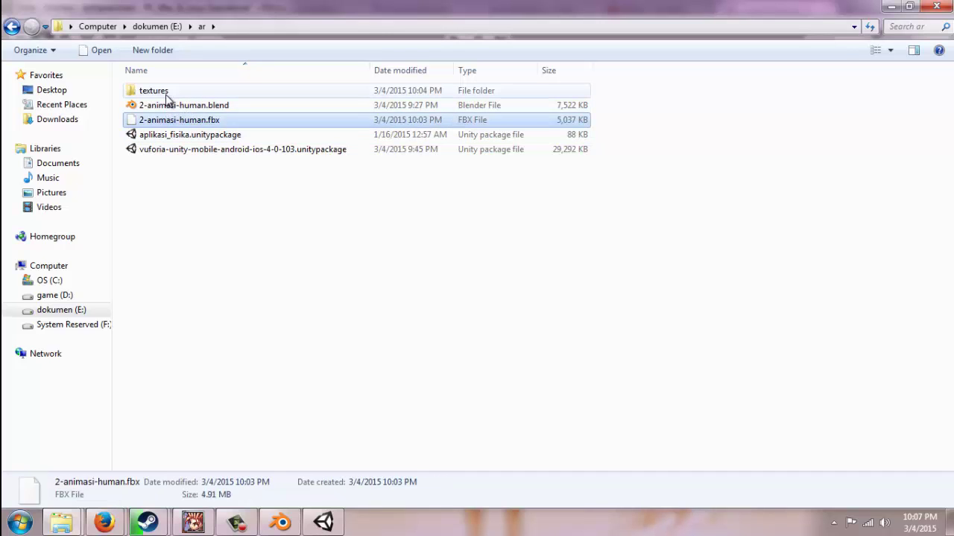
left_click(167, 93, "ctrl")
left_click_drag(171, 121, 329, 428)
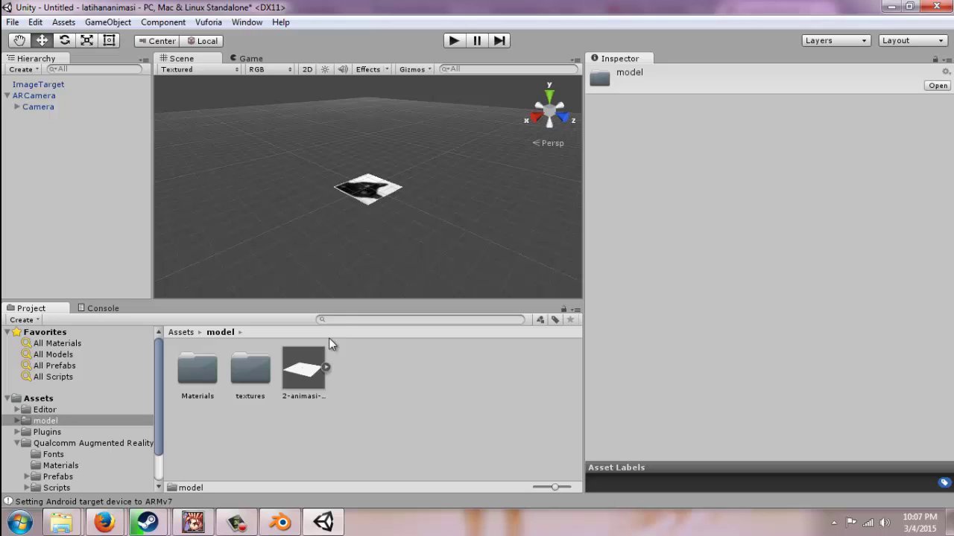
- Set the Scale Factor of the imported 2-animasi-human model to 1 and apply the import settings
left_click(197, 370)
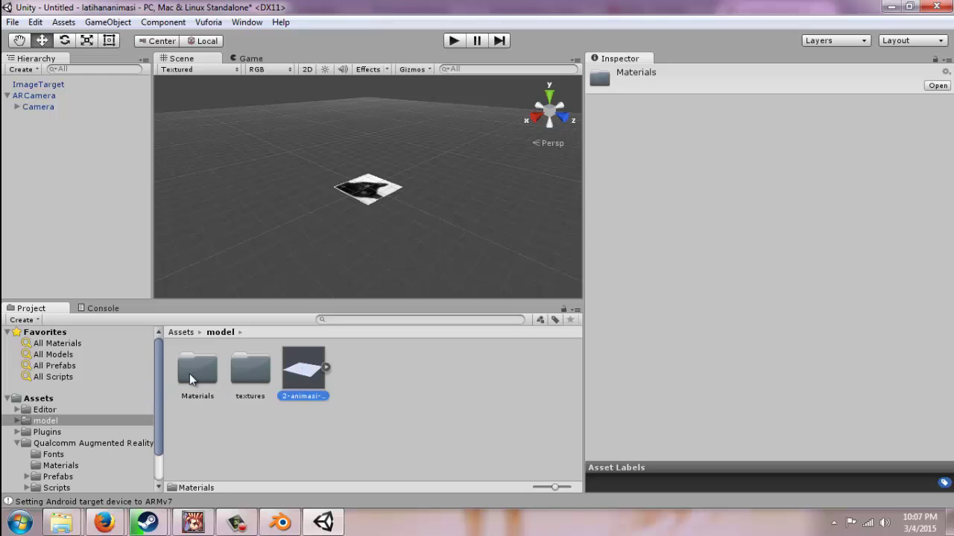
left_click(189, 373)
left_click(262, 372)
left_click(317, 378)
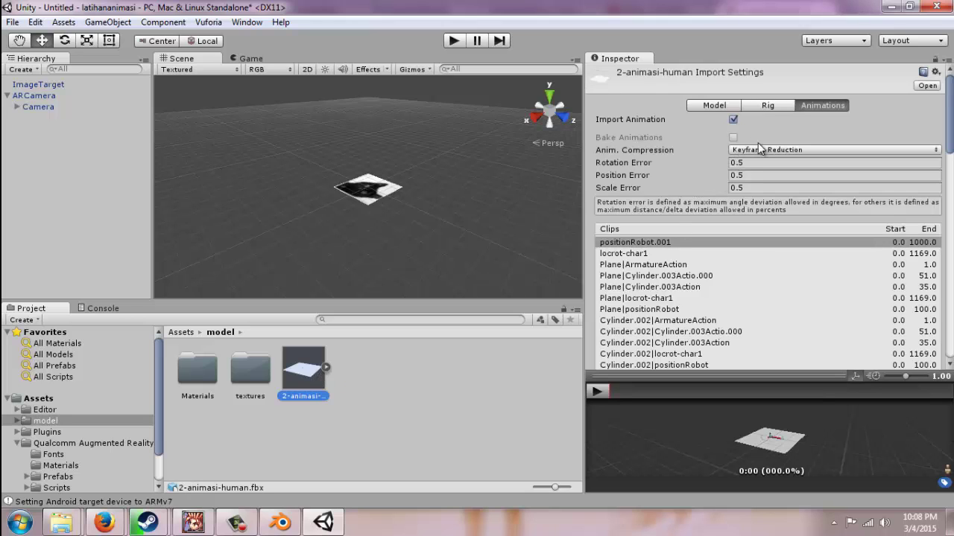
scroll(762, 151, "down", 2)
scroll(746, 119, "up", 2)
left_click(735, 106)
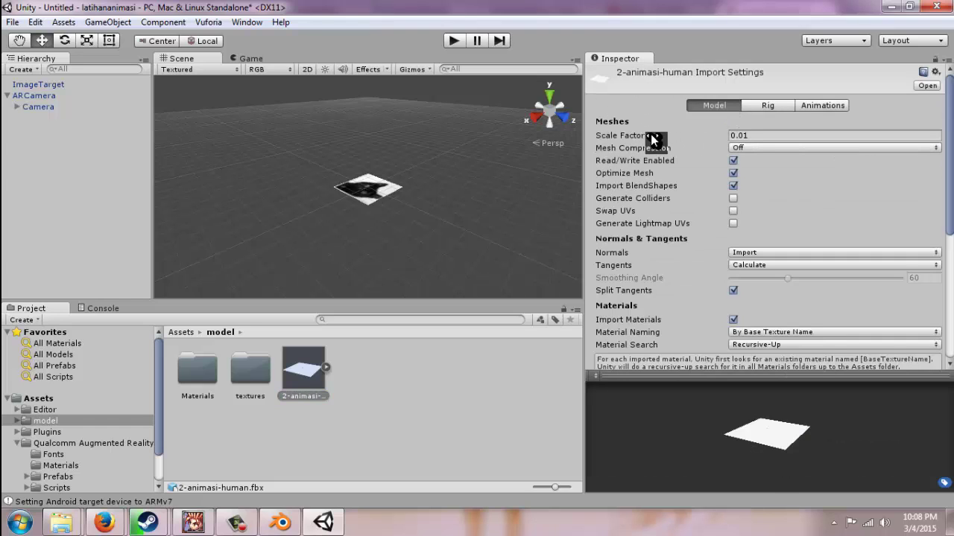
left_click(766, 136)
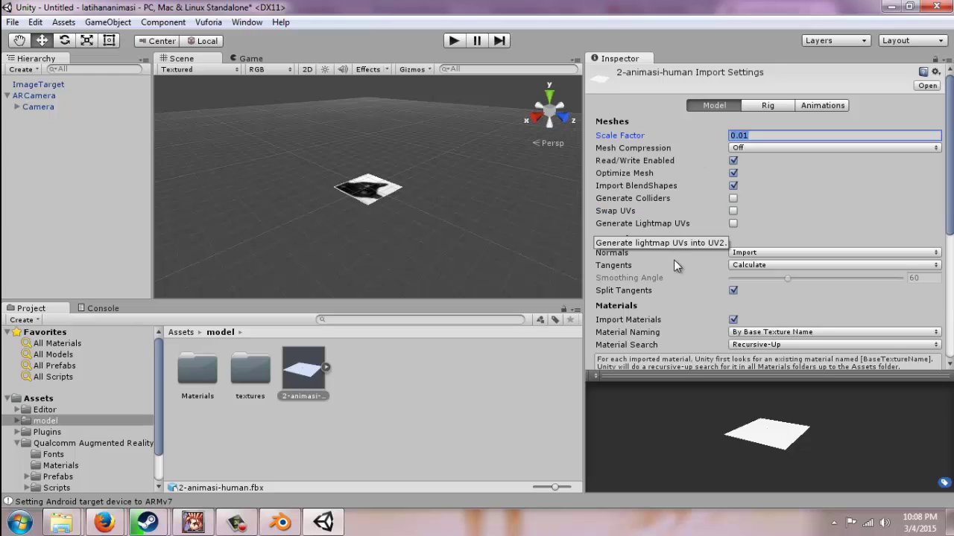
type("1")
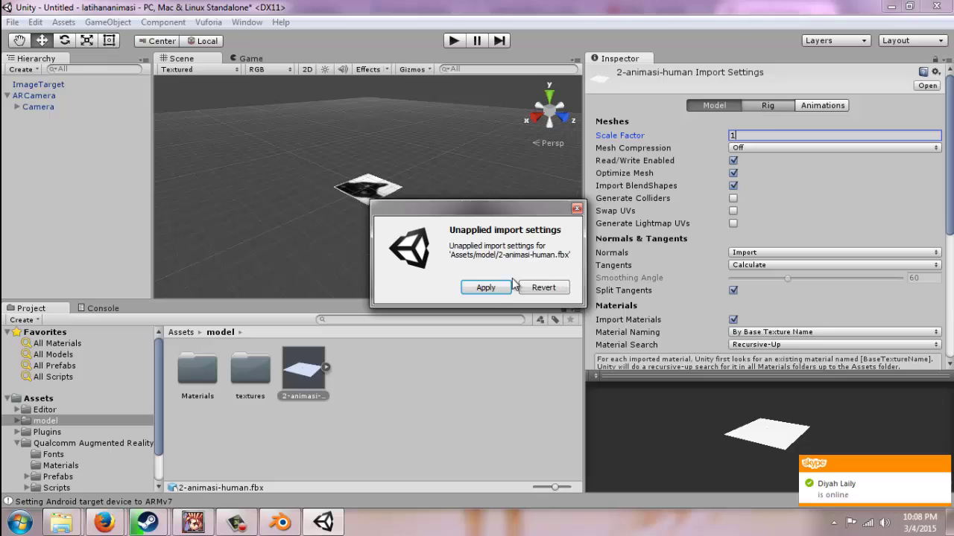
left_click(488, 289)
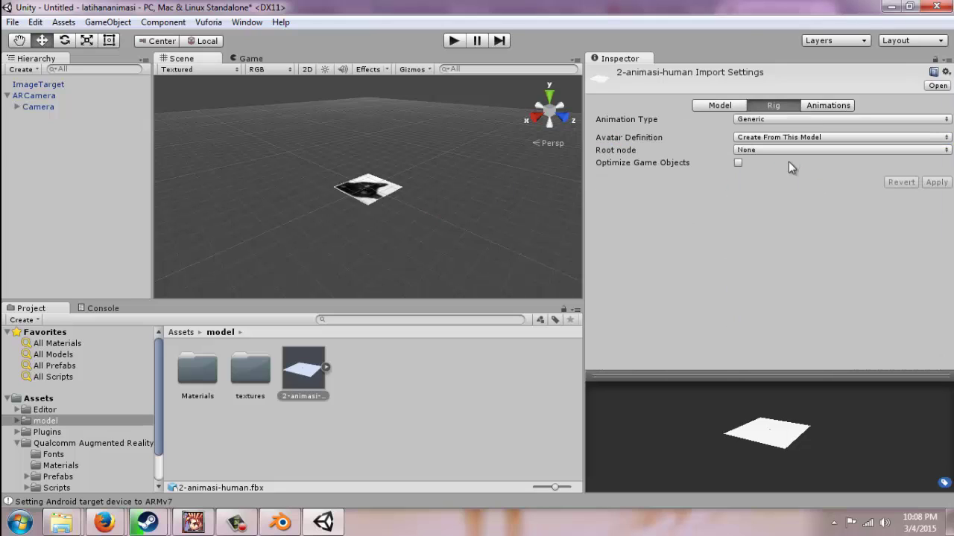
- Set the rig's Animation Type to Legacy for 2-animasi-human and apply the import settings
left_click(752, 120)
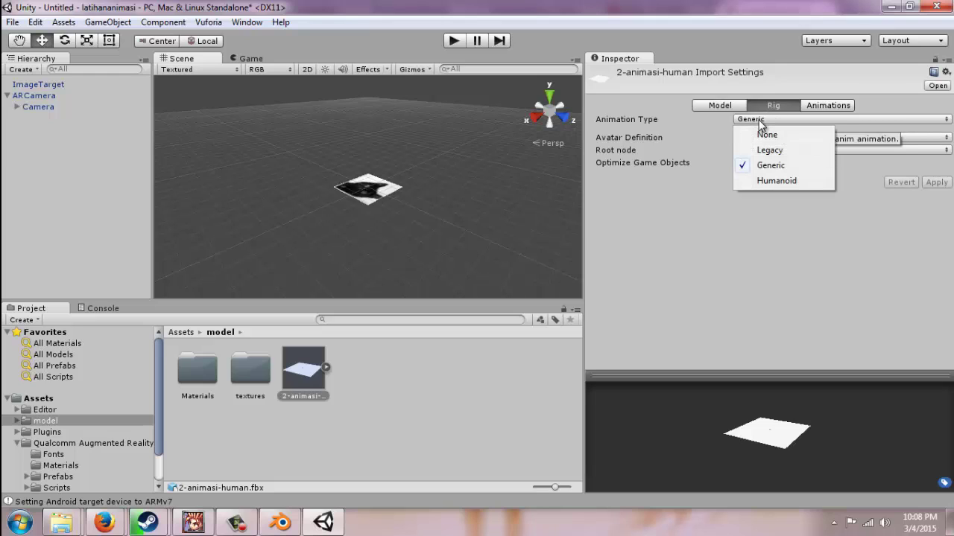
left_click(767, 149)
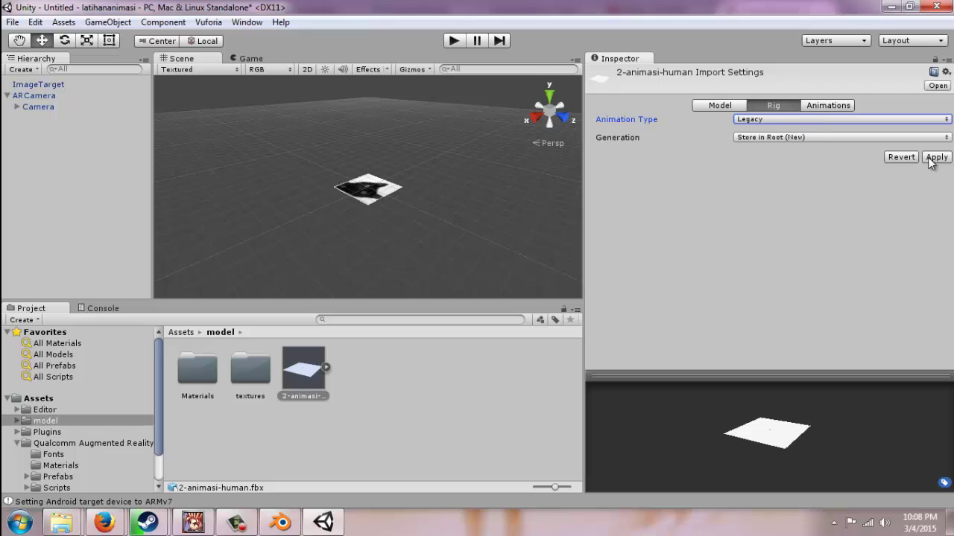
left_click(833, 106)
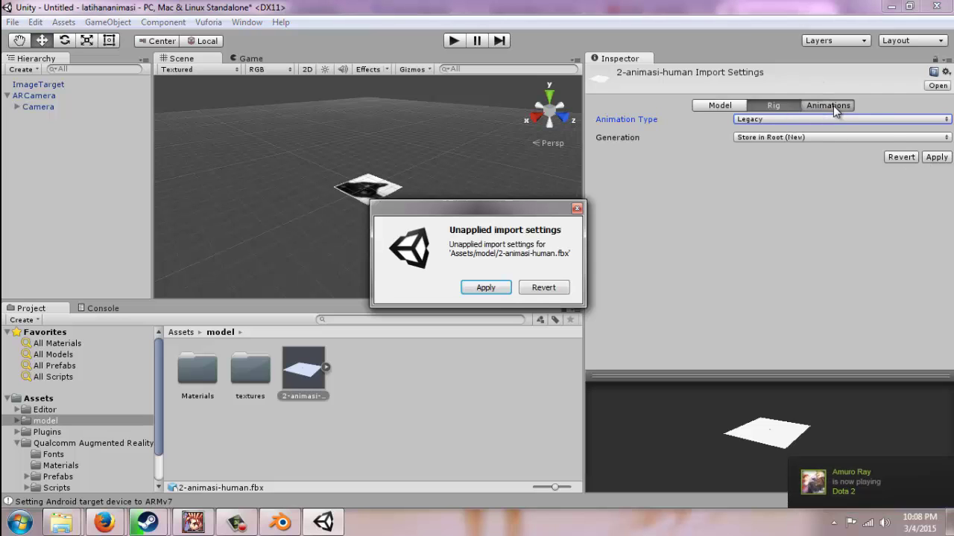
left_click(497, 290)
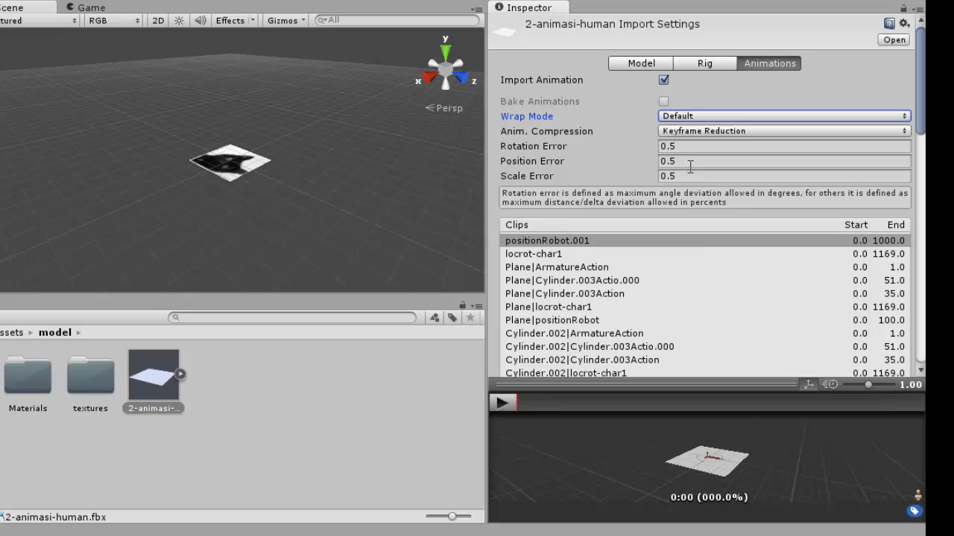
- Set the import Wrap Mode of the model's animations to Loop and add a new clip to the Clips list
left_click(701, 118)
left_click(708, 173)
scroll(697, 153, "down", 20)
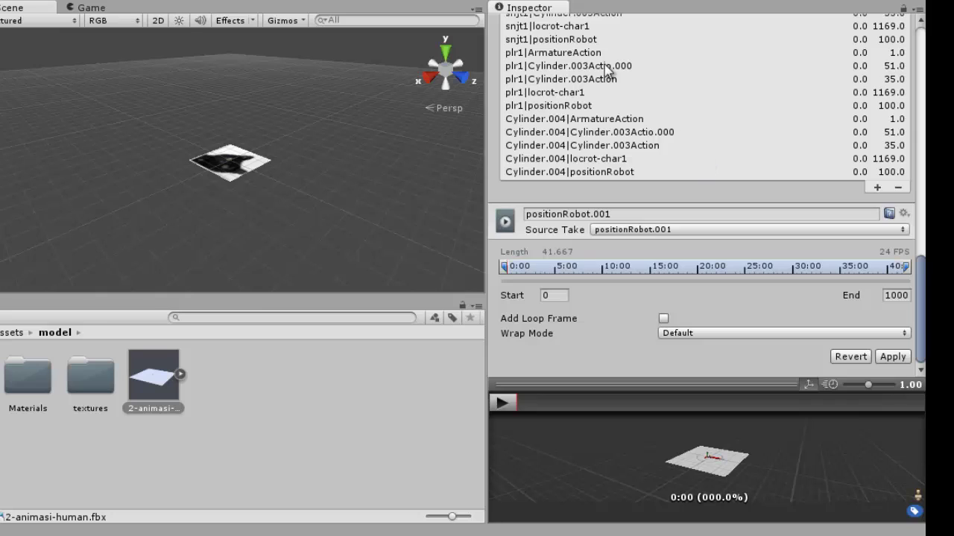
scroll(607, 71, "up", 20)
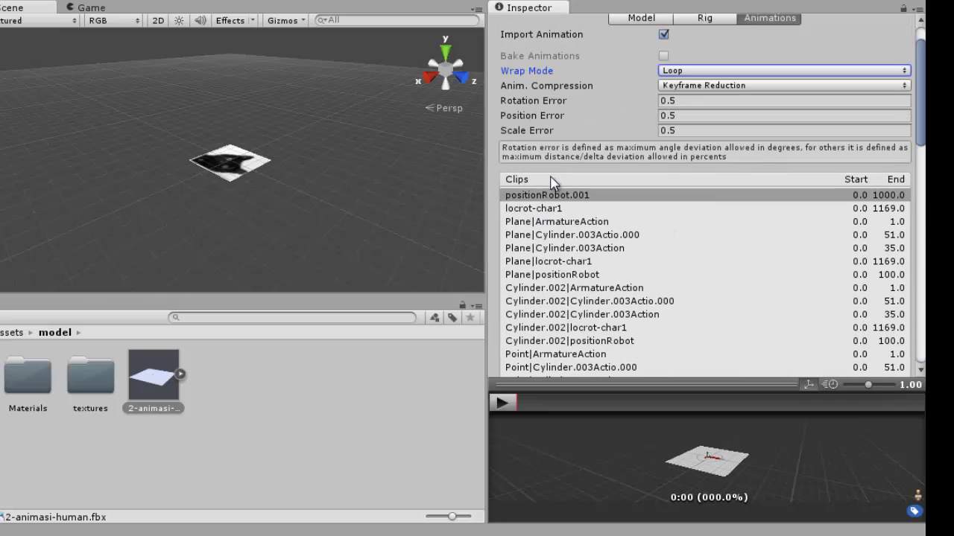
scroll(632, 224, "down", 15)
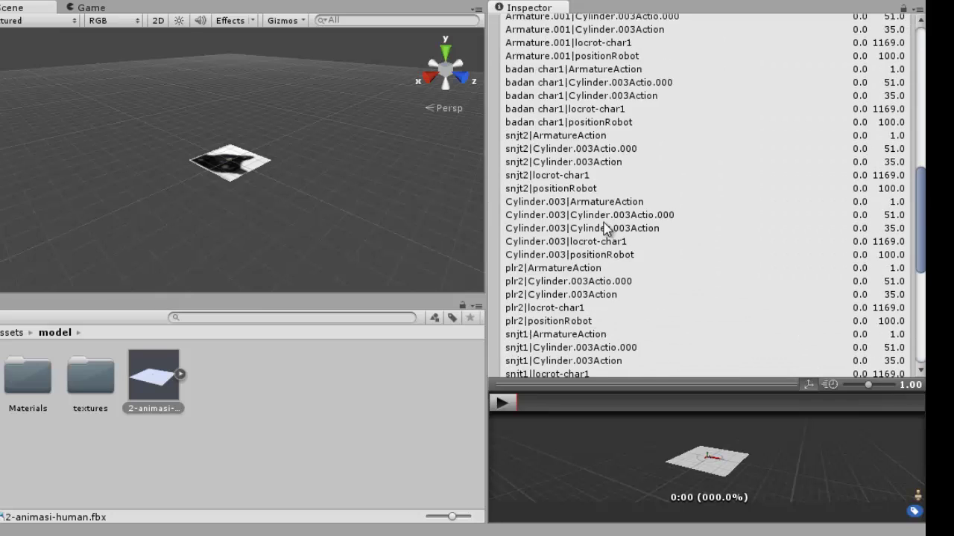
scroll(605, 229, "down", 10)
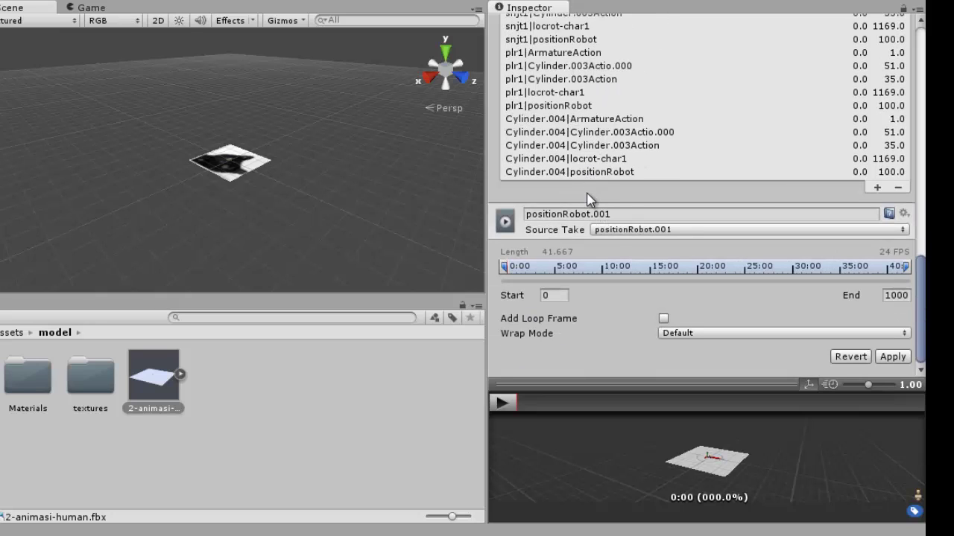
scroll(872, 182, "up", 10)
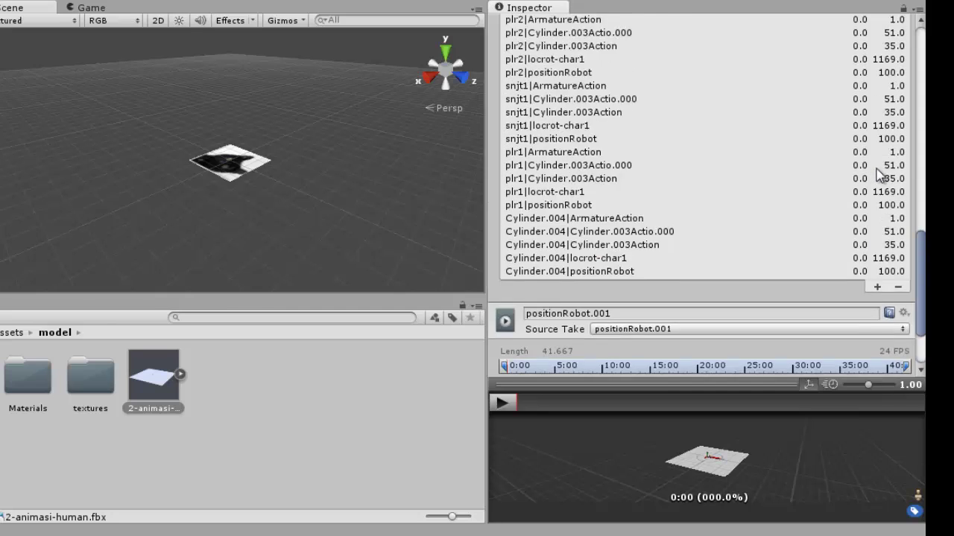
scroll(877, 179, "down", 8)
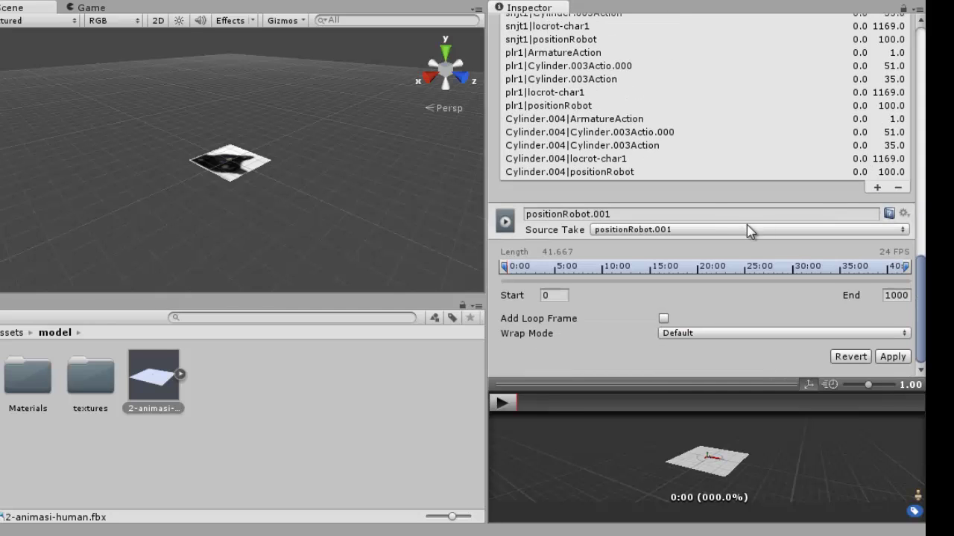
left_click(877, 187)
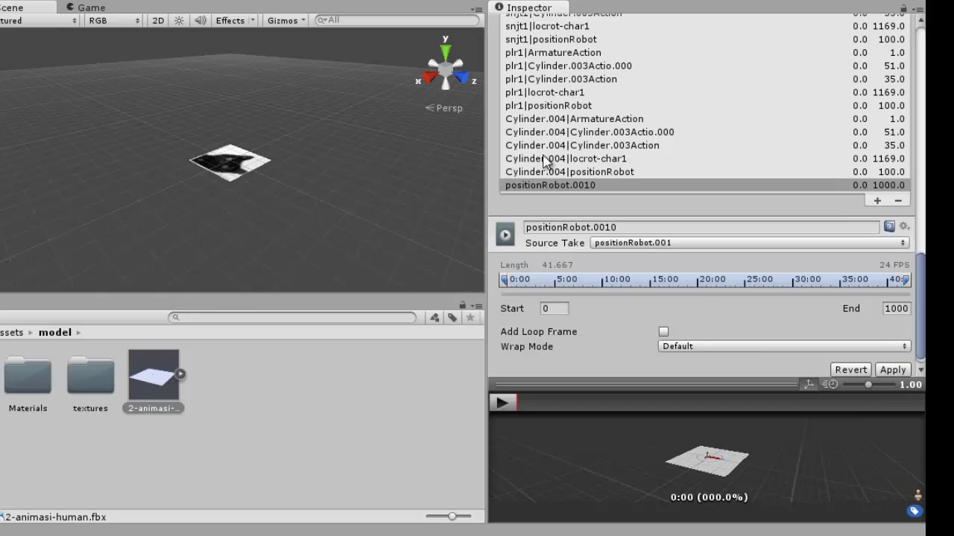
- Try to rename the added positionRobot.0010 clip to jump
left_click(632, 228)
key("End")
left_click_drag(627, 229, 465, 242)
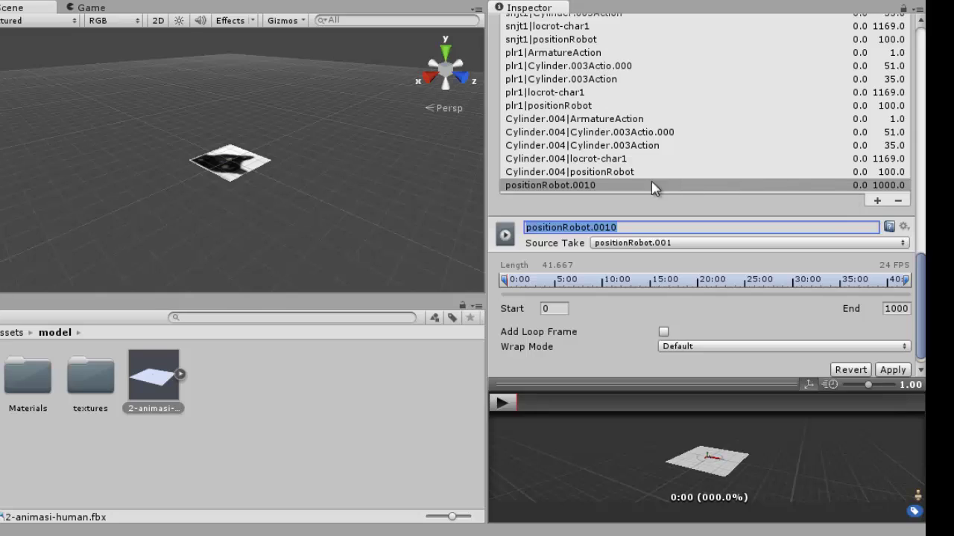
left_click(657, 229)
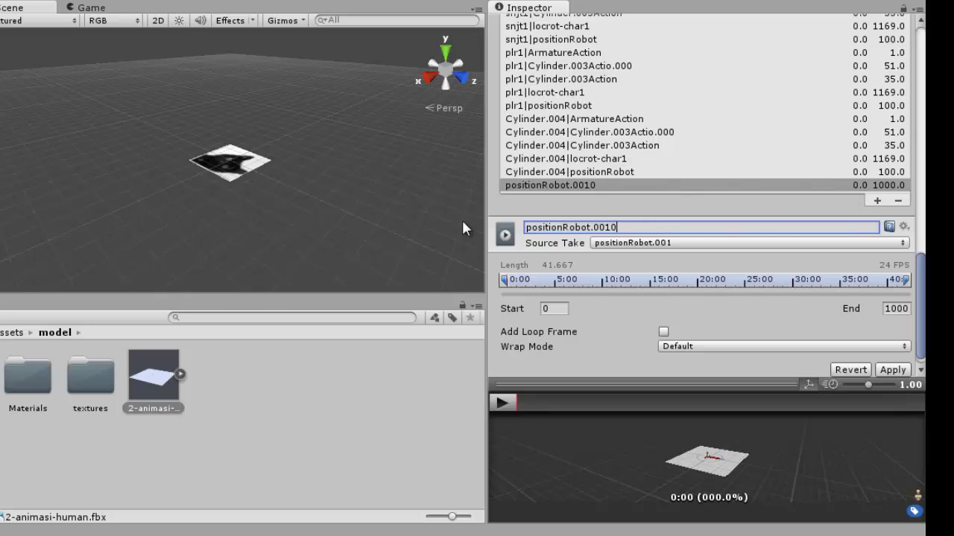
key("ctrl+a")
type("j")
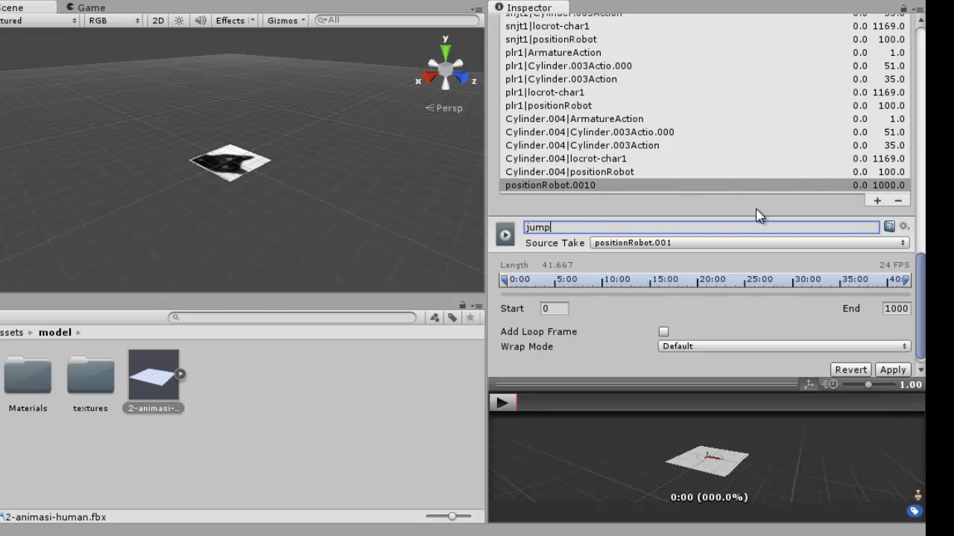
left_click(626, 244)
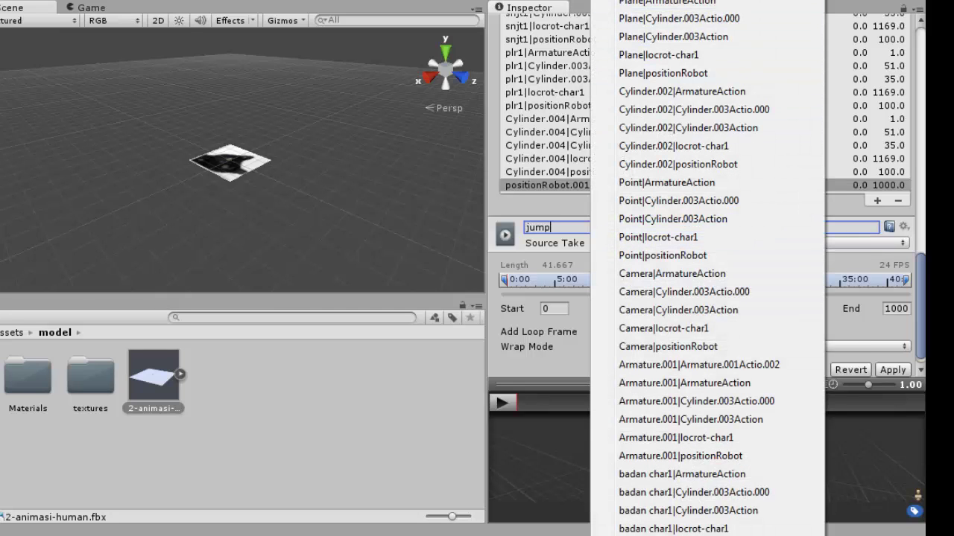
left_click(532, 269)
- Switch to Blender and scrub the timeline onward from frame 120 to check the frame range of the jump movement
left_click_drag(557, 307, 397, 289)
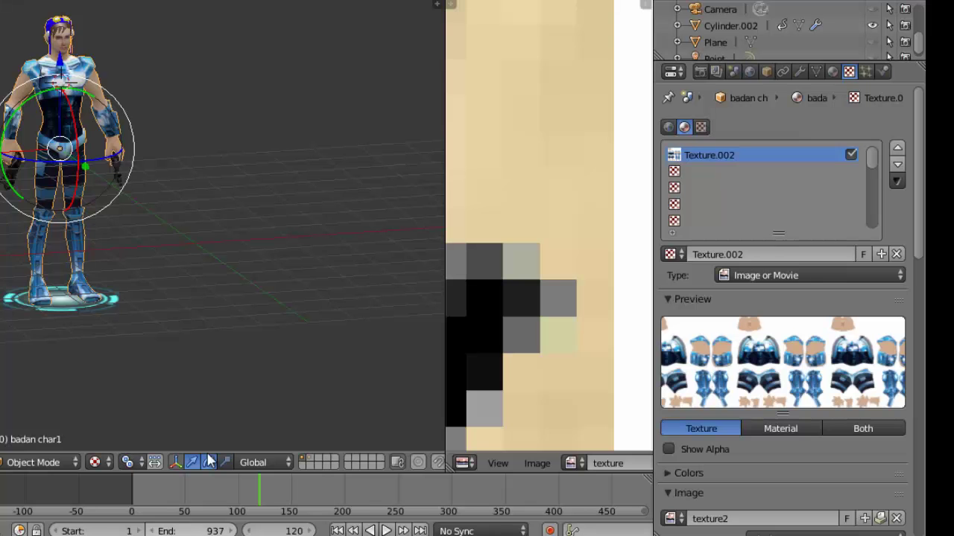
left_click(264, 493)
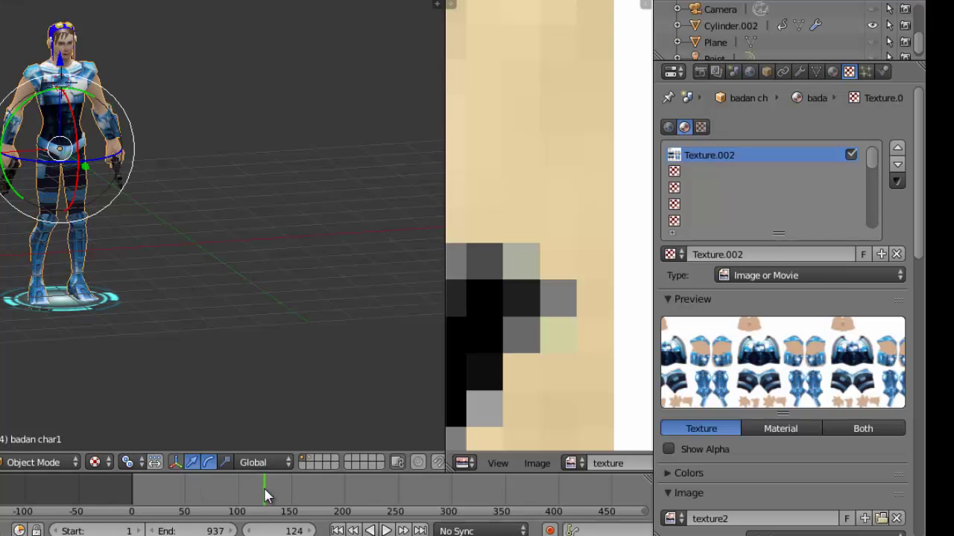
left_click_drag(264, 494, 389, 519)
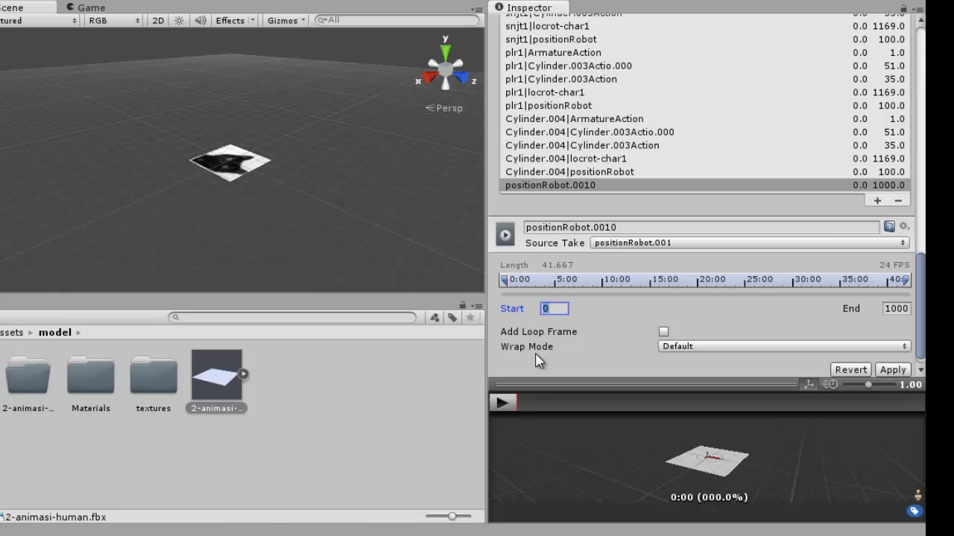
- Set the positionRobot.0010 clip's frame range in Unity to Start 120 and End 240
type("20")
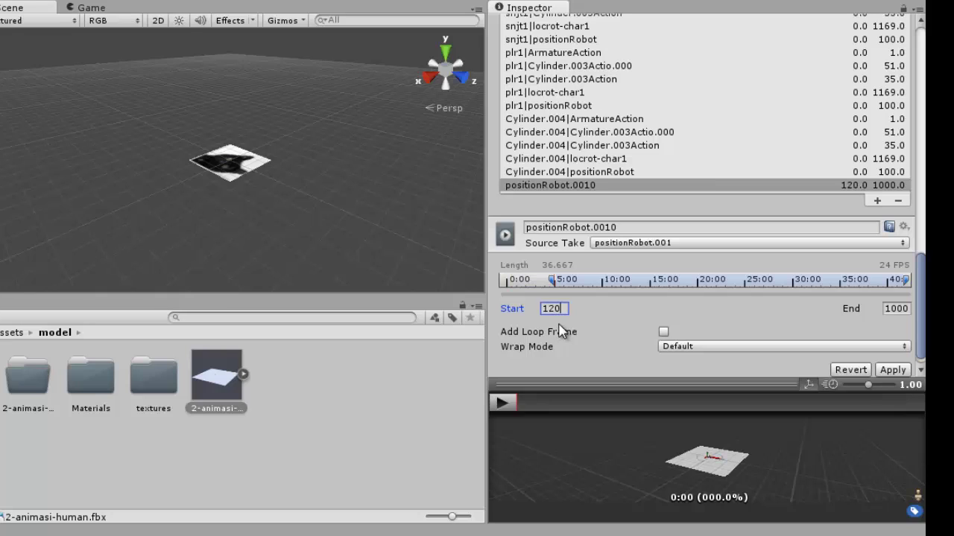
left_click(889, 309)
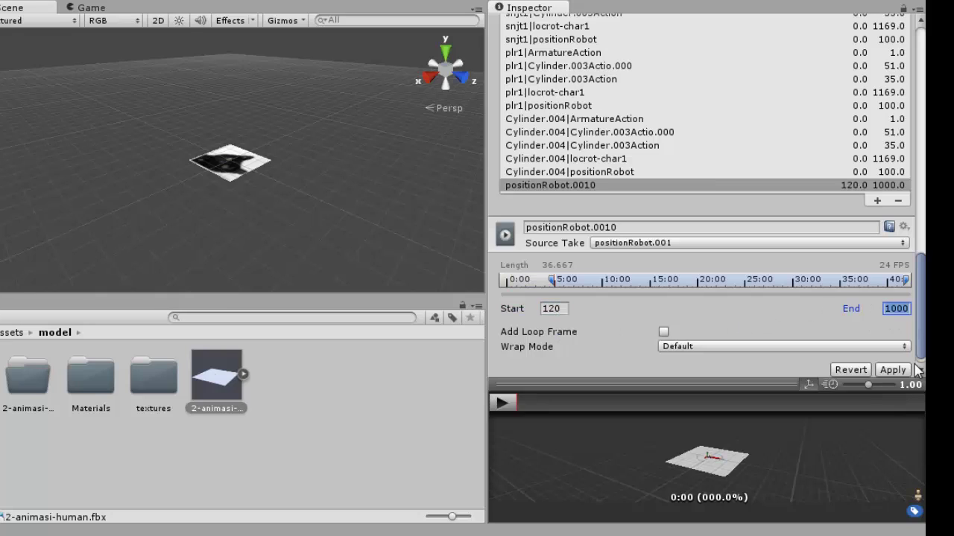
type("240")
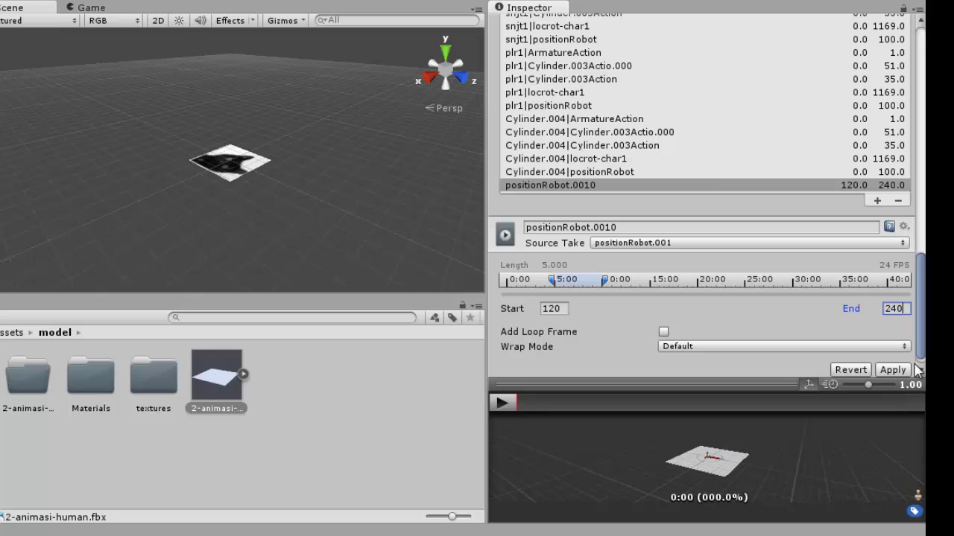
- Enable Add Loop Frame for the positionRobot.0010 clip, set its Wrap Mode to Loop and apply the import settings
left_click(664, 332)
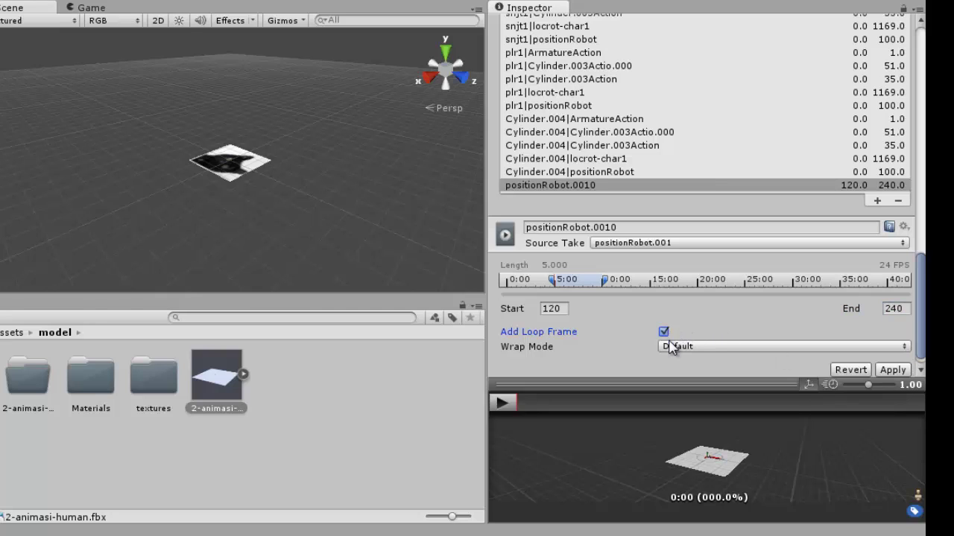
left_click(670, 346)
left_click(693, 400)
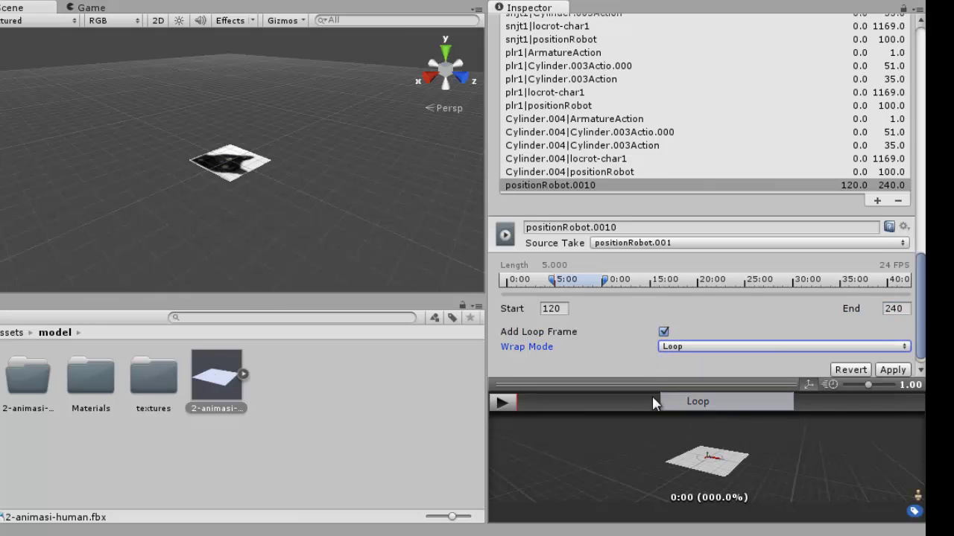
scroll(903, 350, "down", 1)
left_click(897, 357)
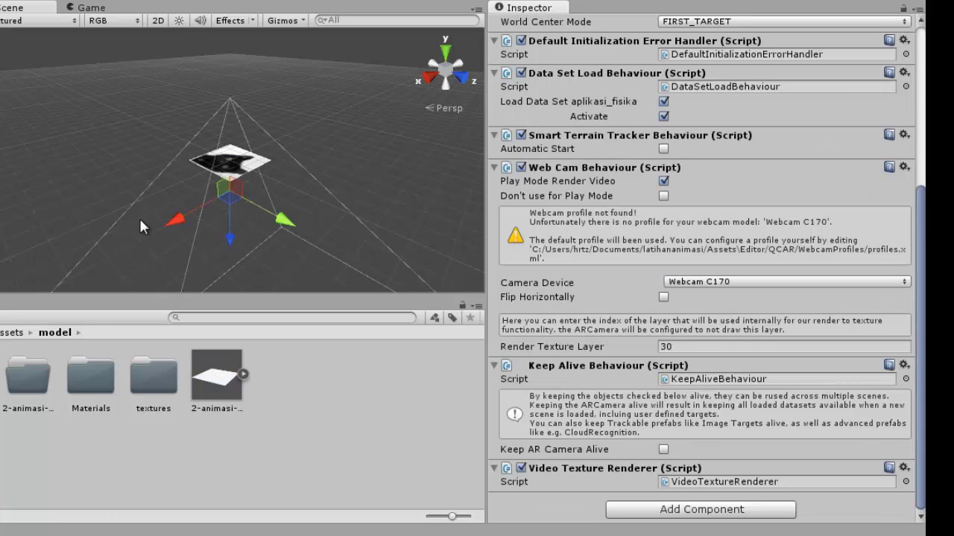
- Place the 2-animasi-human model from the model folder into the scene near the image target
left_click(225, 372)
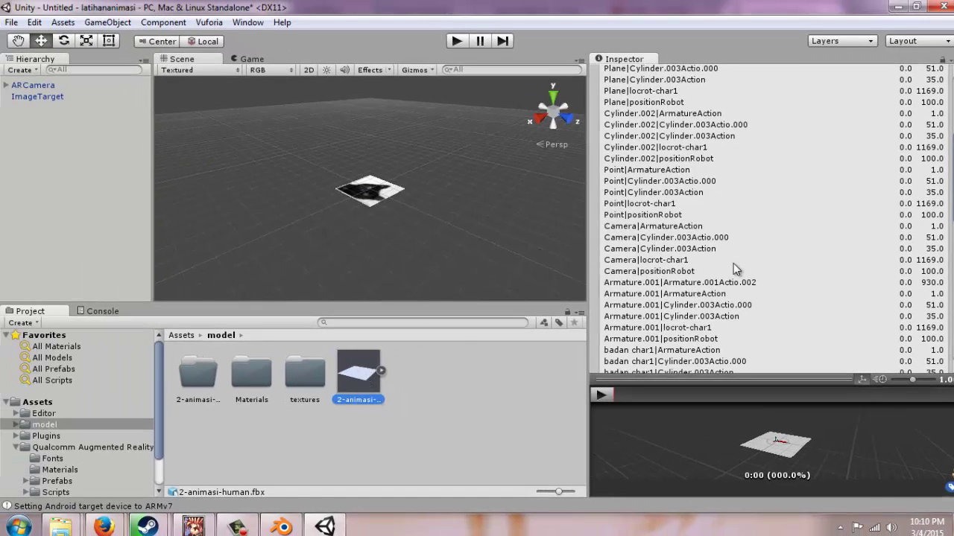
scroll(733, 264, "up", 5)
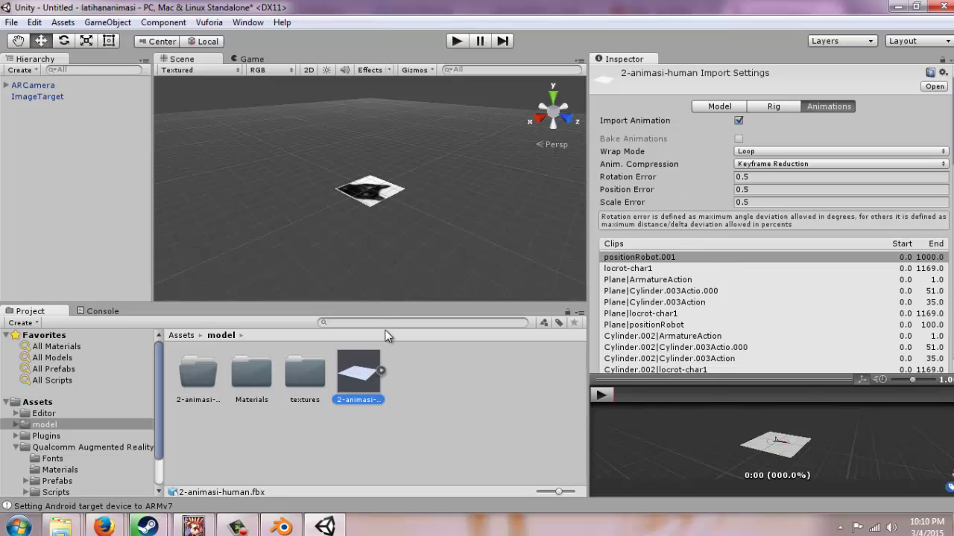
left_click_drag(368, 377, 401, 192)
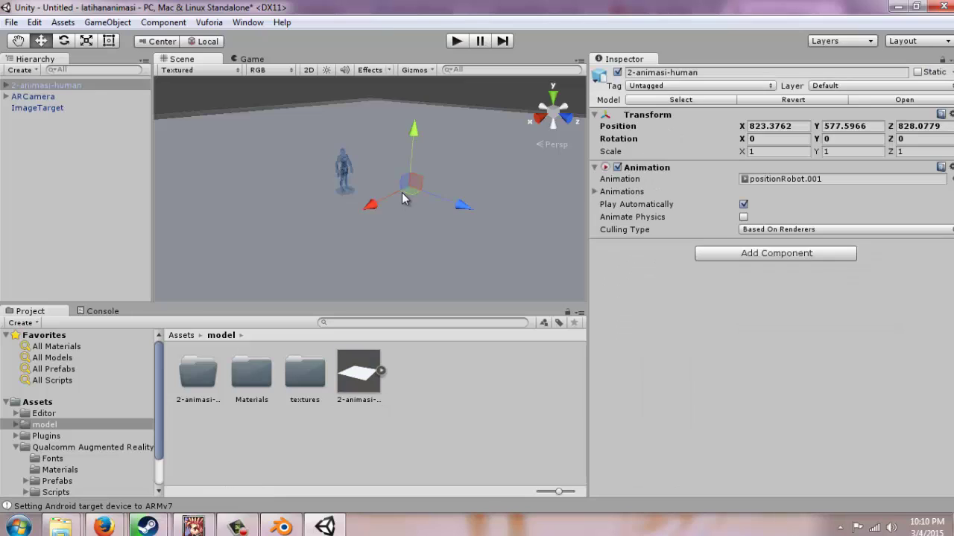
- Set the Position of 2-animasi-human to X 0, Y 0 and Z 0
left_click(781, 125)
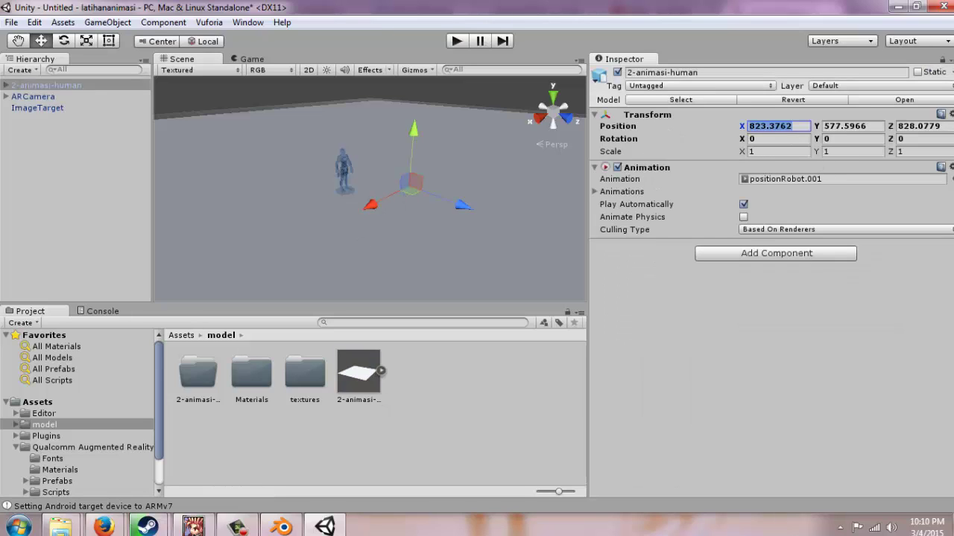
type("0")
key("Tab")
type("0")
key("Tab")
type("0")
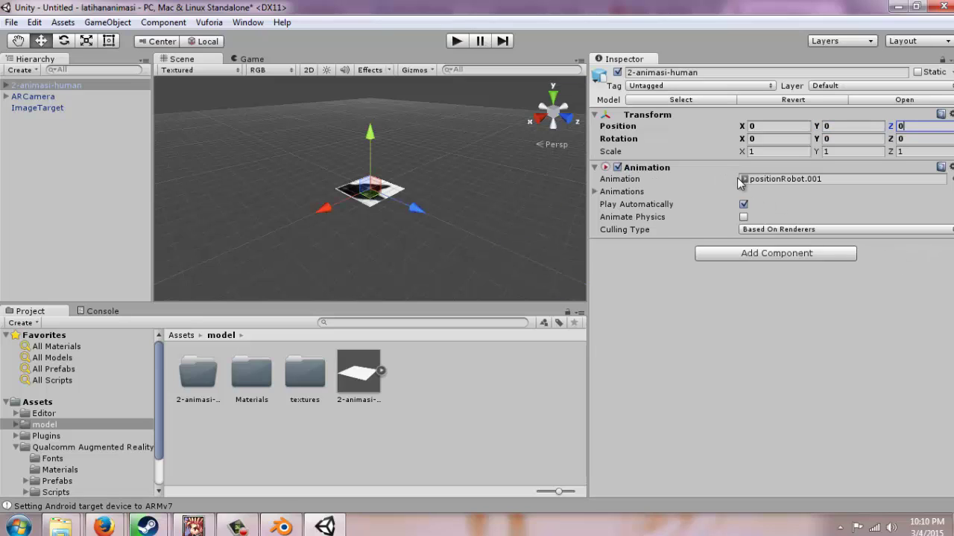
- Assign the jump clip as the default Animation of 2-animasi-human's Animation component
left_click(950, 179)
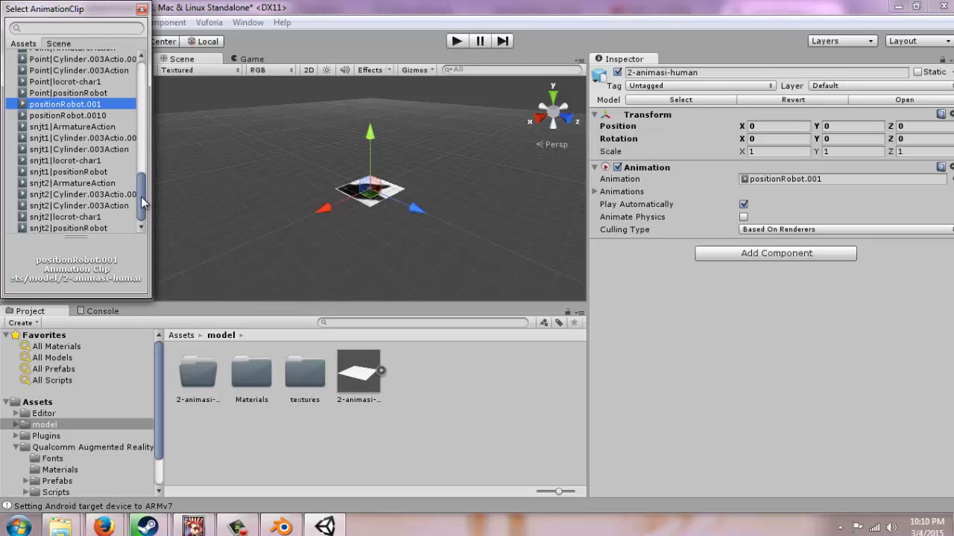
left_click_drag(141, 197, 142, 146)
left_click(75, 119)
double_click(74, 120)
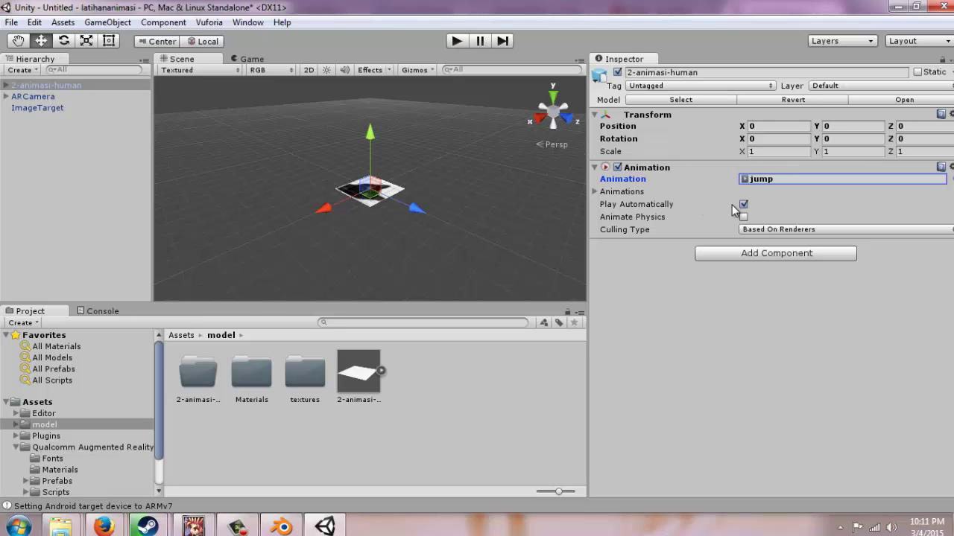
- Set the Size of the Animations list on 2-animasi-human to 2
left_click(595, 196)
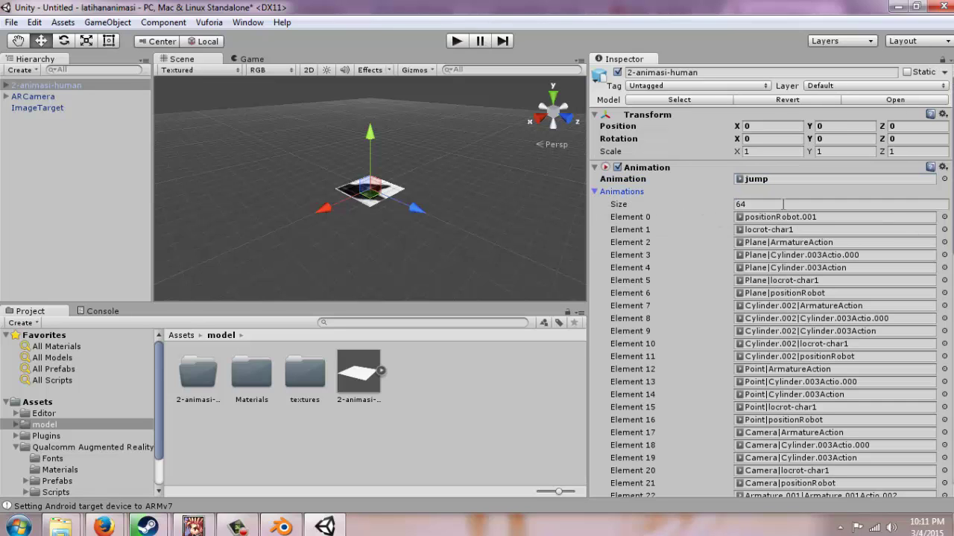
key("Tab")
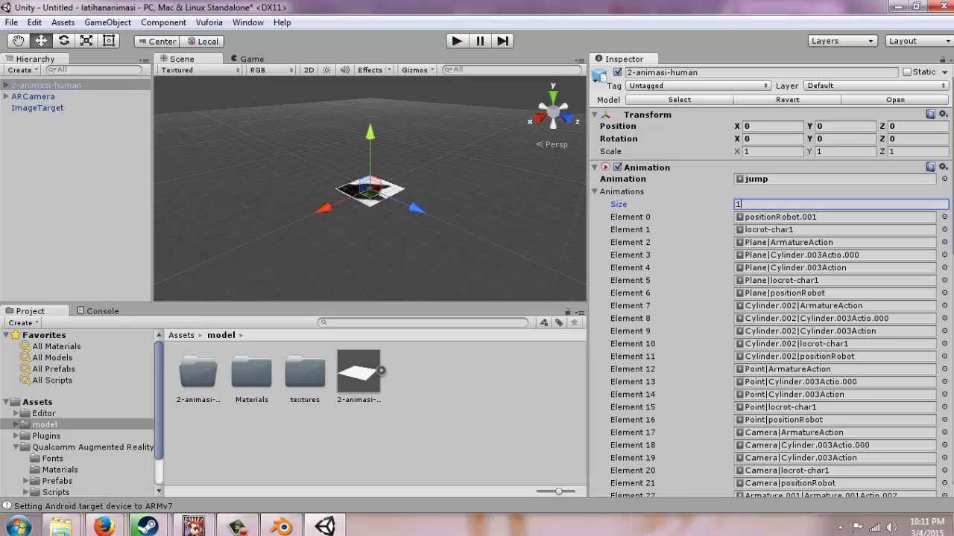
type("1")
key("BackSpace")
type("2")
key("Return")
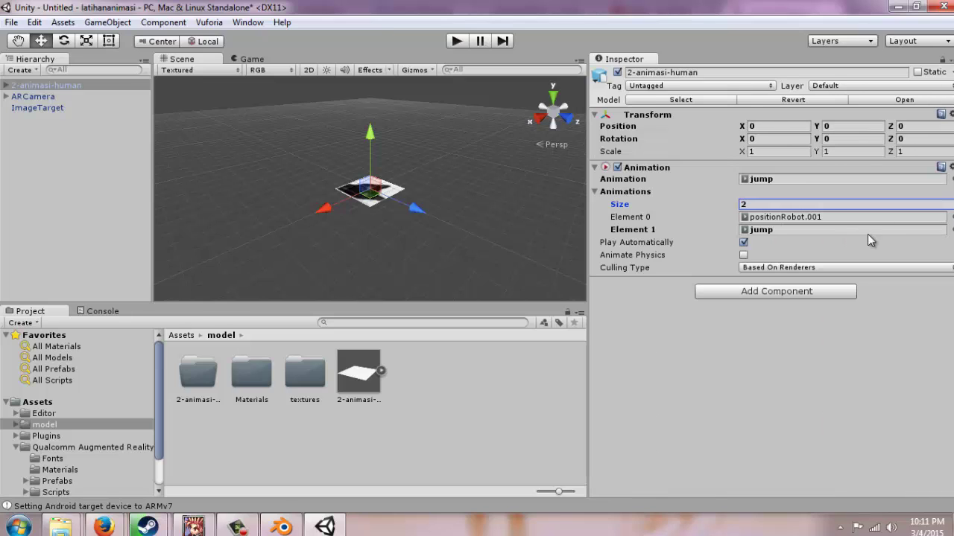
- Assign the jump clip to Element 0 of the Animations list on 2-animasi-human and set the list's Size to 1
left_click(950, 217)
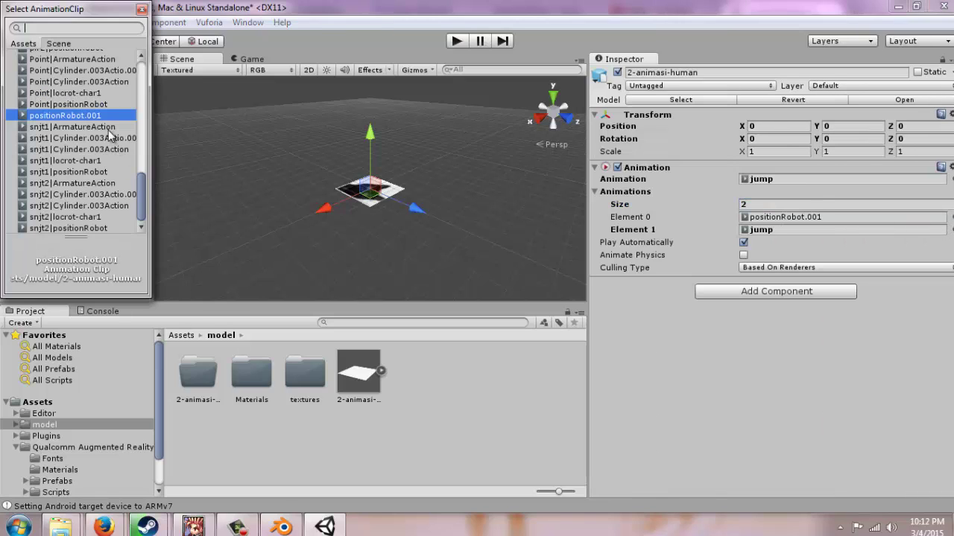
left_click(83, 91)
scroll(82, 99, "up", 3)
scroll(82, 99, "up", 2)
double_click(70, 108)
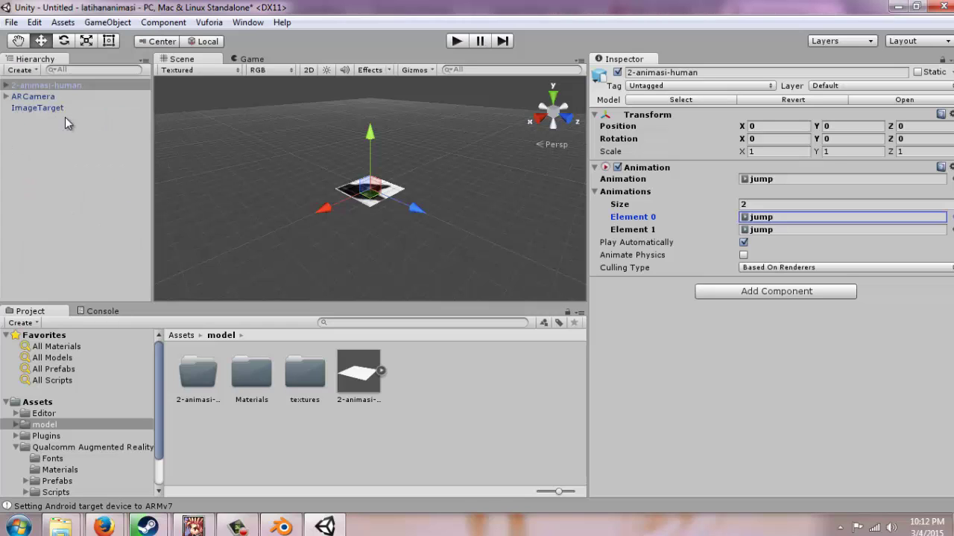
left_click(795, 204)
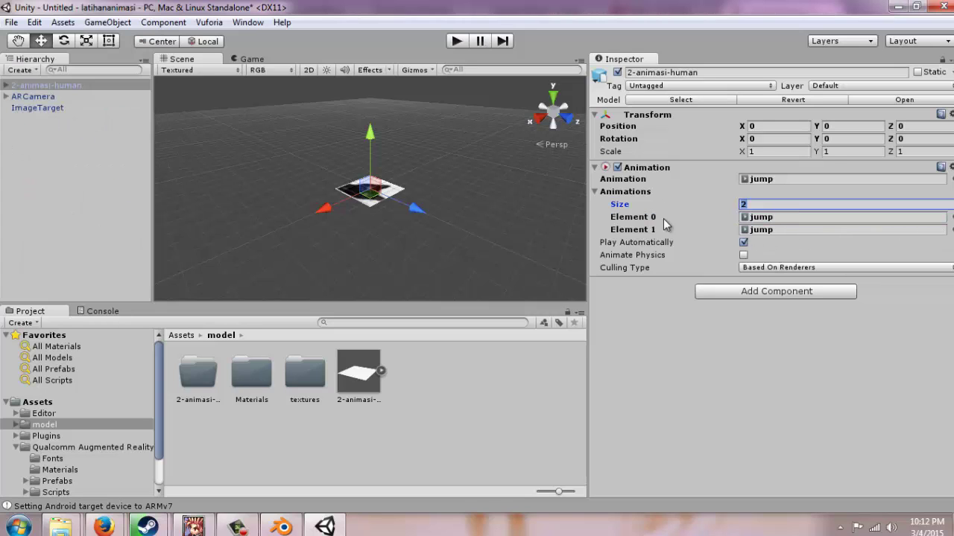
type("1")
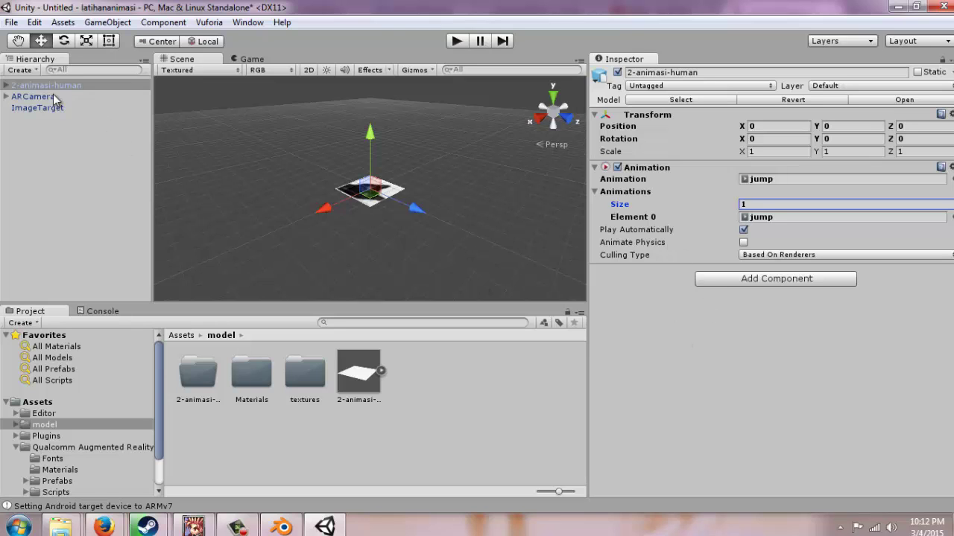
- Set the Scale of 2-animasi-human to X 20, Y 20 and Z 20
scroll(375, 188, "up", 15)
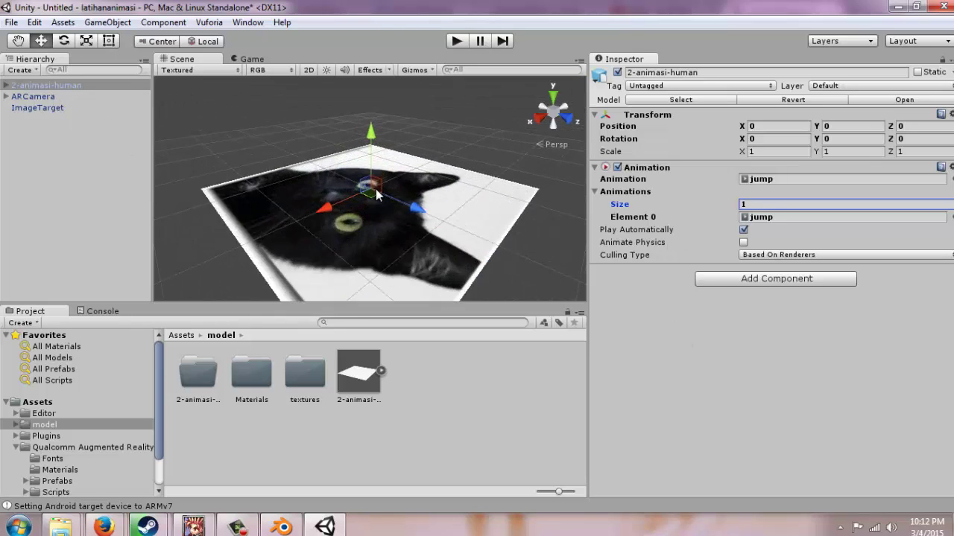
scroll(379, 196, "up", 10)
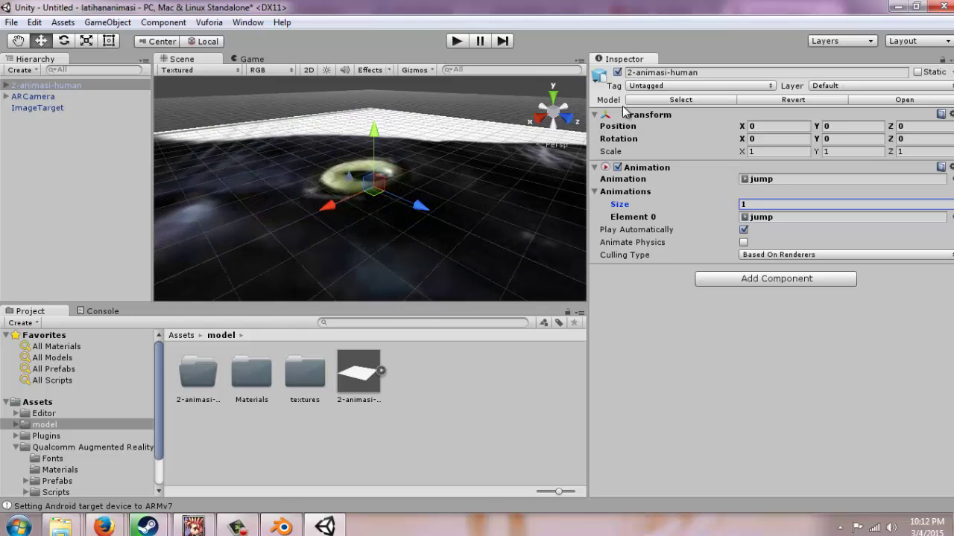
left_click(772, 152)
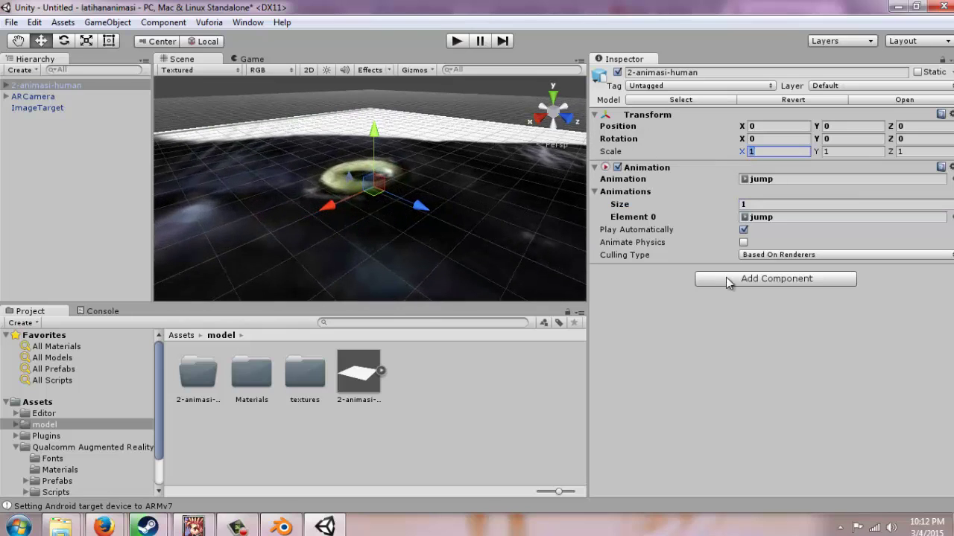
type("10")
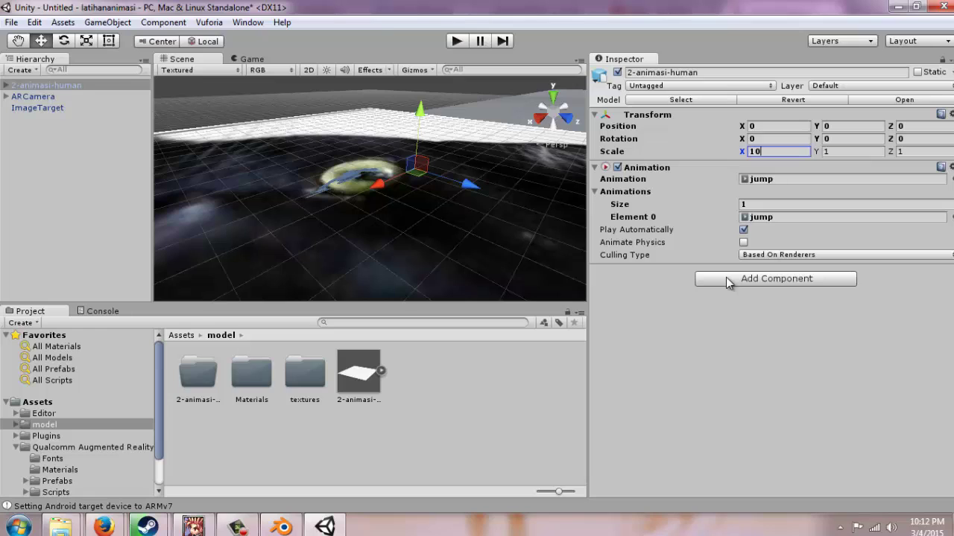
key("BackSpace")
key("BackSpace")
type("1")
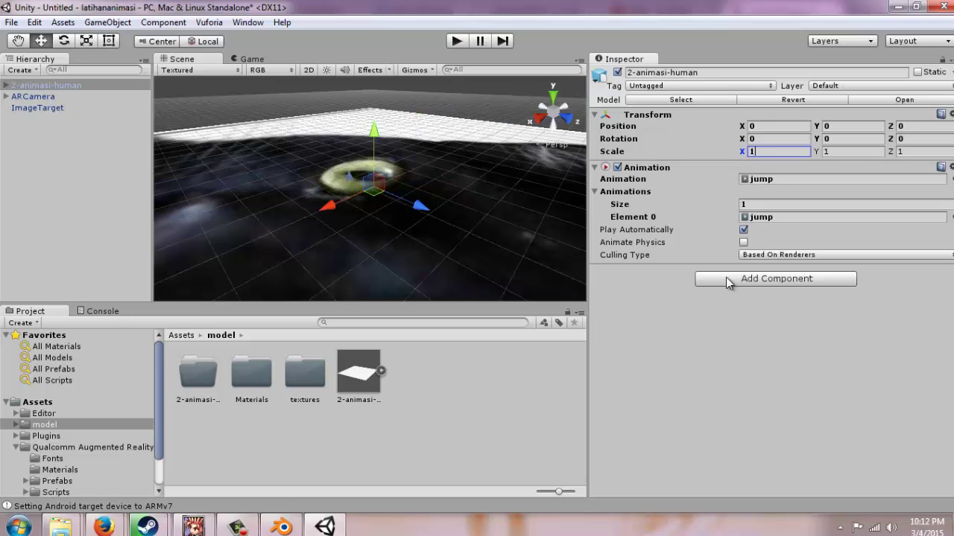
key("BackSpace")
type("20")
key("Tab")
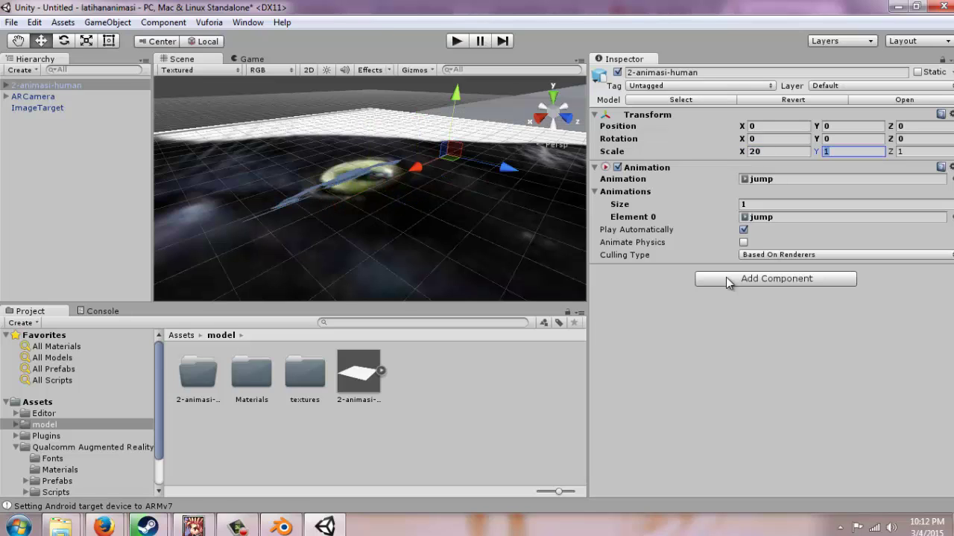
type("20")
key("Tab")
type("20")
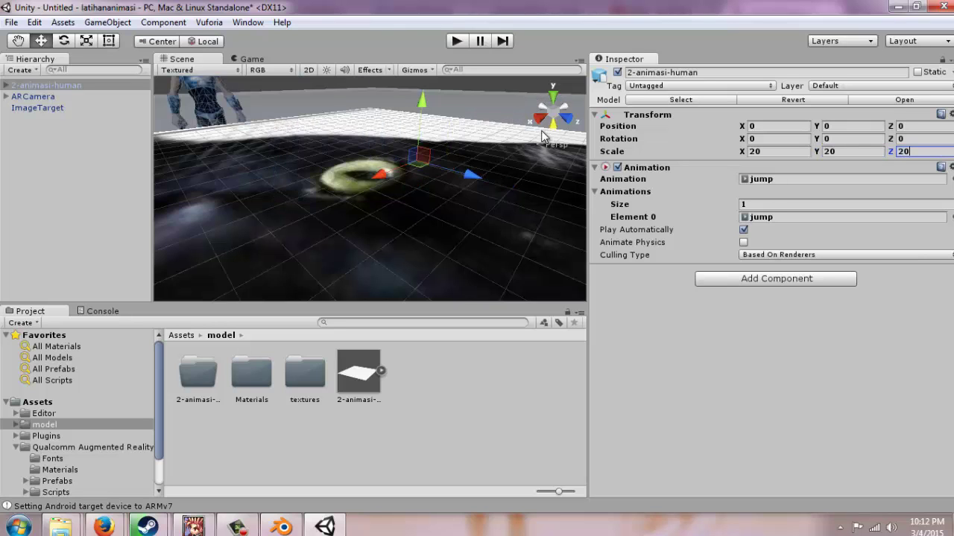
- Look through the child objects of 2-animasi-human and delete its Camera object
scroll(414, 140, "down", 5)
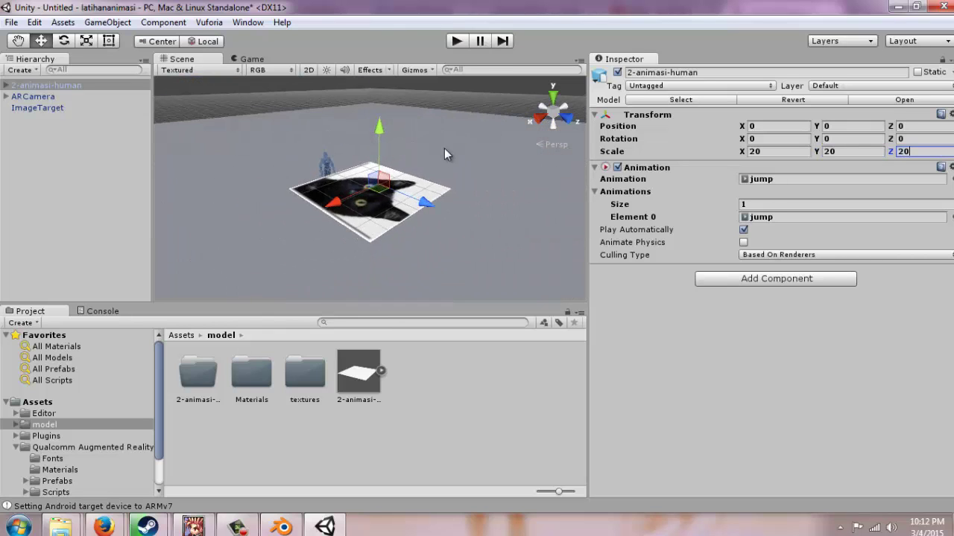
left_click(284, 159)
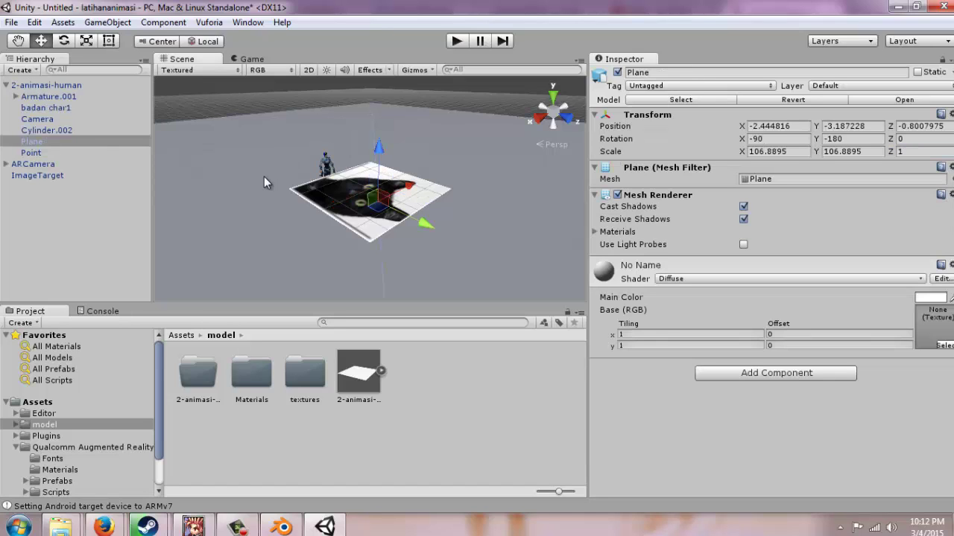
left_click(7, 86)
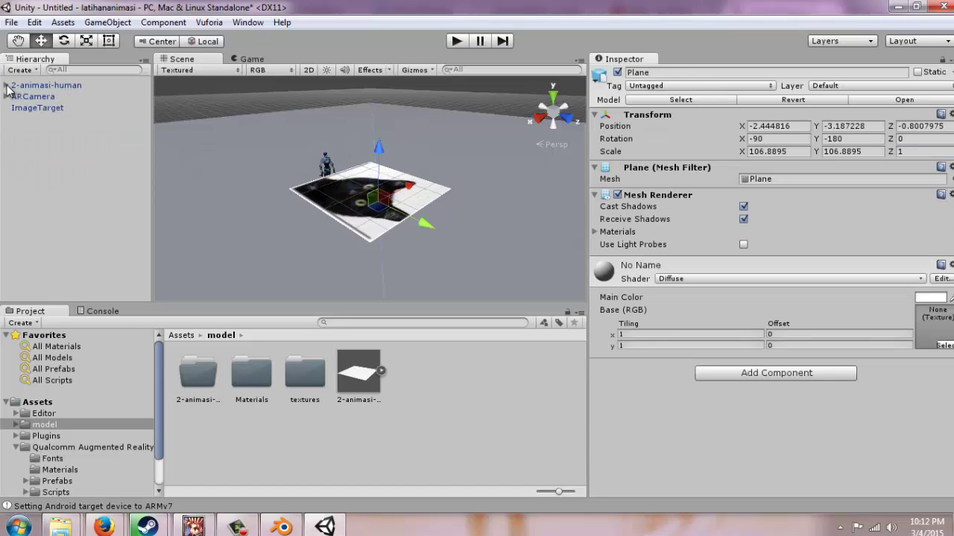
left_click(6, 85)
left_click(71, 86)
left_click(64, 97)
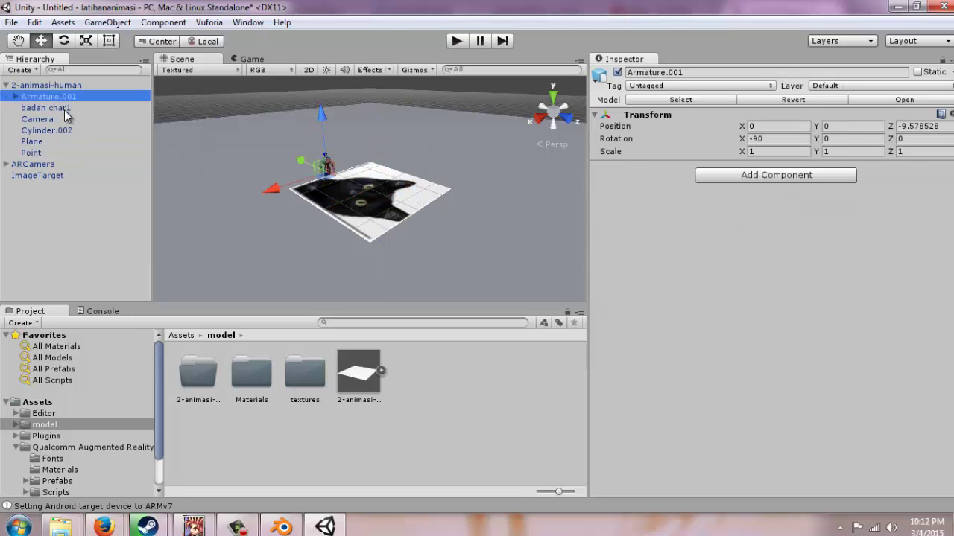
left_click(64, 109)
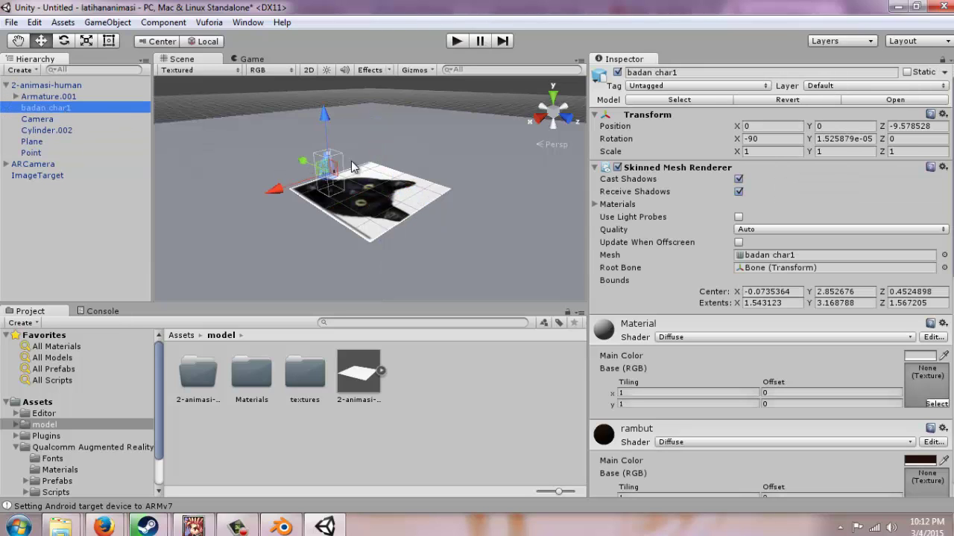
double_click(23, 107)
left_click(51, 119)
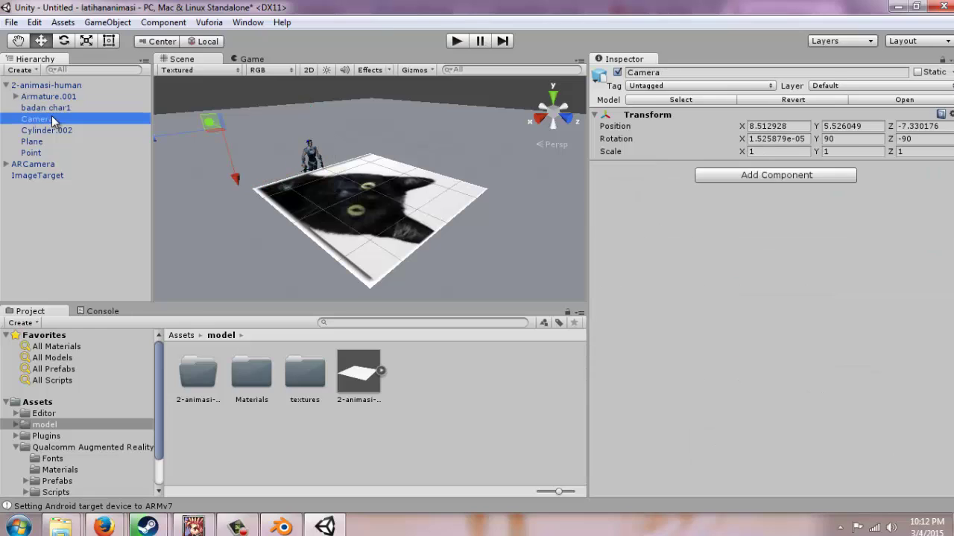
right_click(51, 117)
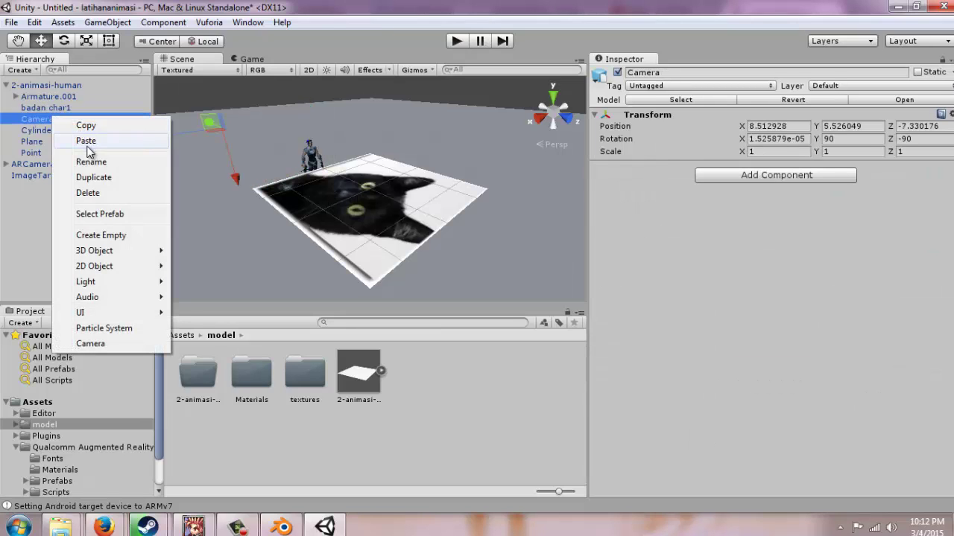
left_click(88, 194)
left_click(497, 293)
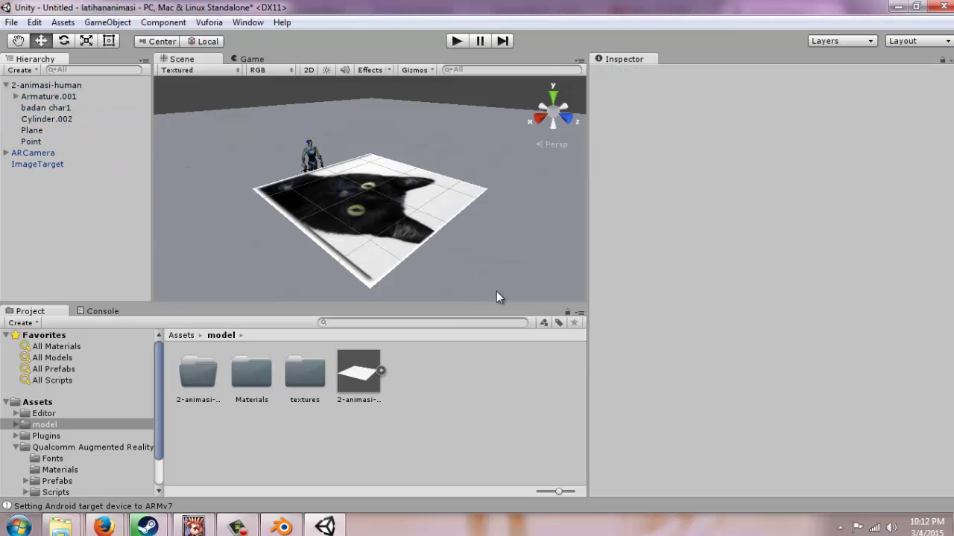
left_click(62, 120)
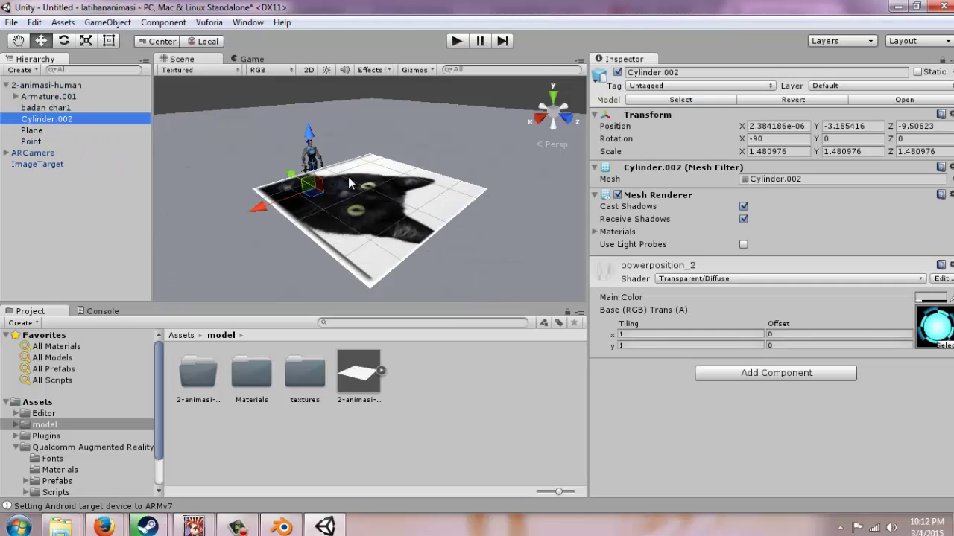
left_click_drag(318, 130, 313, 82)
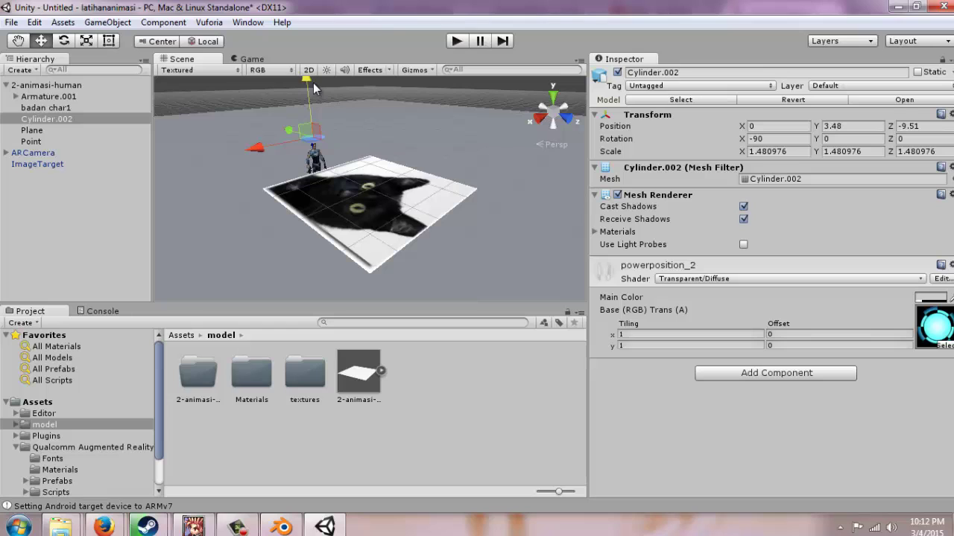
key("ctrl+z")
- Delete the Plane object from the children of 2-animasi-human
left_click(49, 130)
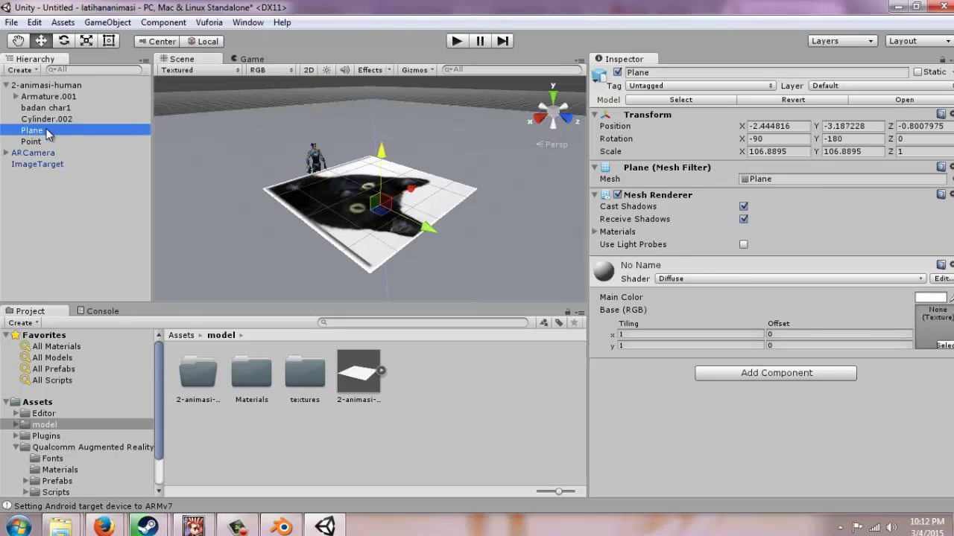
right_click(47, 130)
left_click(111, 209)
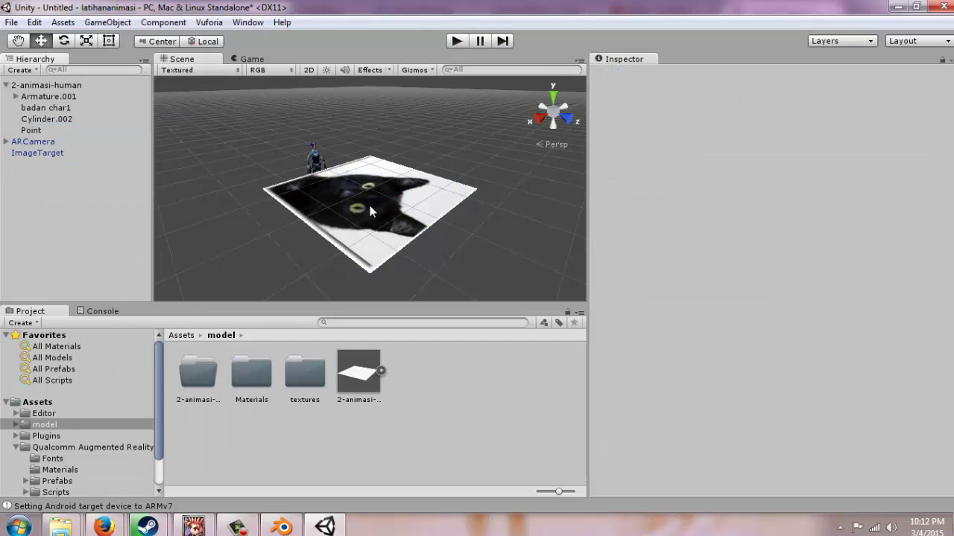
- Move 2-animasi-human to the centre of the image target at about Z 192 and raise it to about Y 73
left_click(63, 88)
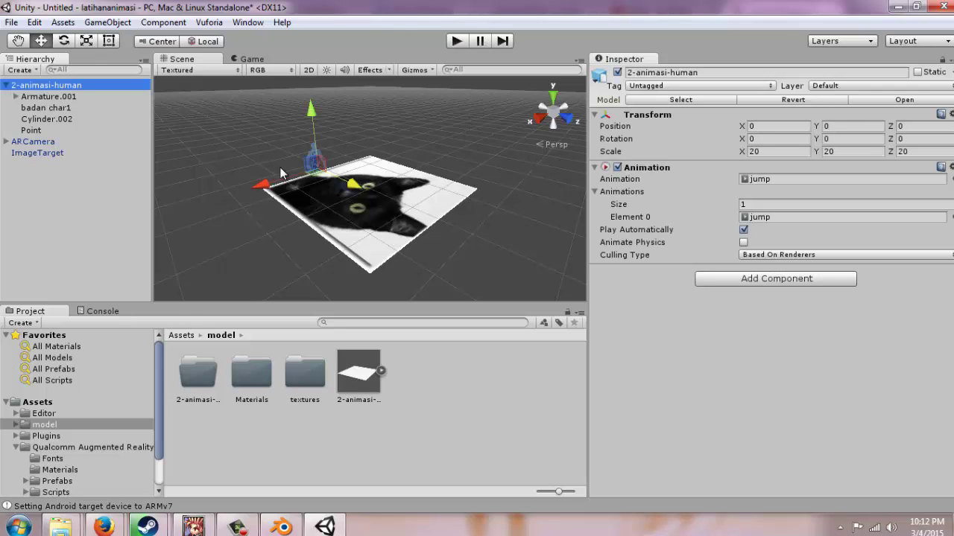
left_click_drag(353, 184, 399, 199)
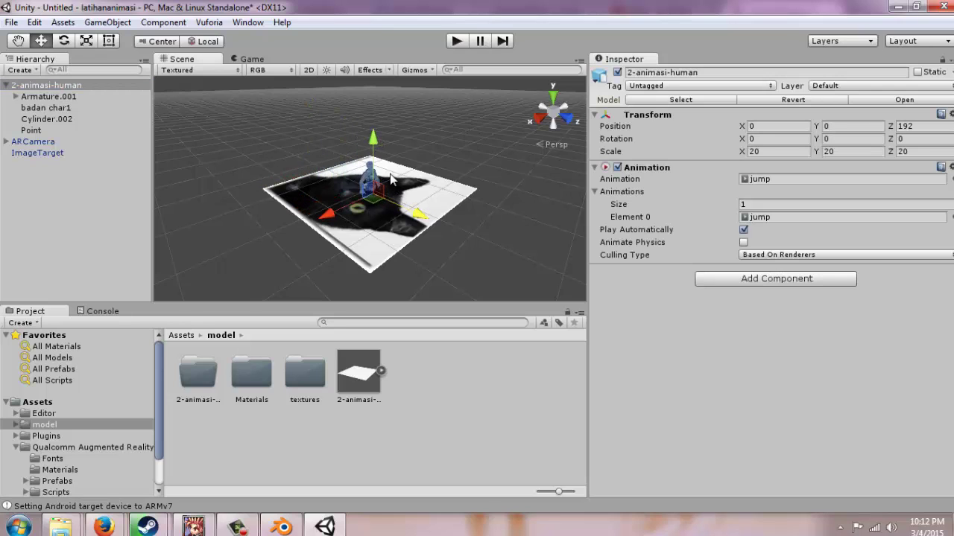
left_click_drag(377, 143, 374, 127)
left_click_drag(372, 108, 372, 106)
- Fine-tune the height of 2-animasi-human in side view to about Y 75 so its feet rest on the image target
left_click(557, 98)
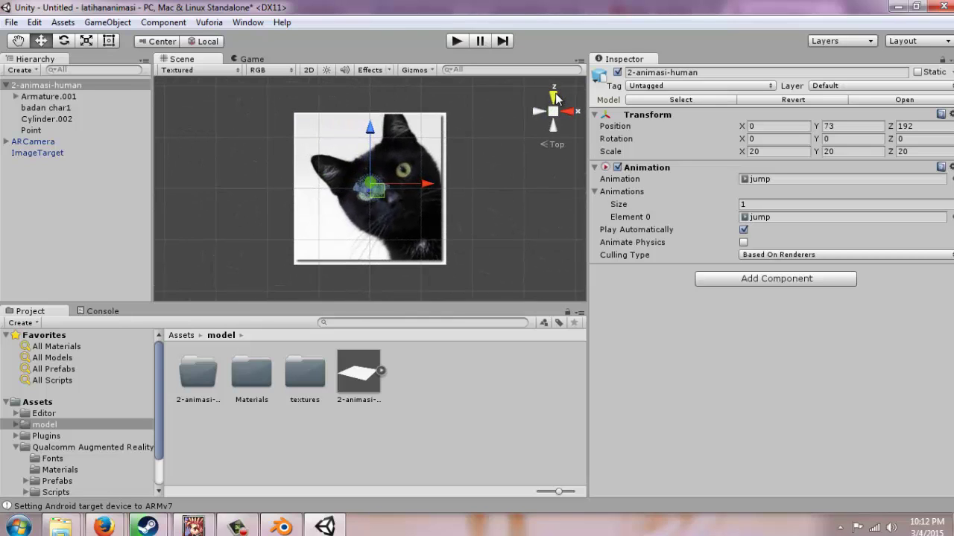
left_click(576, 116)
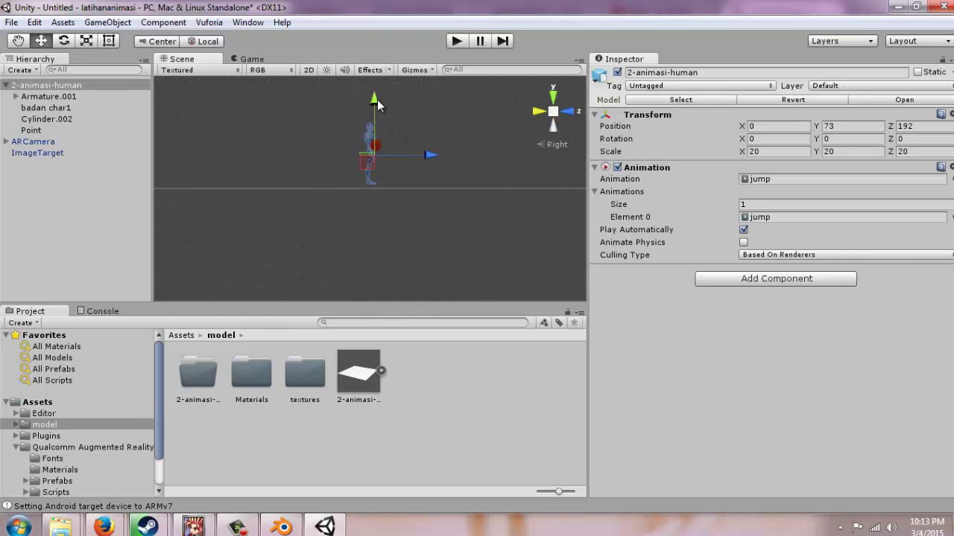
left_click_drag(378, 105, 437, 143)
right_click_drag(438, 138, 390, 189)
middle_click_drag(439, 160, 388, 224)
left_click(449, 134)
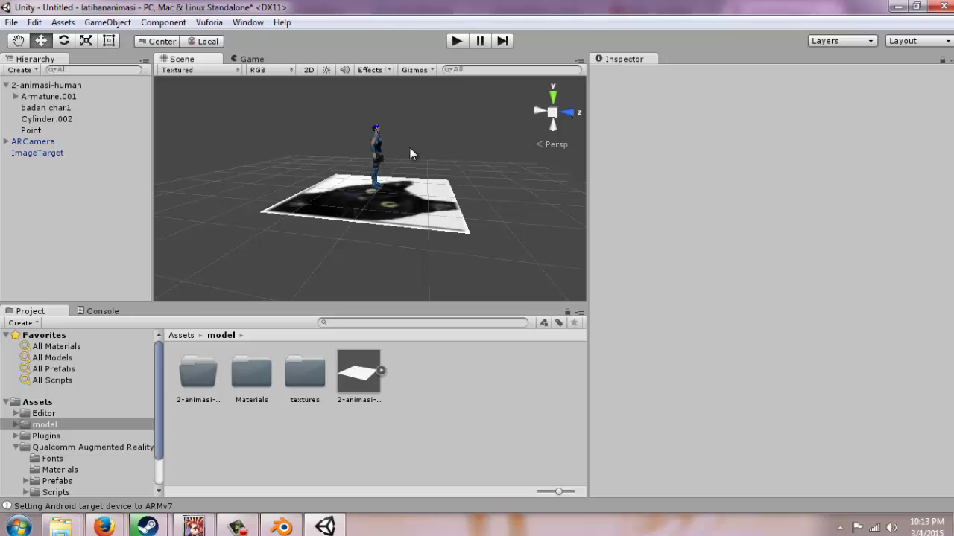
- Test the scene with 2-animasi-human in Play mode and close the initialization error dialog
left_click(65, 86)
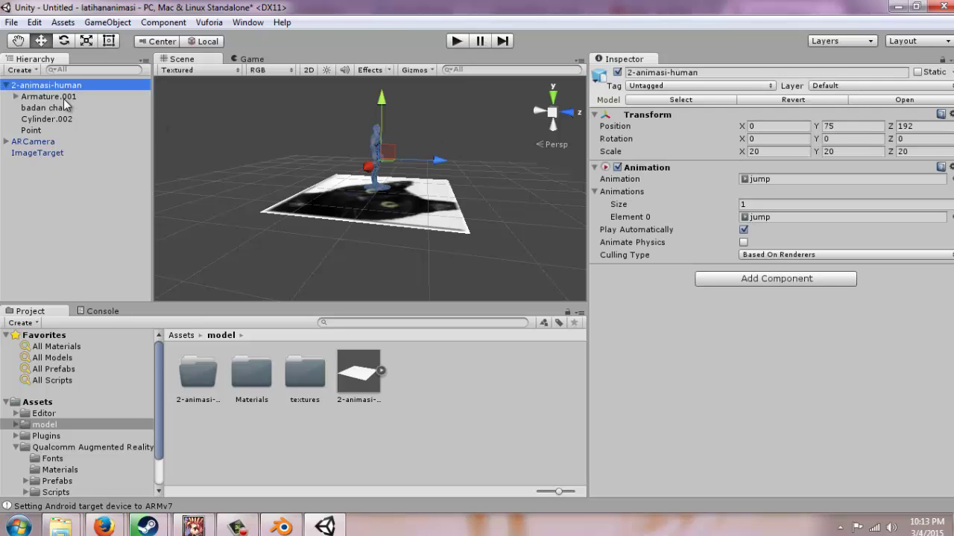
left_click(456, 43)
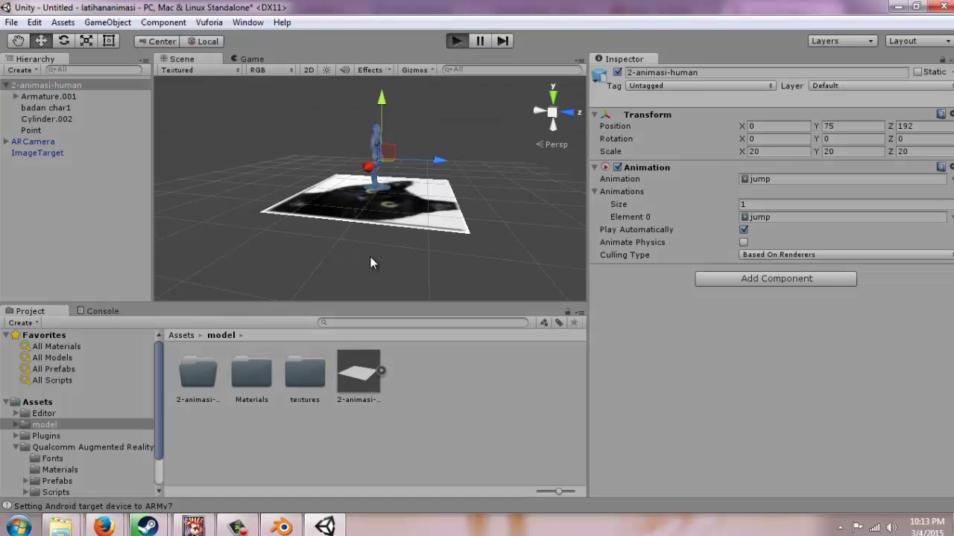
left_click(240, 527)
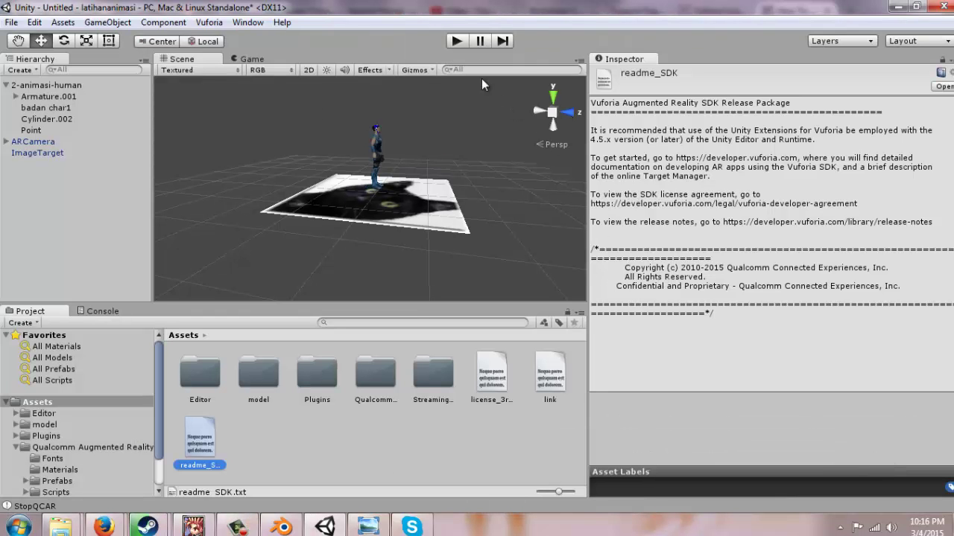
left_click(457, 42)
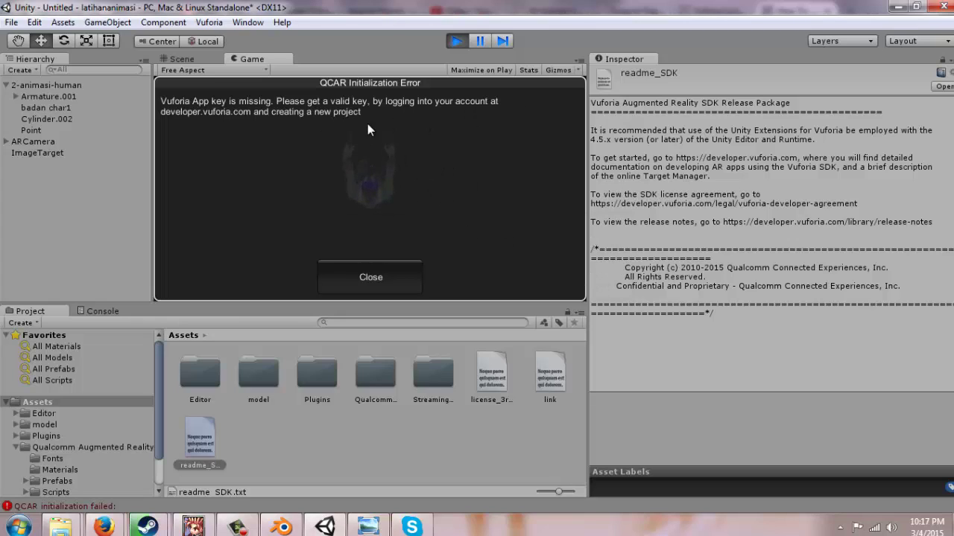
left_click(362, 280)
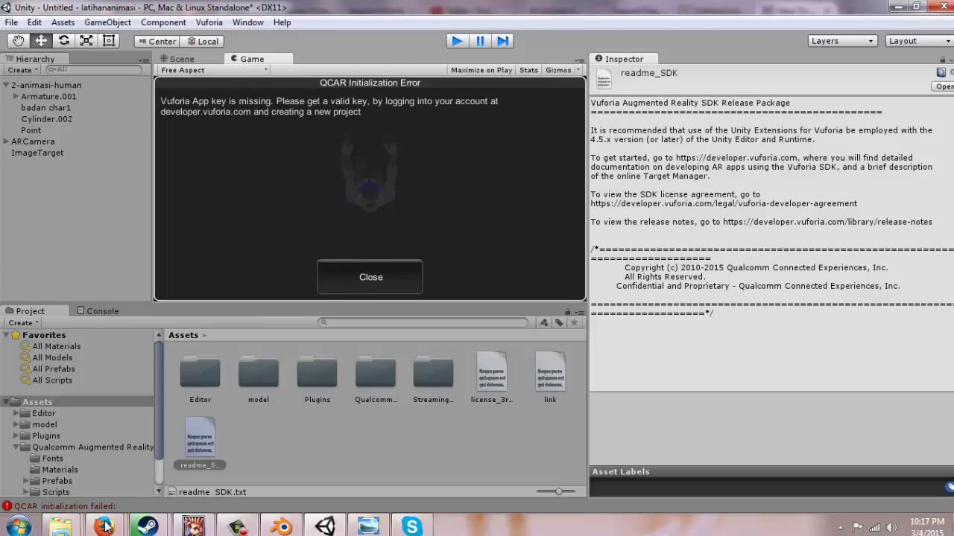
- Switch to Firefox, showing the article "How To add a License Key to your Vuforia App"
mouse_move(104, 525)
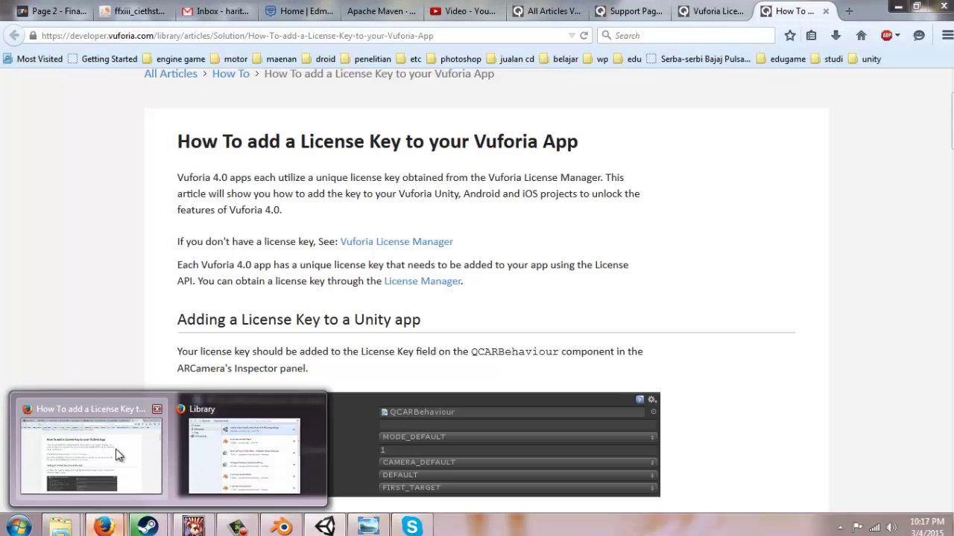
left_click(117, 456)
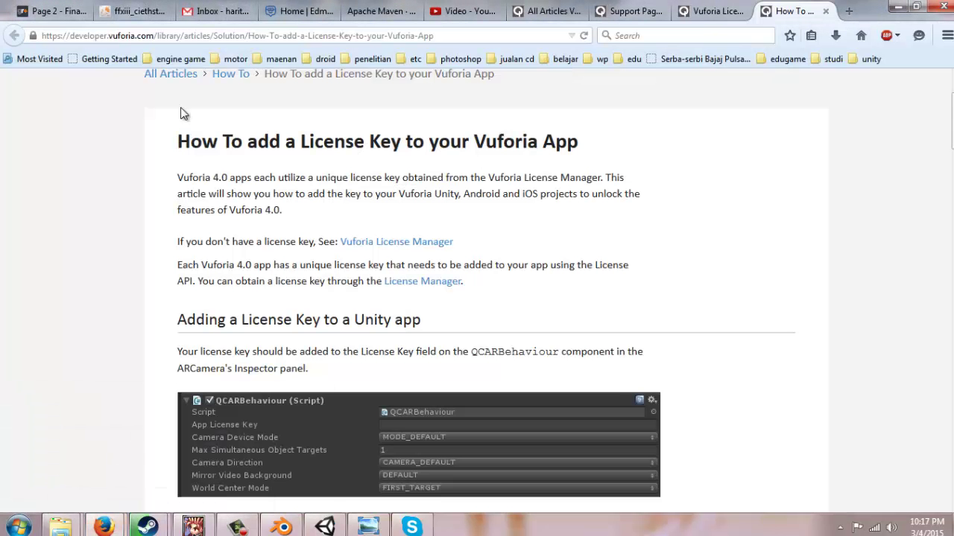
scroll(304, 107, "up", 2)
left_click(635, 11)
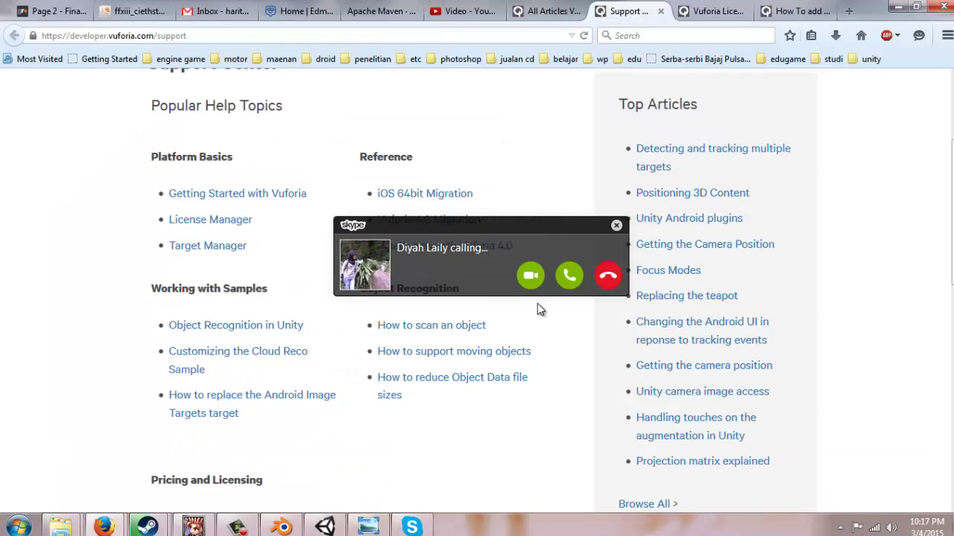
left_click(608, 275)
left_click(542, 9)
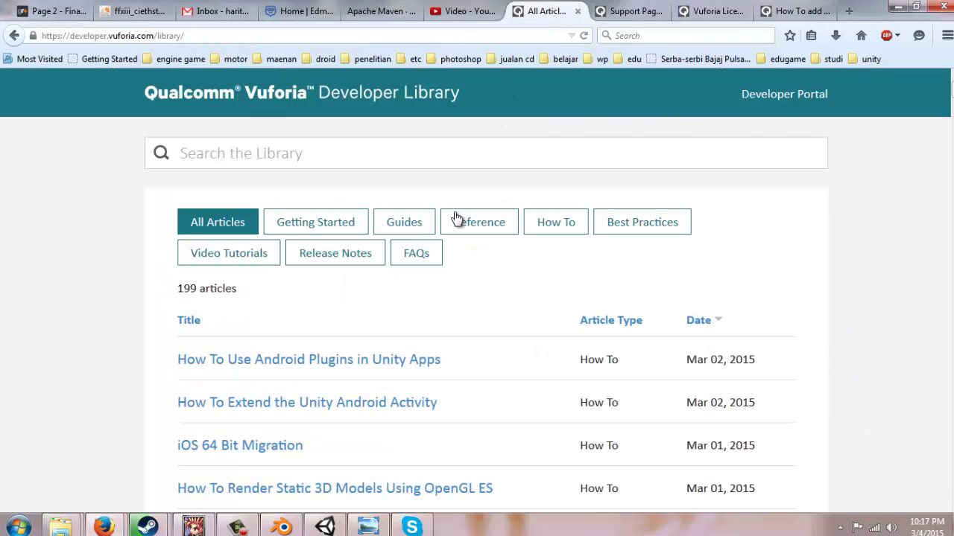
left_click(626, 11)
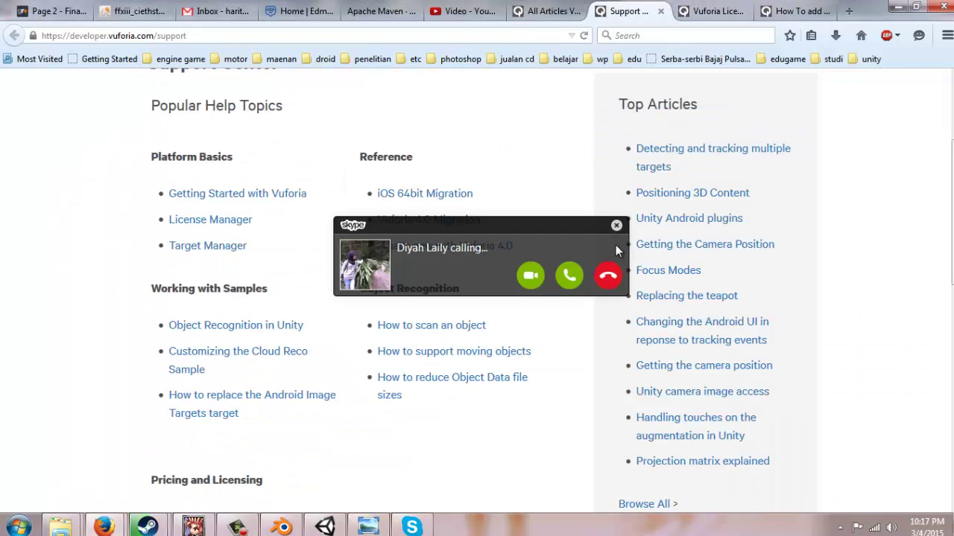
left_click(314, 9)
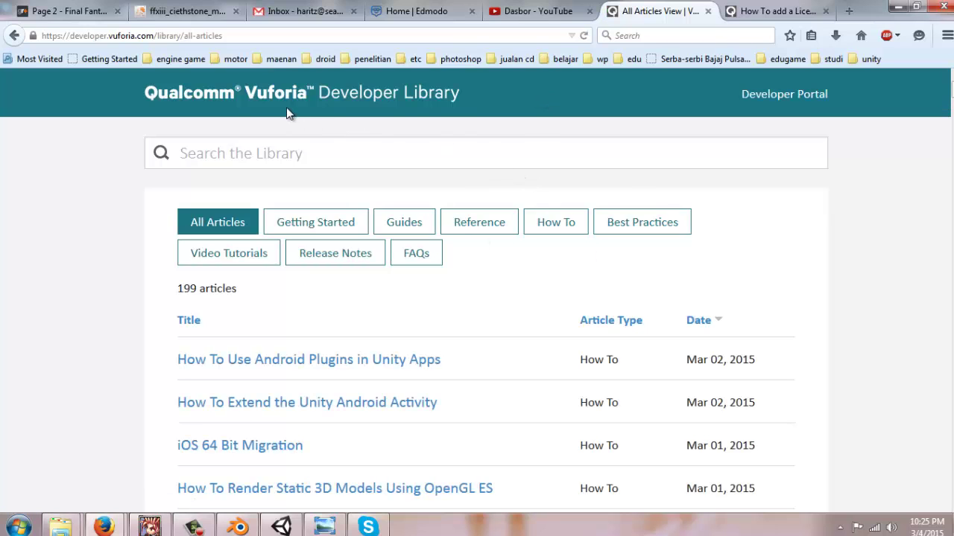
- Go to the Vuforia Developer Portal and open its License Manager
left_click(792, 97)
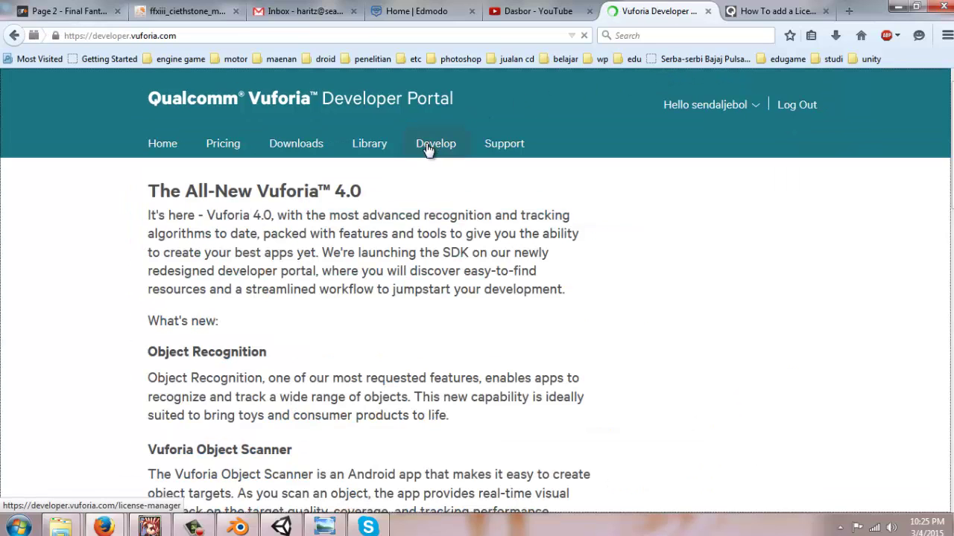
left_click(427, 148)
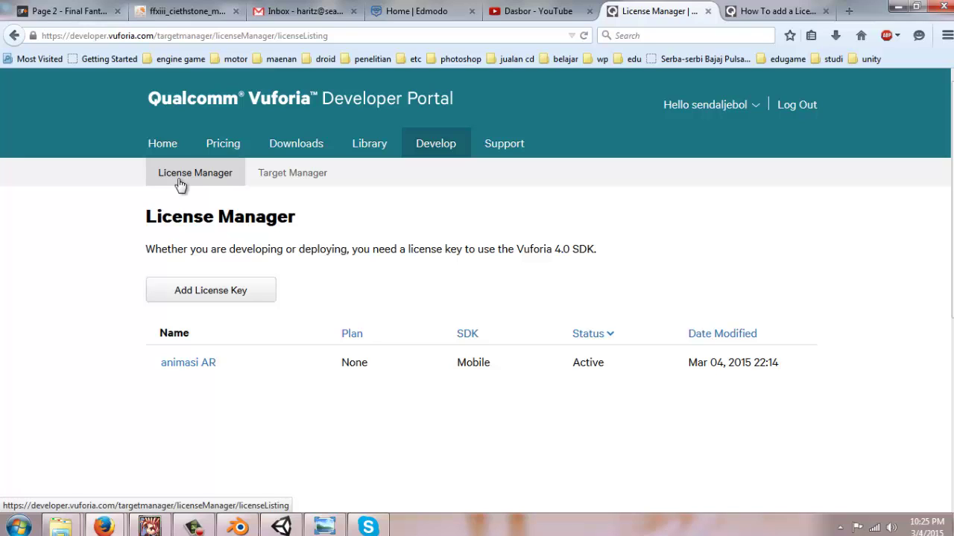
- Review the Add License Key form and its optional deployment plans, and return to the License Manager list
left_click(242, 298)
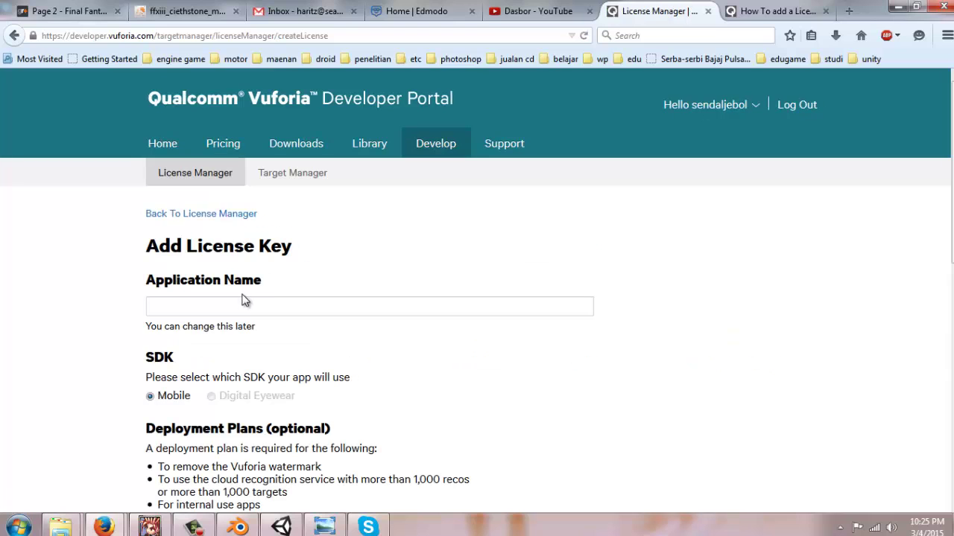
scroll(199, 300, "down", 5)
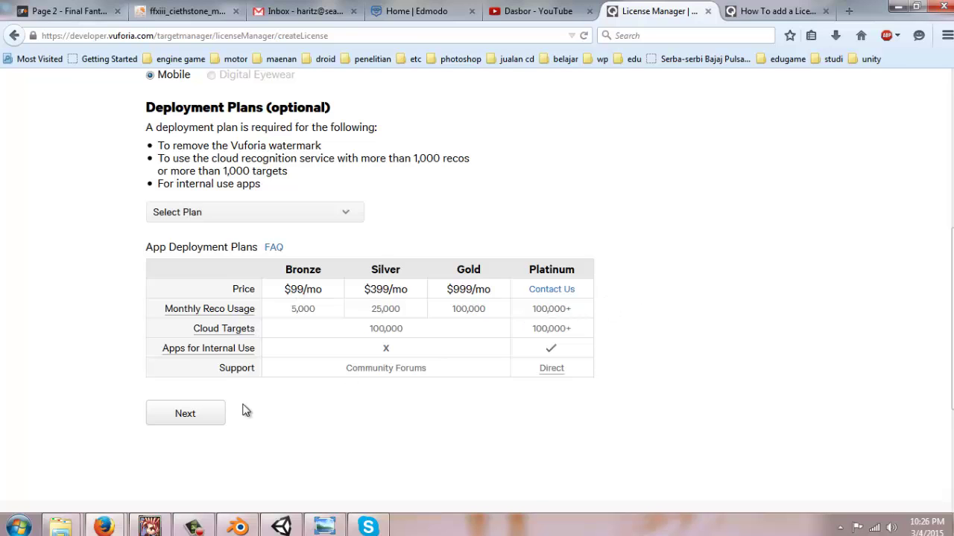
scroll(243, 406, "up", 5)
left_click(9, 43)
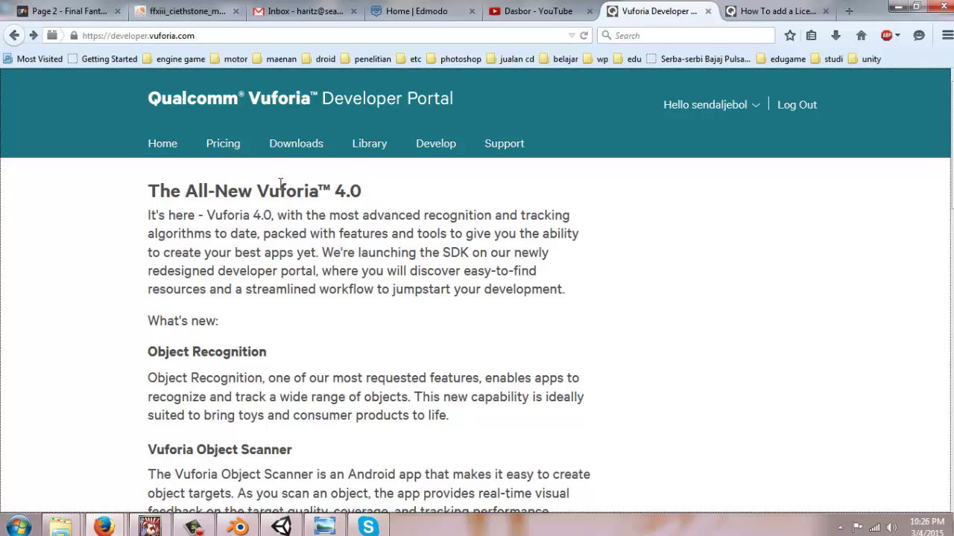
left_click(33, 36)
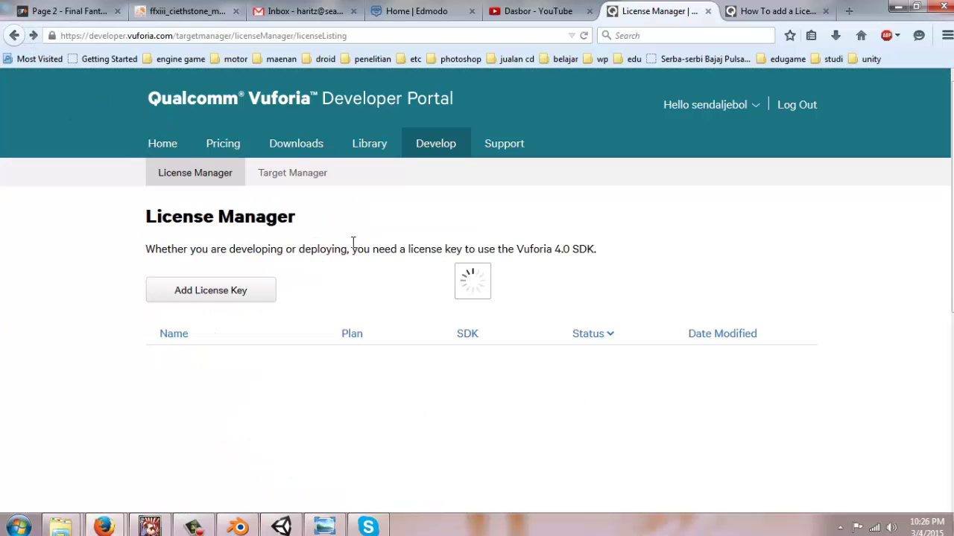
- Open the animasi AR entry in the License Manager and copy its license key
left_click(190, 367)
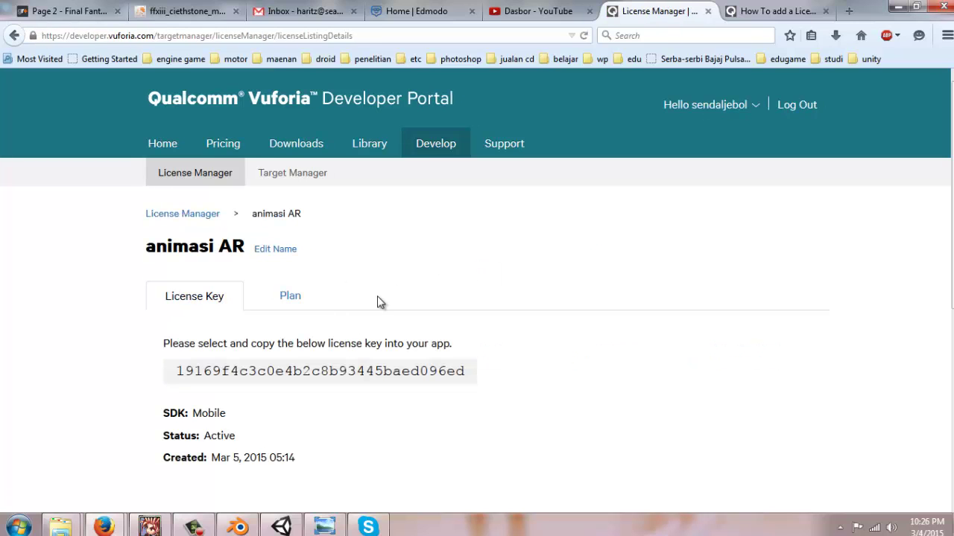
scroll(347, 340, "down", 4)
left_click_drag(173, 211, 477, 216)
right_click(442, 212)
left_click(473, 224)
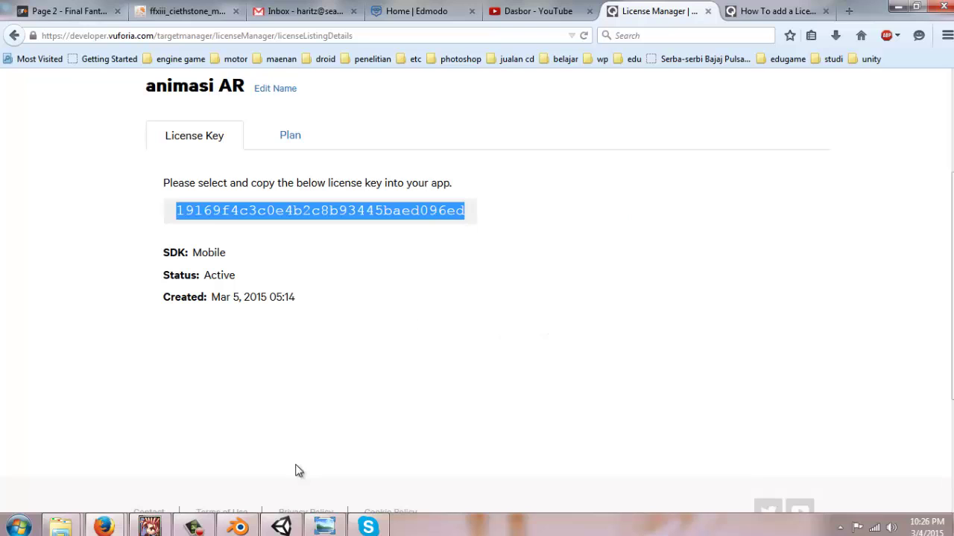
- Switch to Unity and paste the copied license key into the App License Key field of ARCamera's QCARBehaviour script
left_click(281, 528)
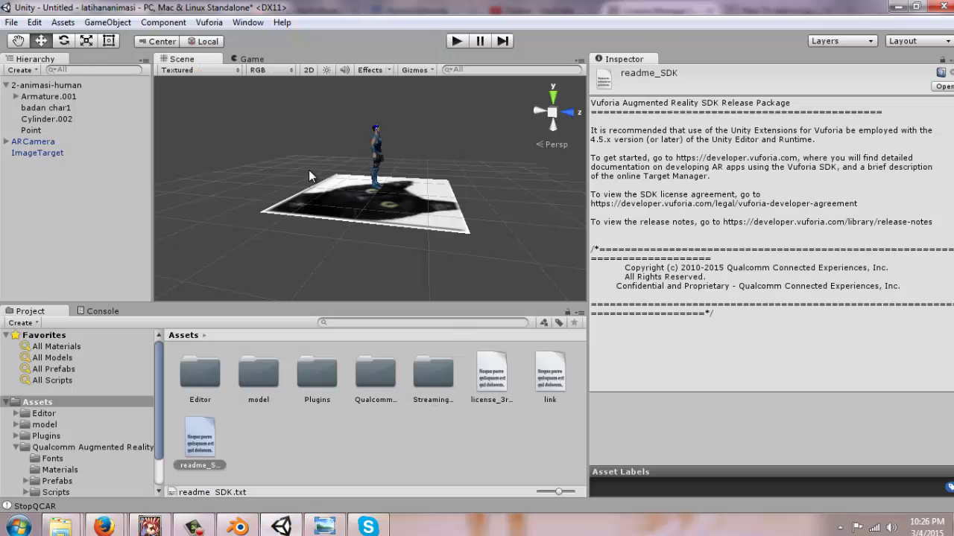
left_click(48, 142)
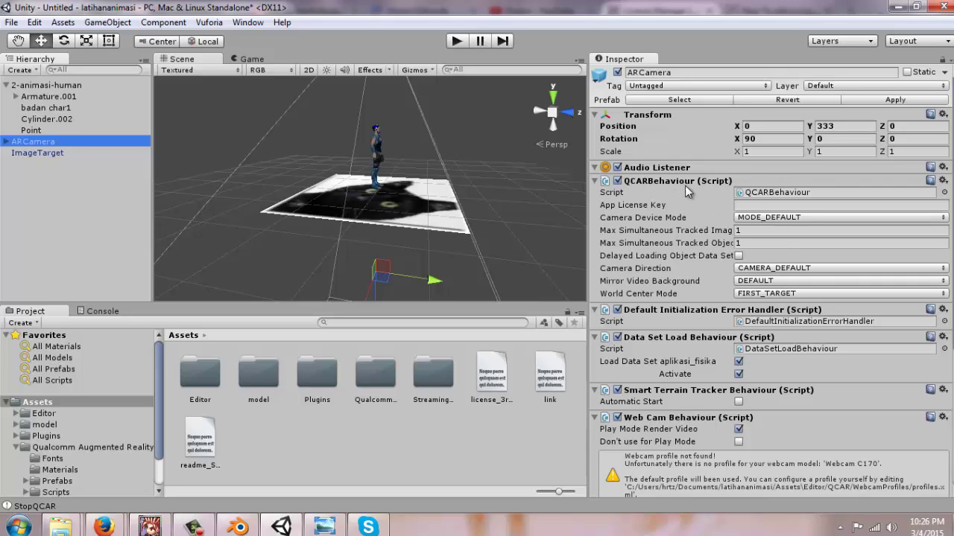
left_click(769, 205)
right_click(769, 205)
left_click(803, 244)
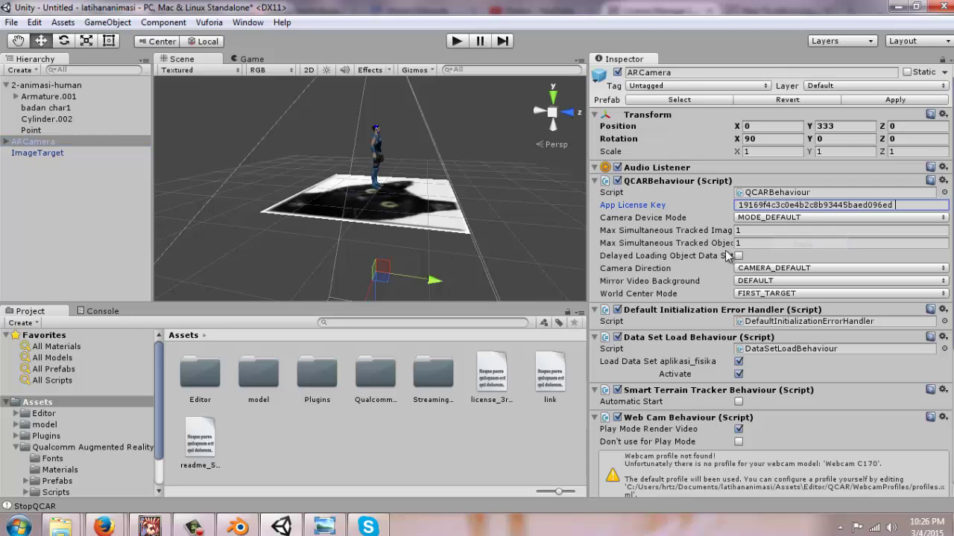
- Test the scene with the webcam in Play mode, and stop playback
left_click(457, 42)
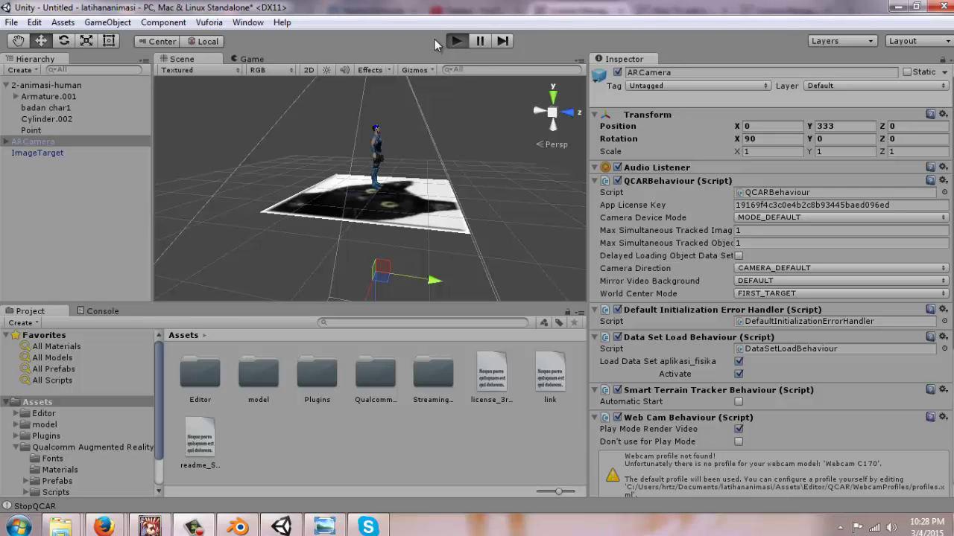
left_click(456, 41)
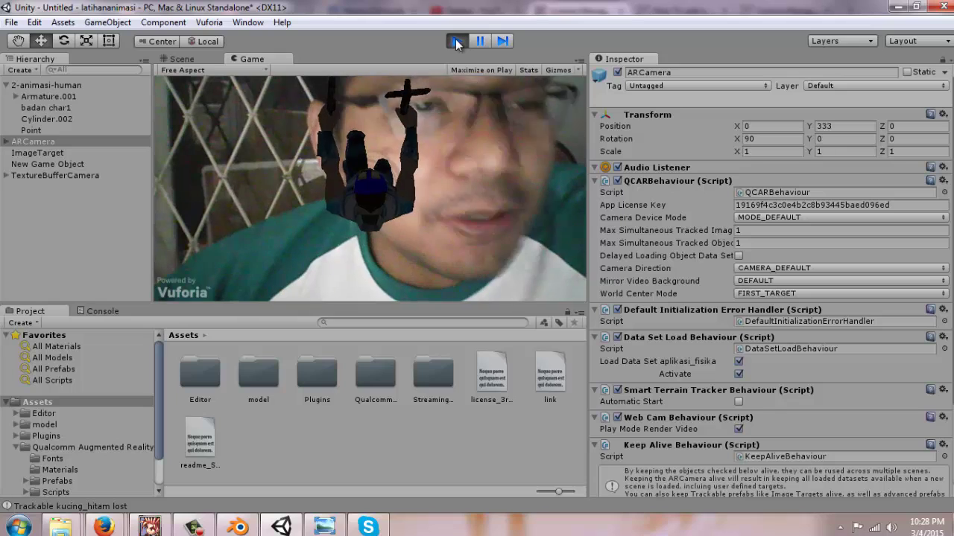
left_click(456, 40)
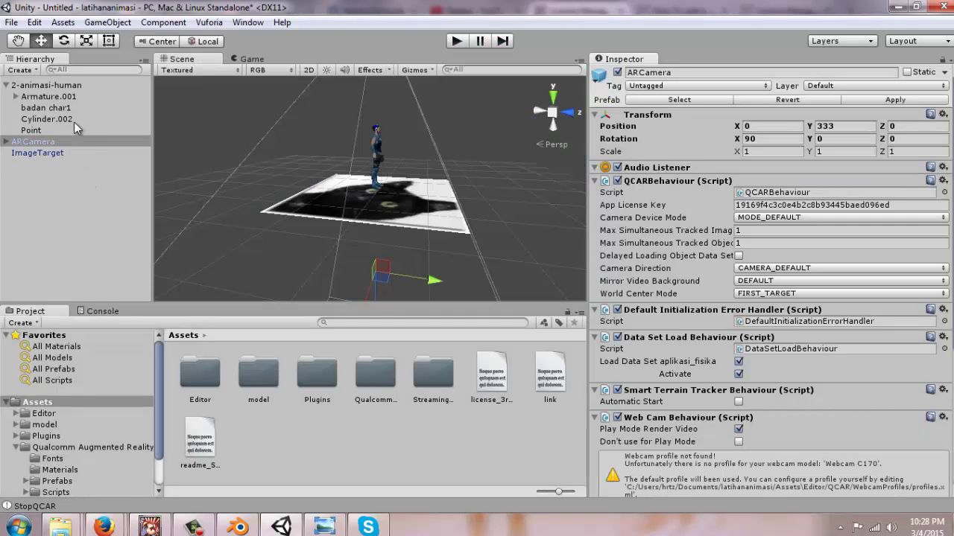
- Make 2-animasi-human a child of ImageTarget and collapse the ImageTarget hierarchy
left_click(6, 86)
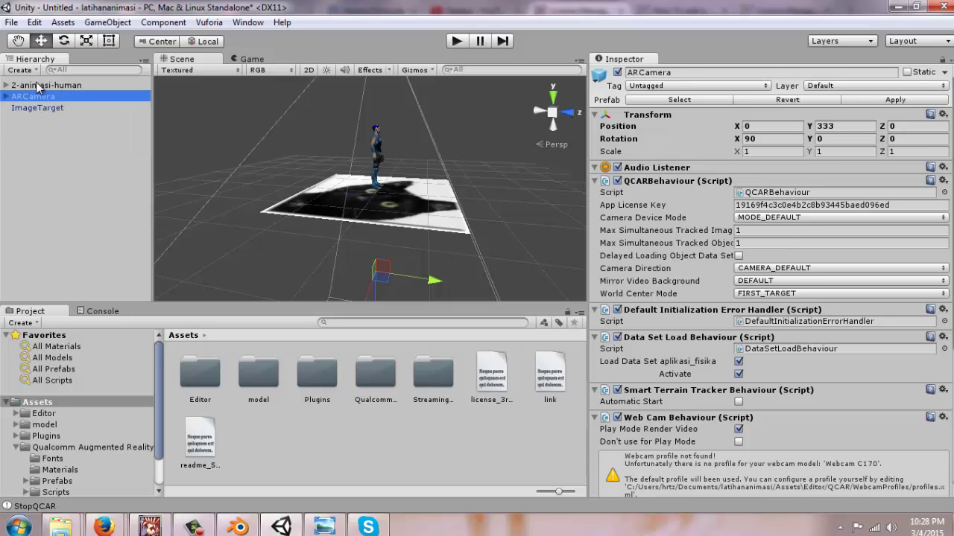
left_click(36, 83)
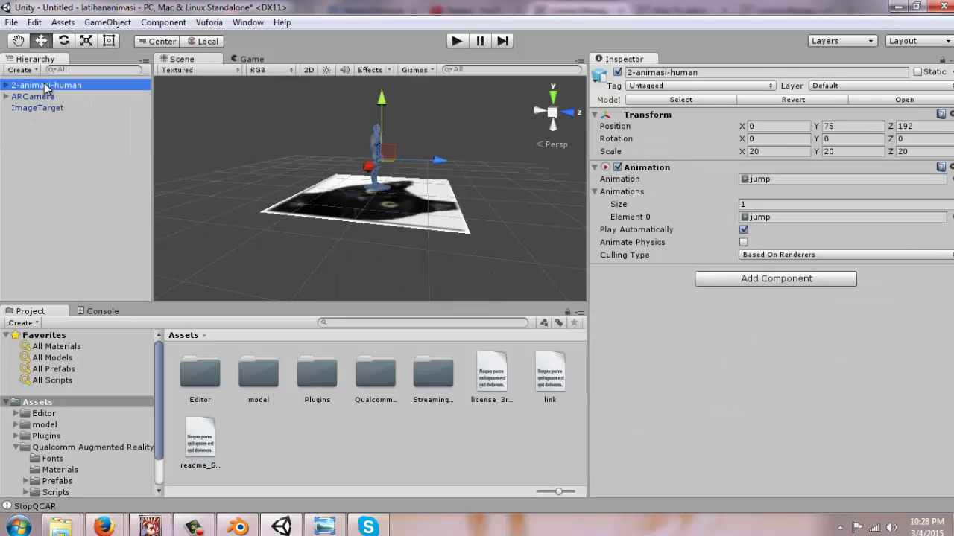
left_click_drag(48, 88, 41, 155)
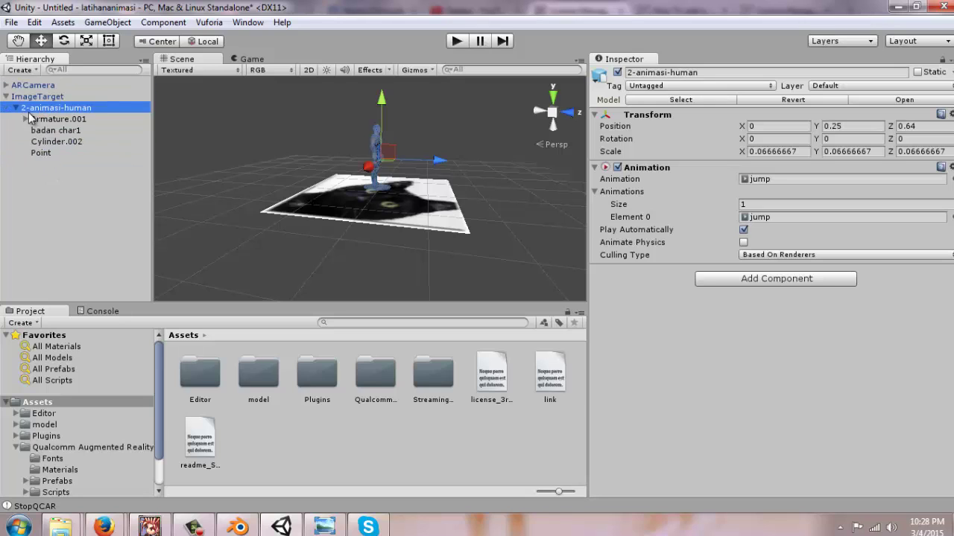
left_click(14, 97)
left_click(5, 97)
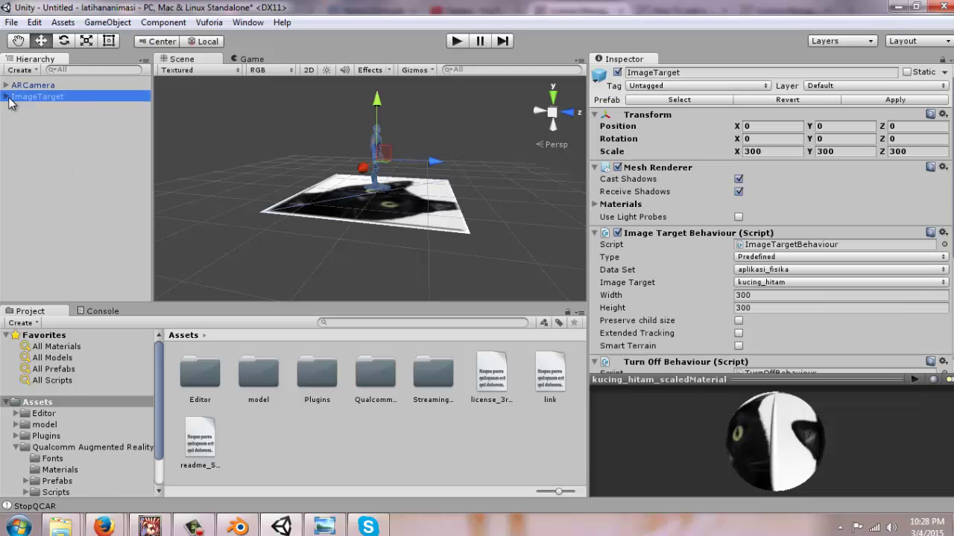
- Review the ARCamera and ImageTarget objects and the nested 2-animasi-human in the hierarchy
left_click(45, 86)
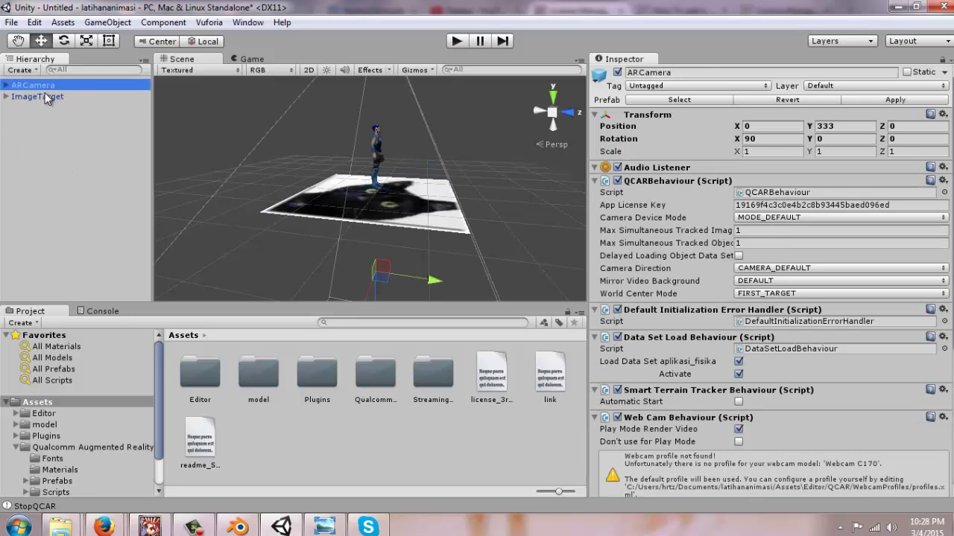
left_click(41, 96)
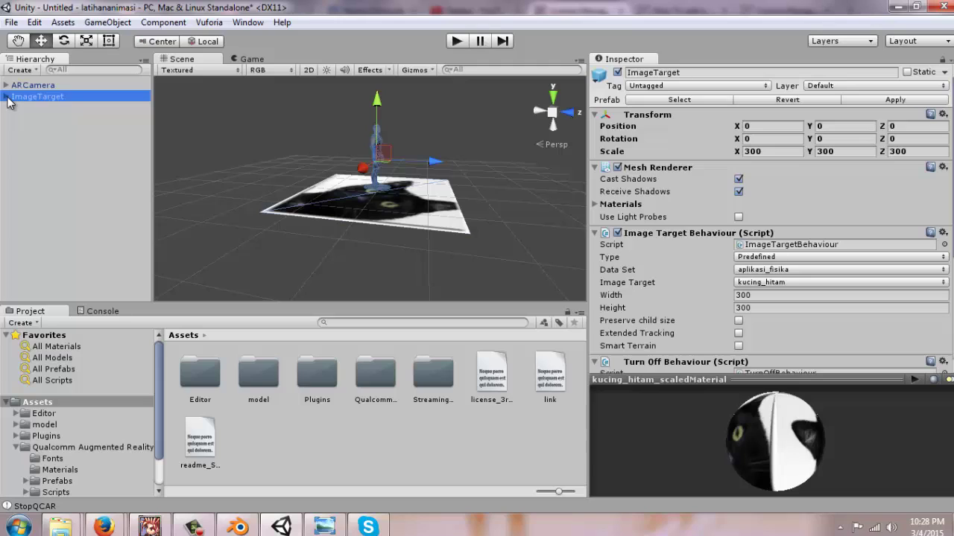
left_click(6, 97)
left_click(16, 109)
left_click(40, 110)
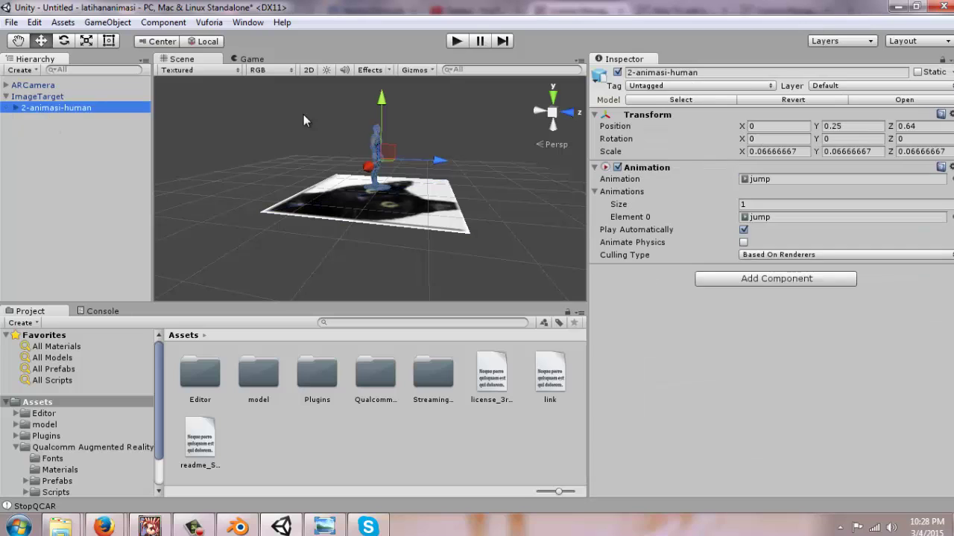
- Test the nested model in Play mode, view the target picture low_resolution_image.jpg beside Unity, close it and stop playback
left_click(457, 41)
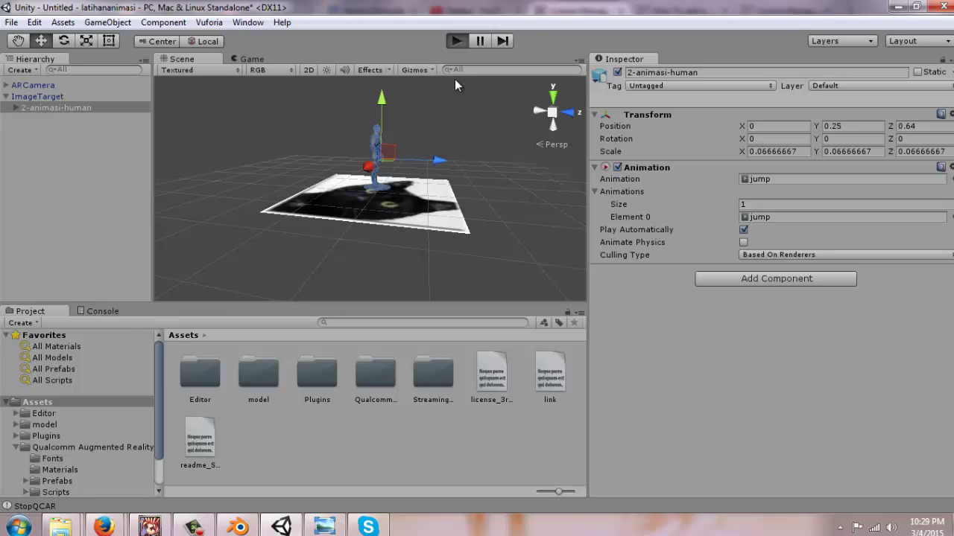
key("ctrl+p")
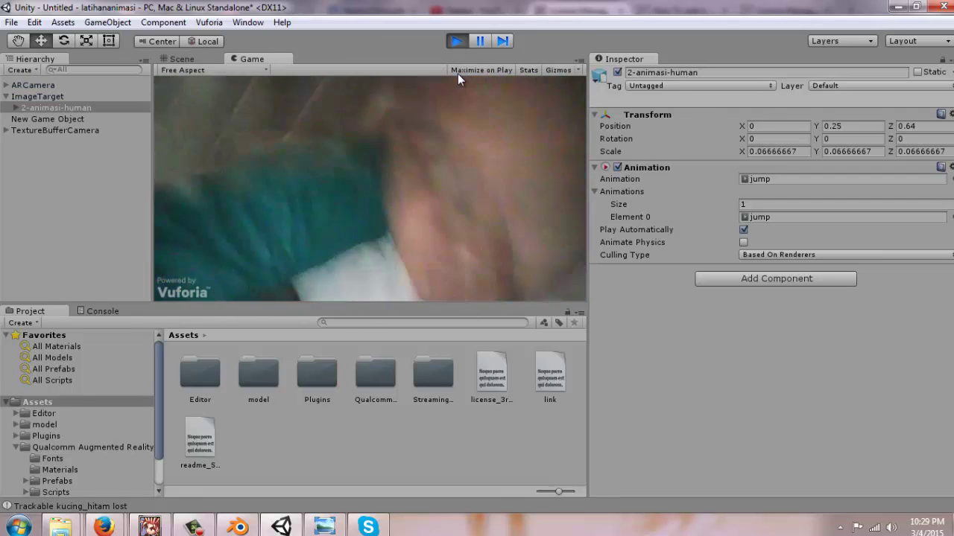
left_click(916, 7)
left_click(324, 527)
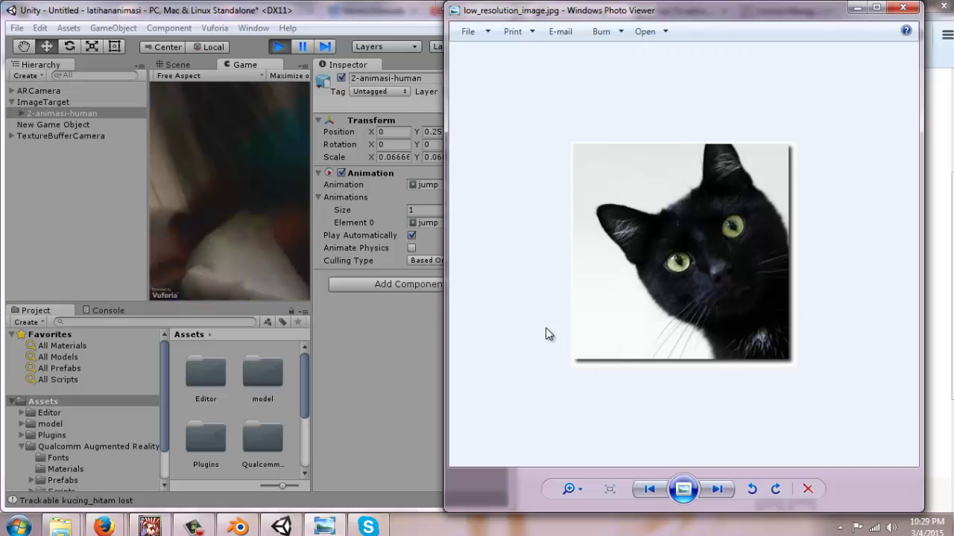
left_click(903, 7)
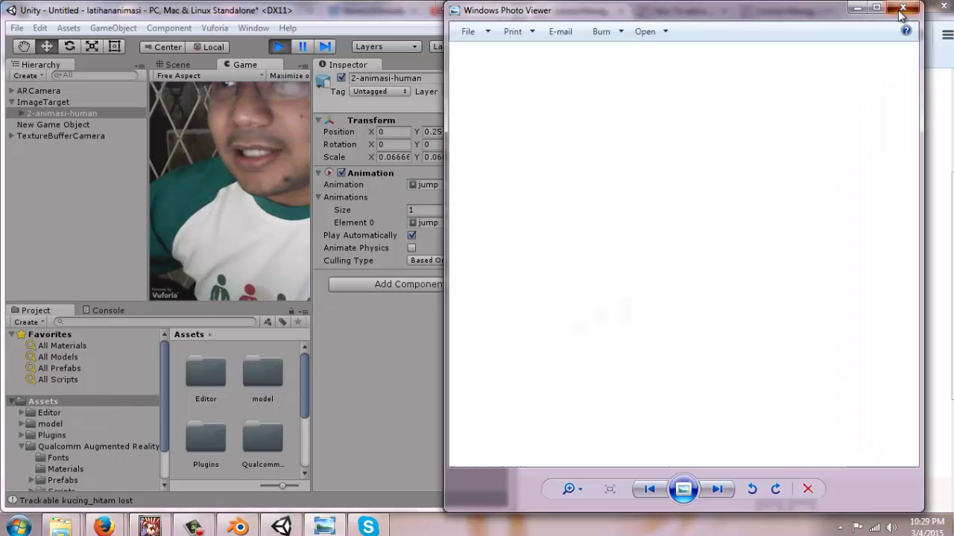
left_click(464, 7)
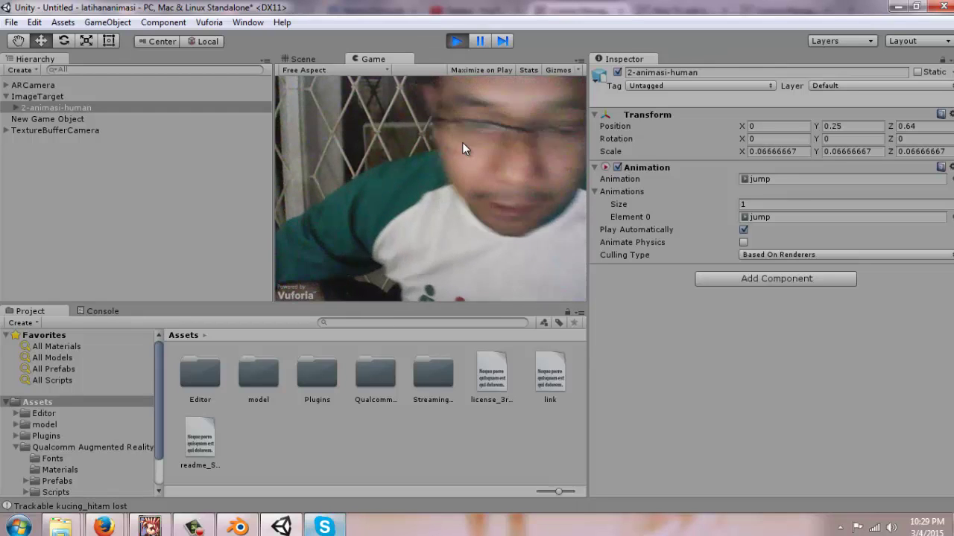
left_click(458, 42)
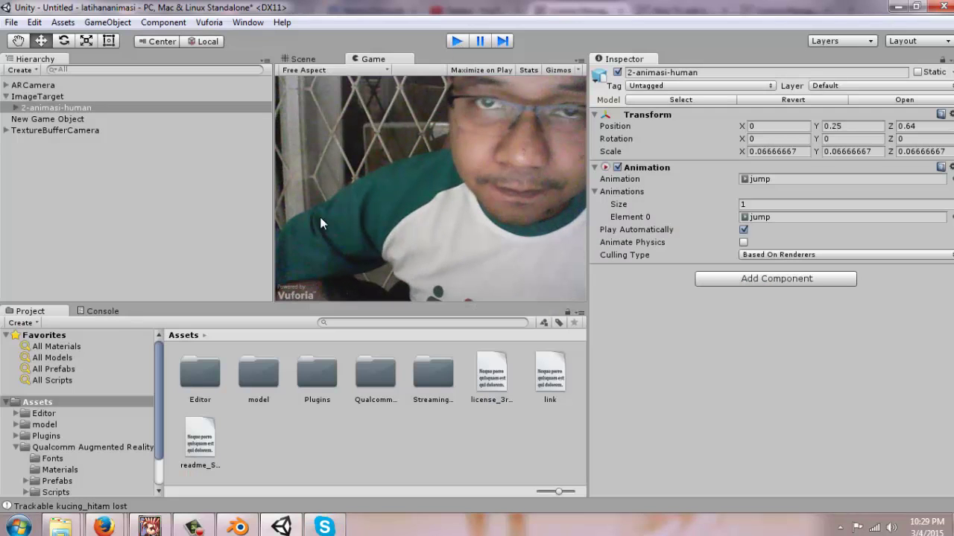
- Switch to Blender, look over the FBX export and Unpack All Into Files options for 2-animasi-human.blend, and return to Unity
left_click(237, 527)
left_click(40, 24)
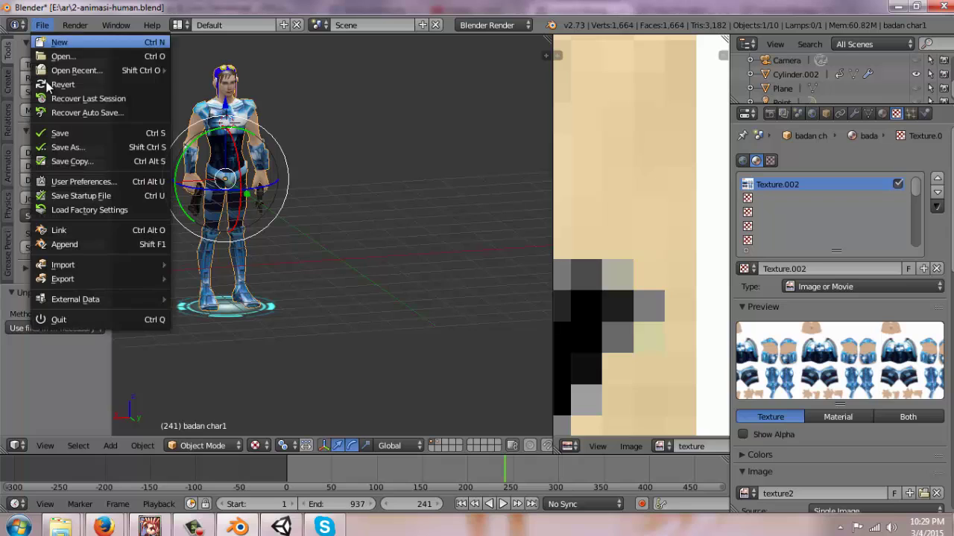
mouse_move(89, 279)
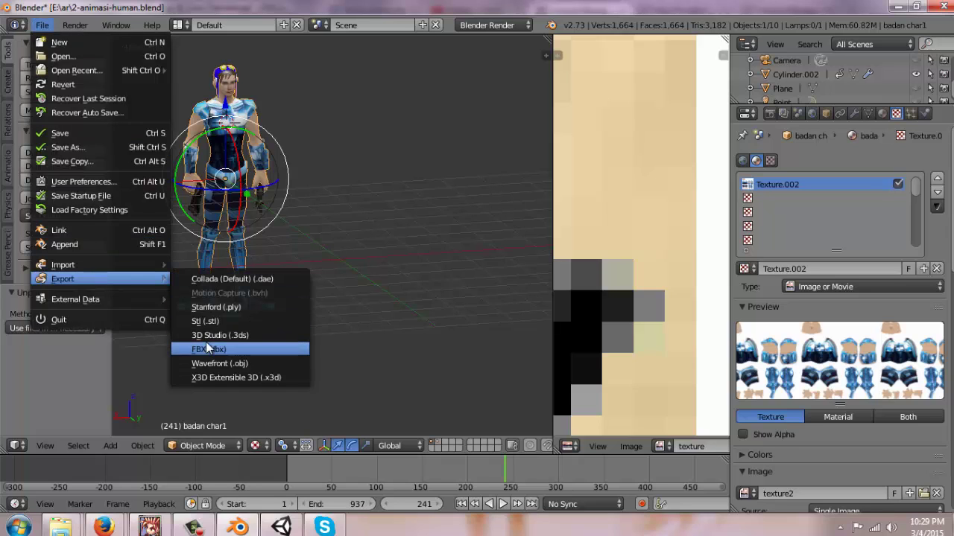
mouse_move(142, 302)
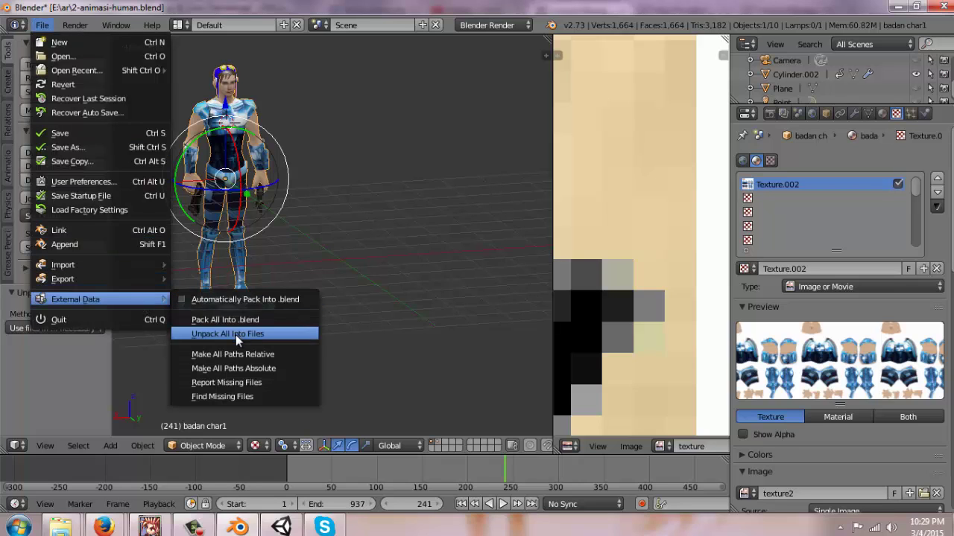
left_click(271, 530)
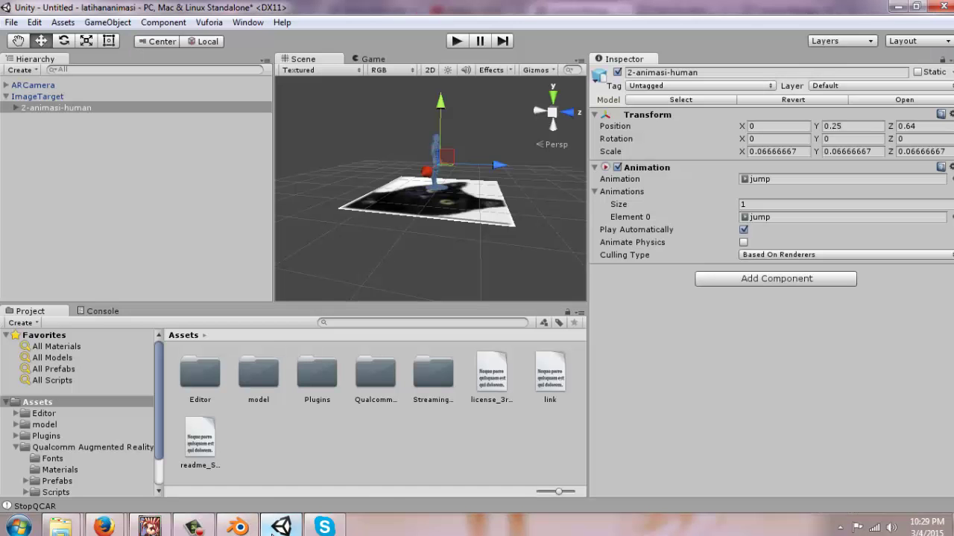
- Review ARCamera's license key and aplikasi_fisika data set activation, along with the ImageTarget and nested 2-animasi-human settings
left_click(46, 86)
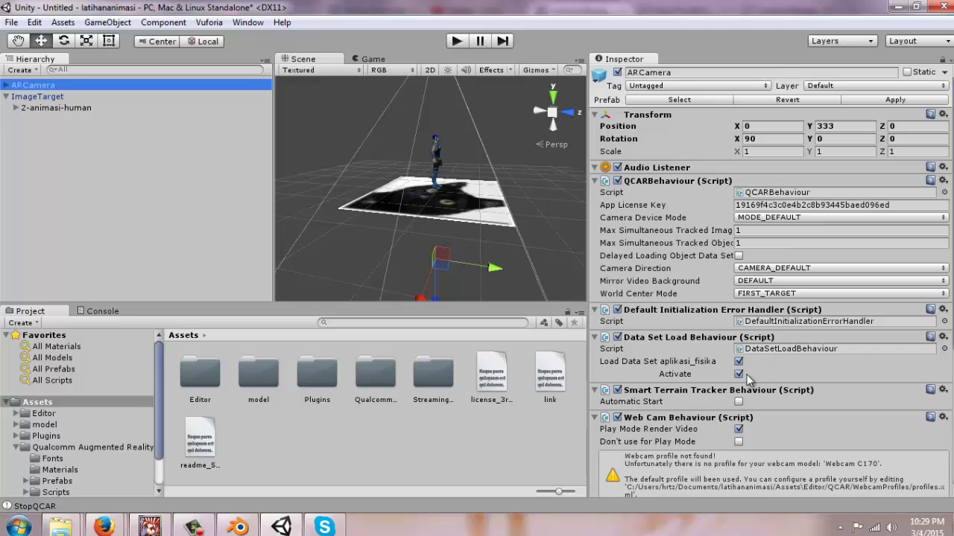
left_click(739, 374)
left_click(738, 374)
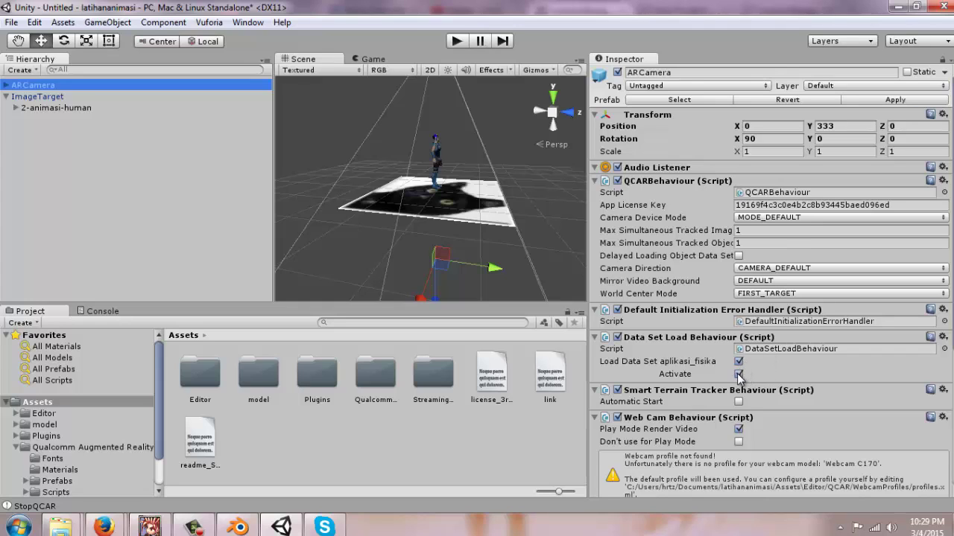
left_click(737, 205)
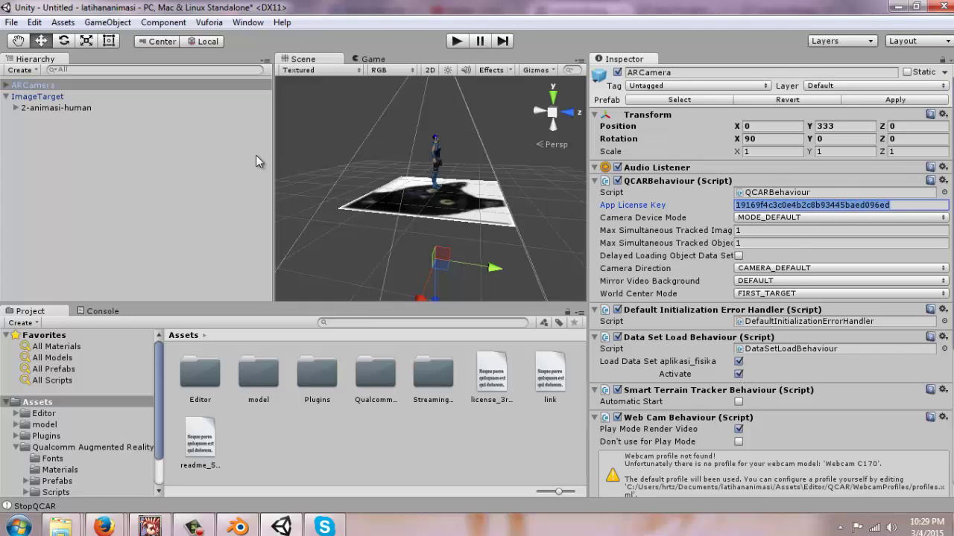
left_click(55, 95)
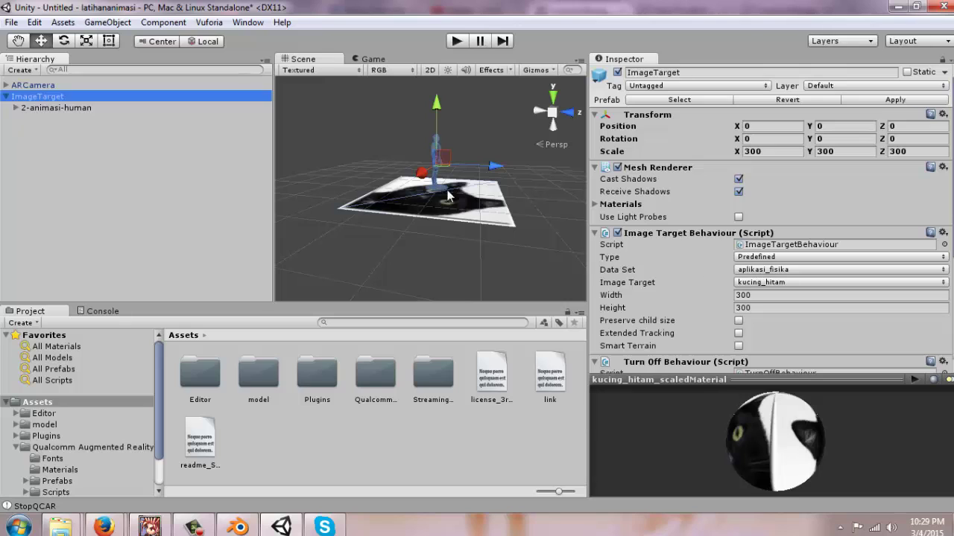
left_click(65, 108)
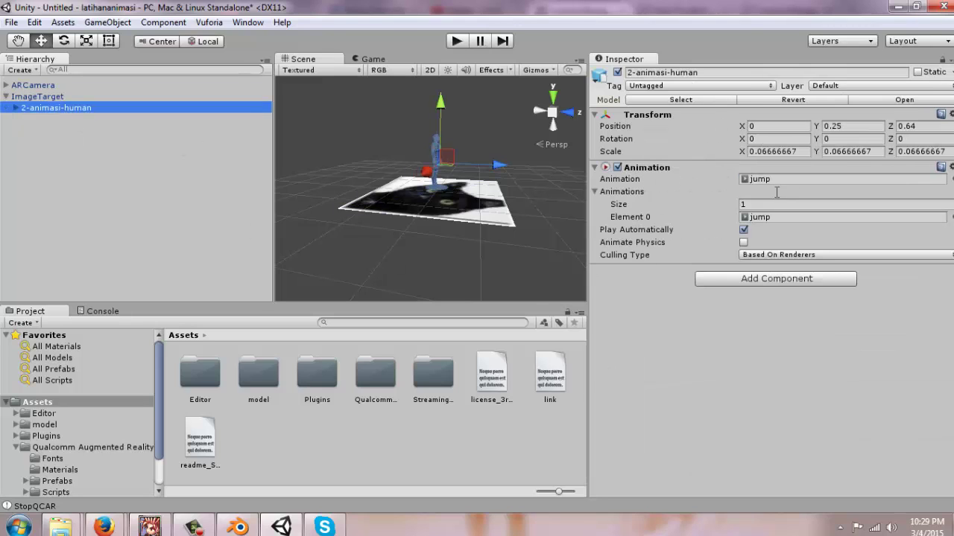
- Examine the Animations, Rig and Model import settings of 2-animasi-human.fbx in the model folder, including the clip list and wrap mode
left_click(54, 426)
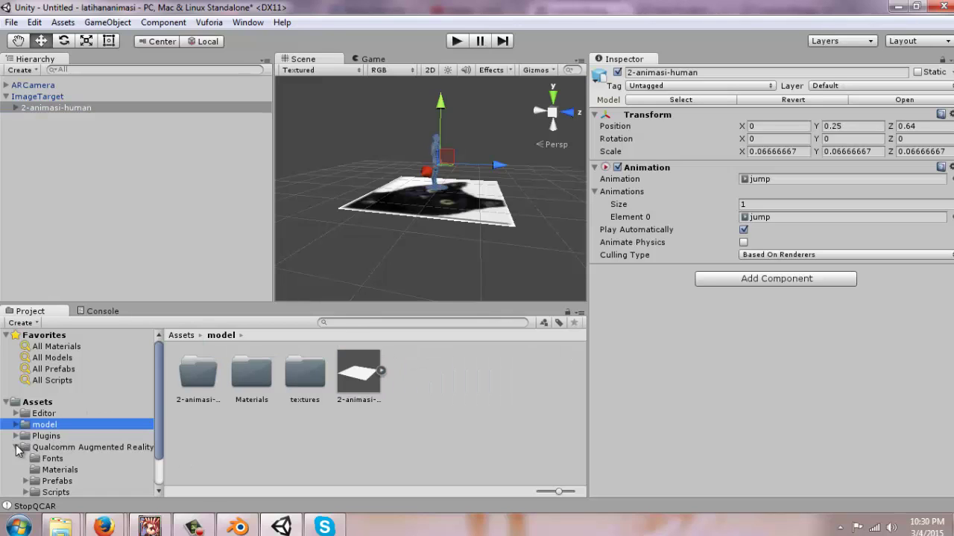
left_click(359, 373)
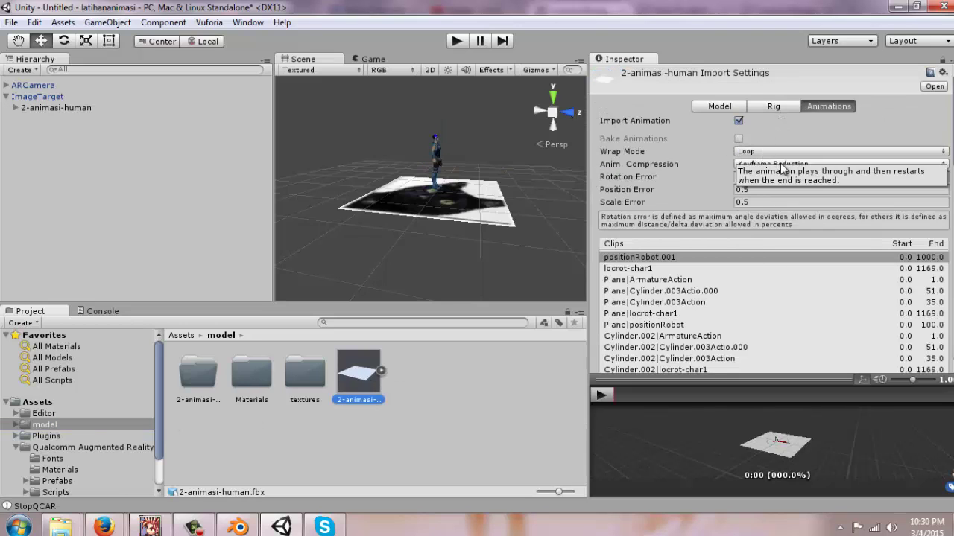
scroll(786, 177, "down", 1)
scroll(786, 178, "down", 15)
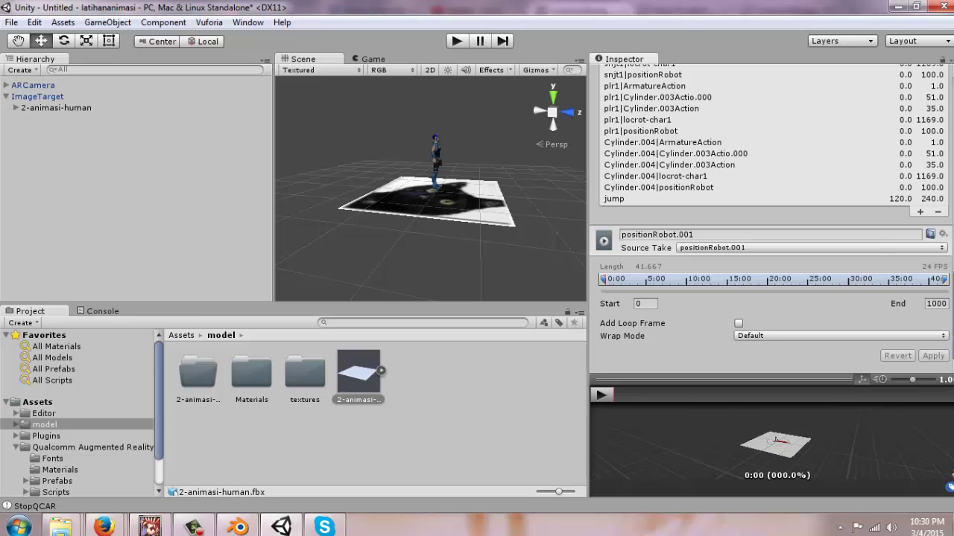
scroll(951, 332, "up", 9)
scroll(951, 332, "up", 10)
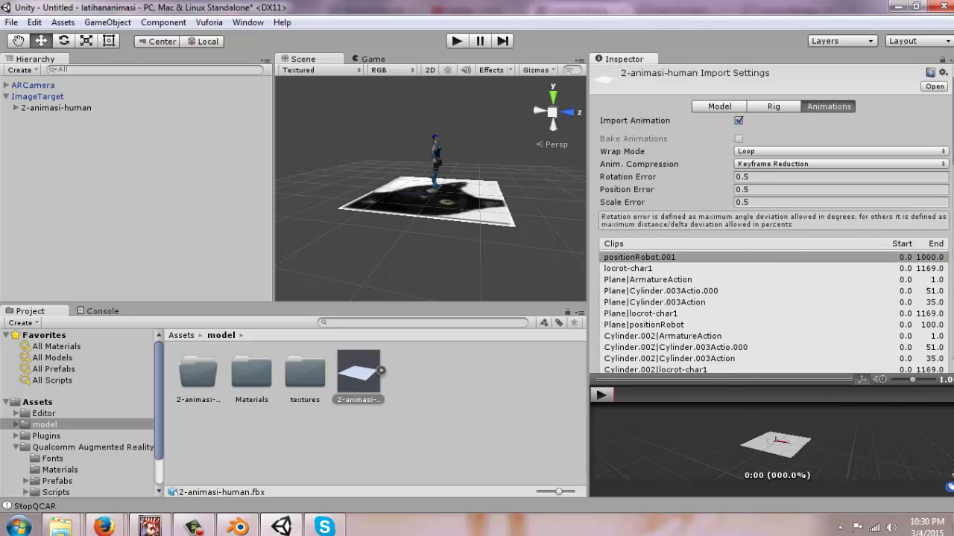
left_click(778, 106)
left_click(730, 105)
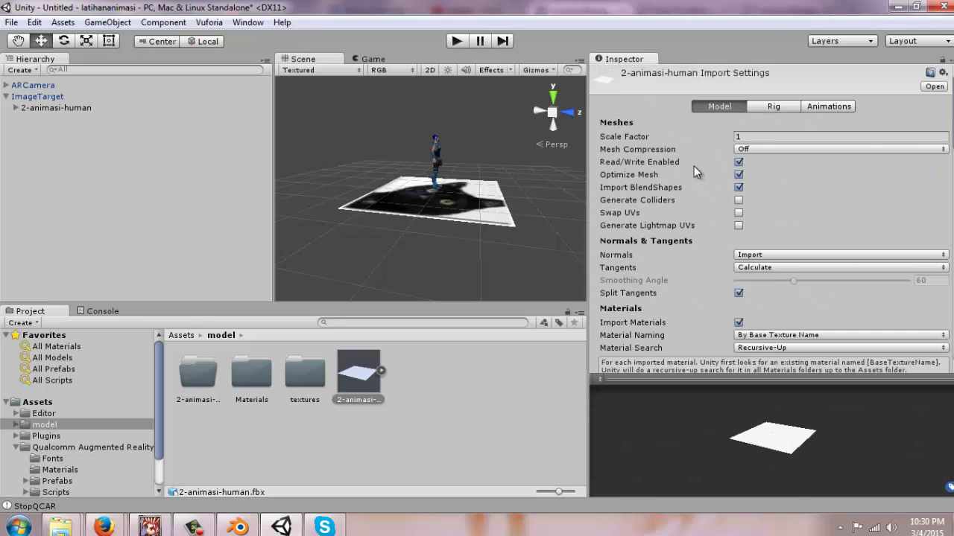